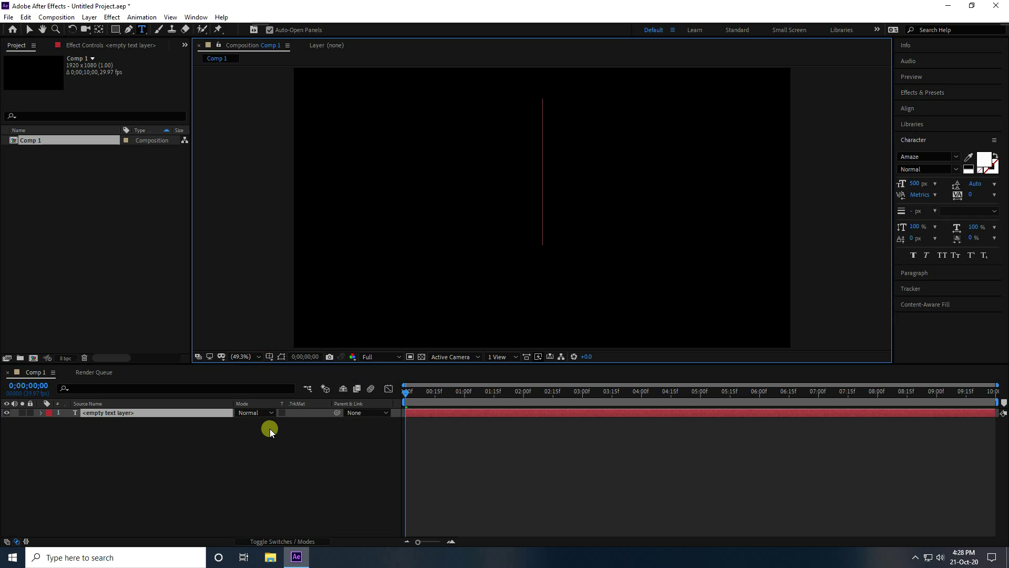
# Enter the letter "A" in the empty text layer and finish text editing.
pyautogui.write('A')
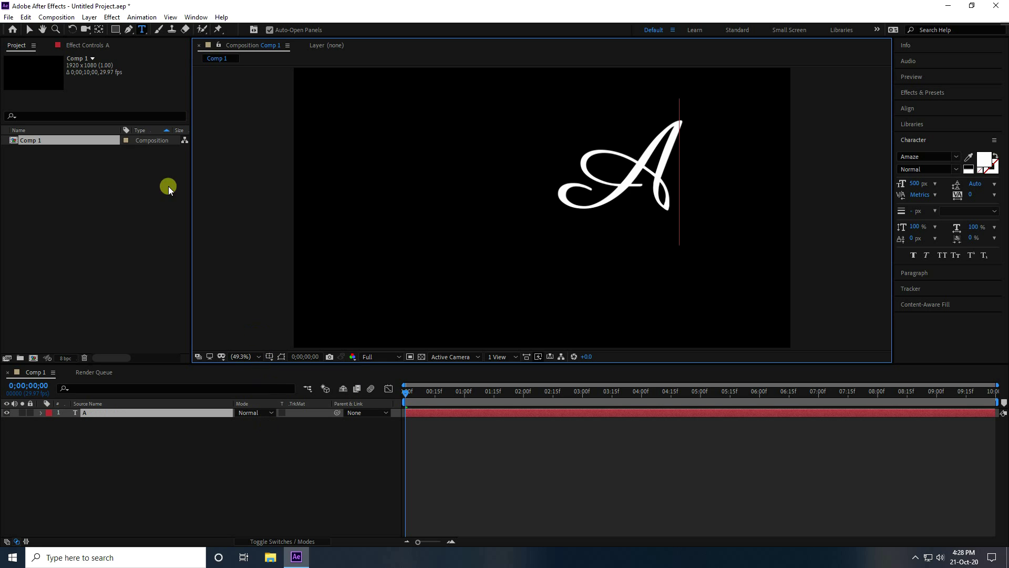
pyautogui.click(25, 30)
pyautogui.click(417, 447)
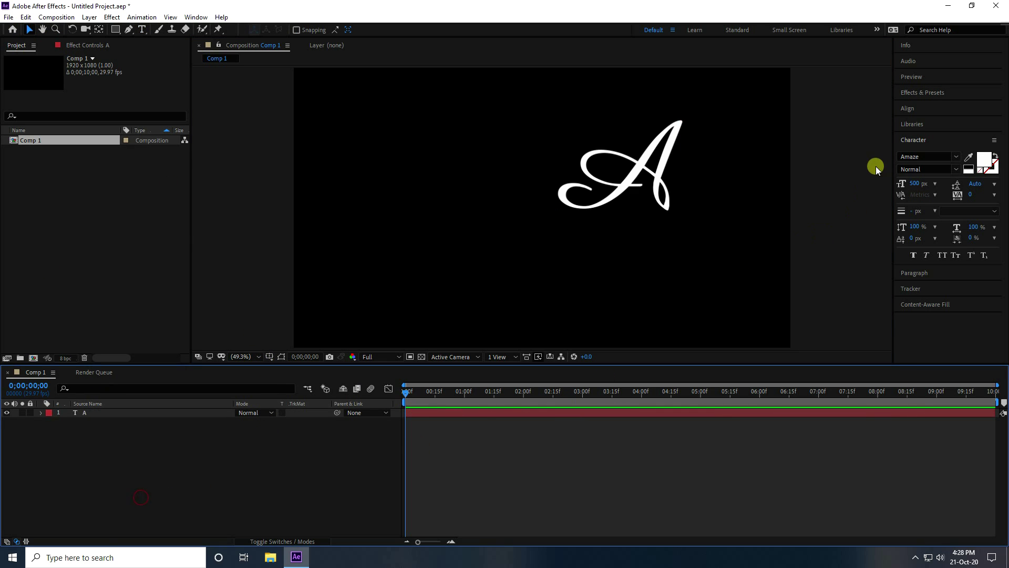
# Centre the A text layer horizontally and vertically in the composition and centre its anchor point on the letter.
pyautogui.click(909, 108)
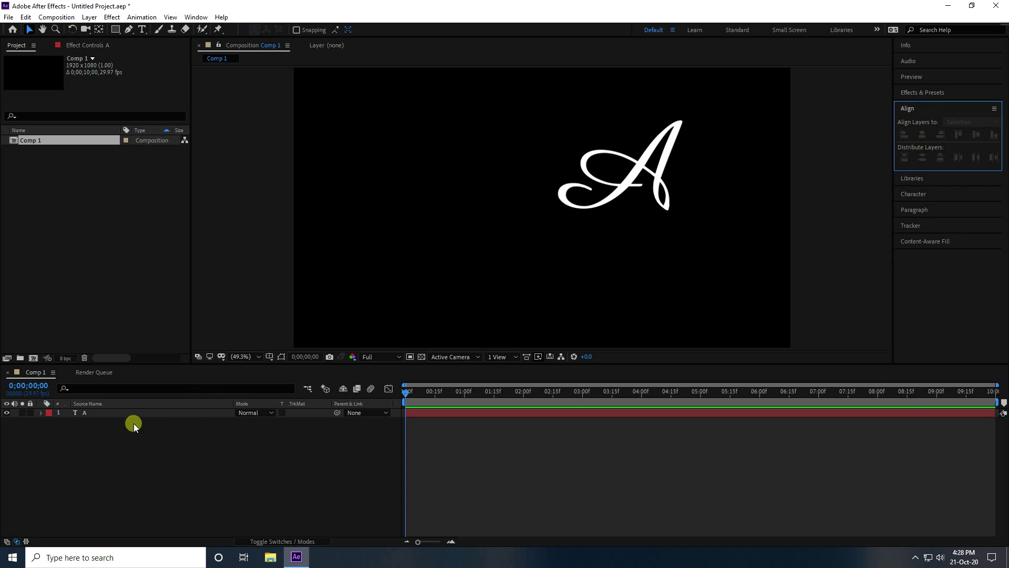
pyautogui.click(86, 413)
pyautogui.click(922, 134)
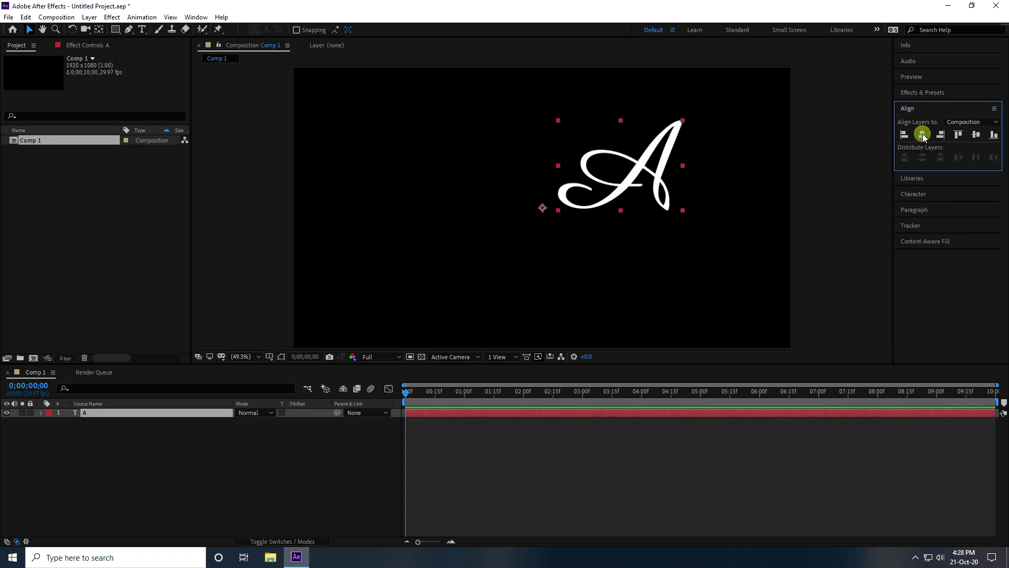
pyautogui.click(976, 135)
pyautogui.hotkey('ctrl', 'alt', 'Home')
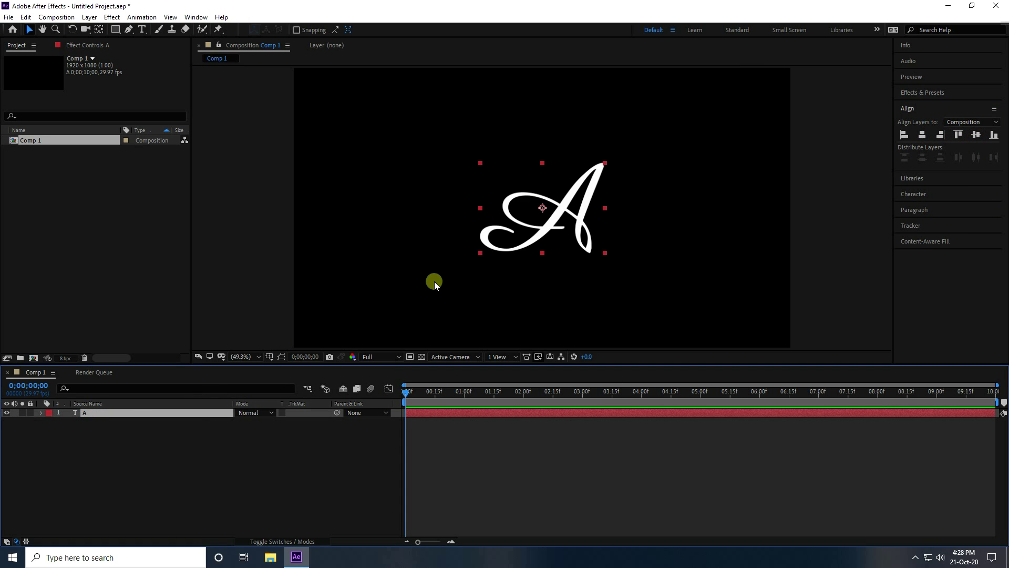
# Create a new composition-sized black solid named E3D.
pyautogui.click(202, 449)
pyautogui.rightClick(162, 462)
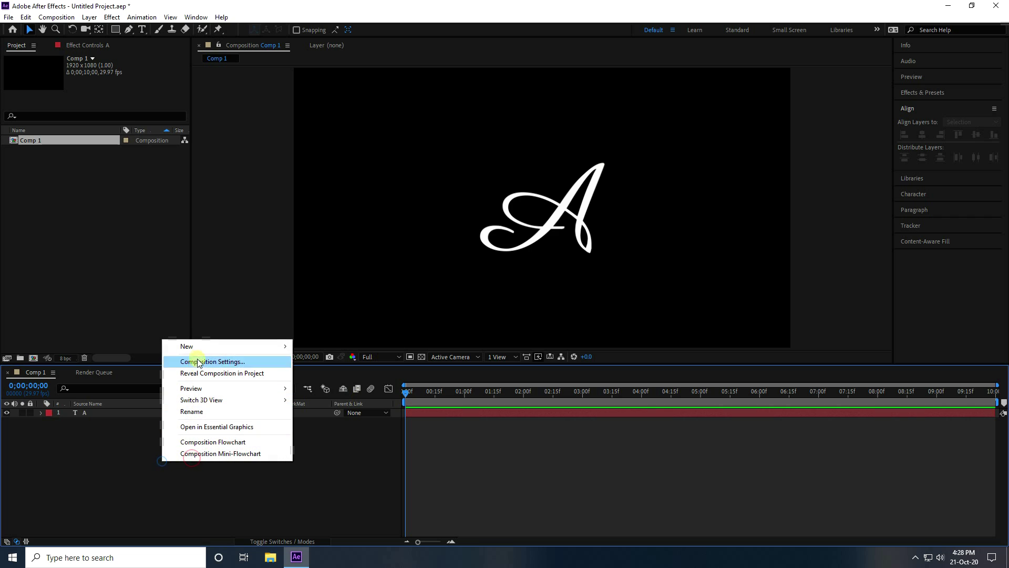
pyautogui.moveTo(196, 345)
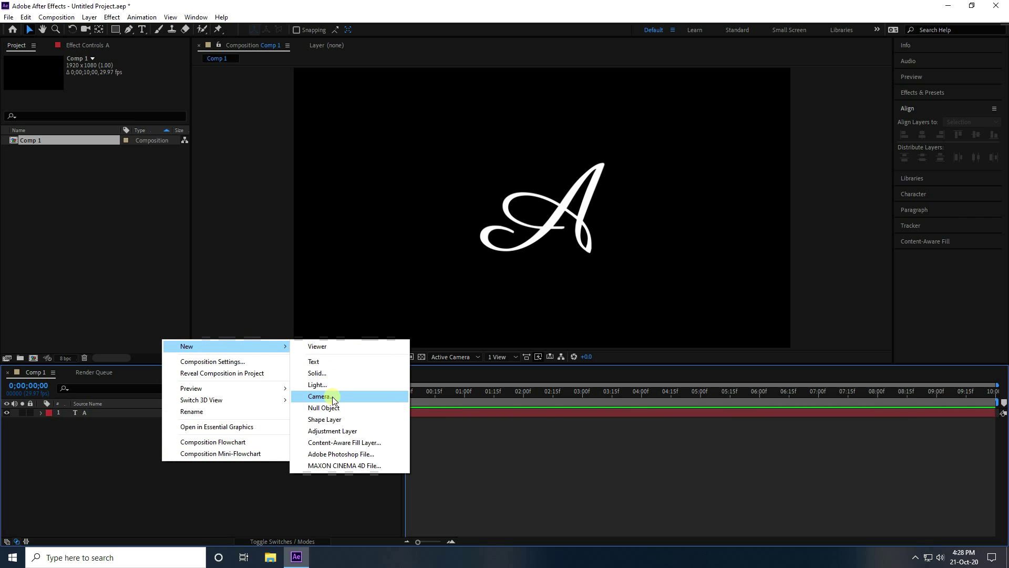
pyautogui.click(317, 373)
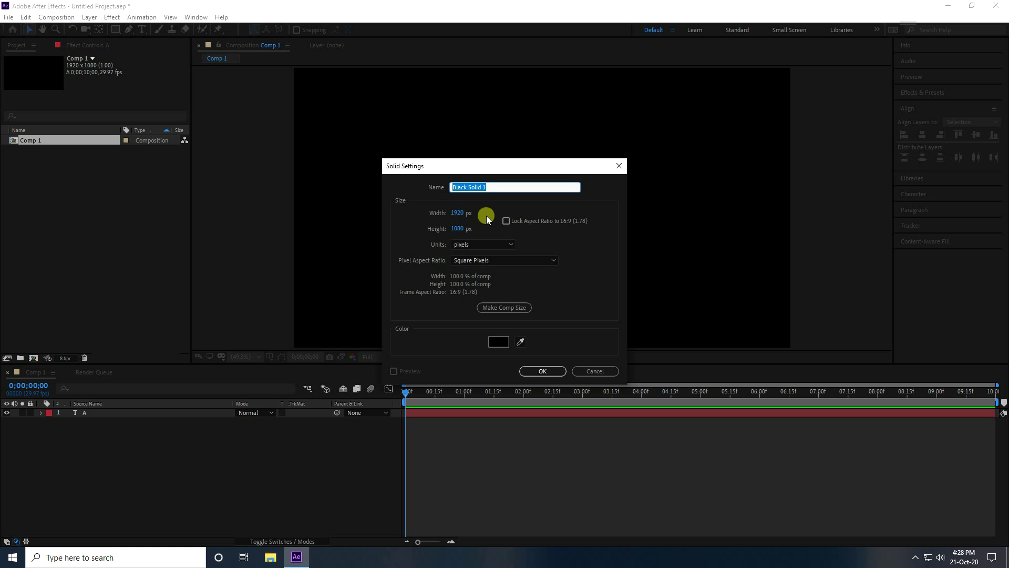
pyautogui.write('E3D')
pyautogui.click(544, 371)
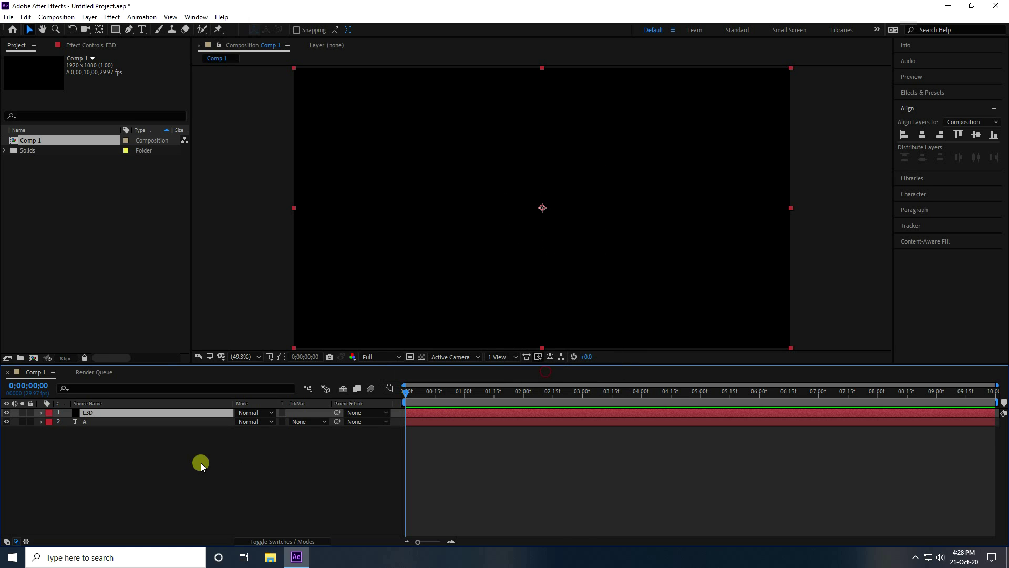
# Hide the A text layer and apply the Video Copilot Element effect to the E3D solid.
pyautogui.click(85, 422)
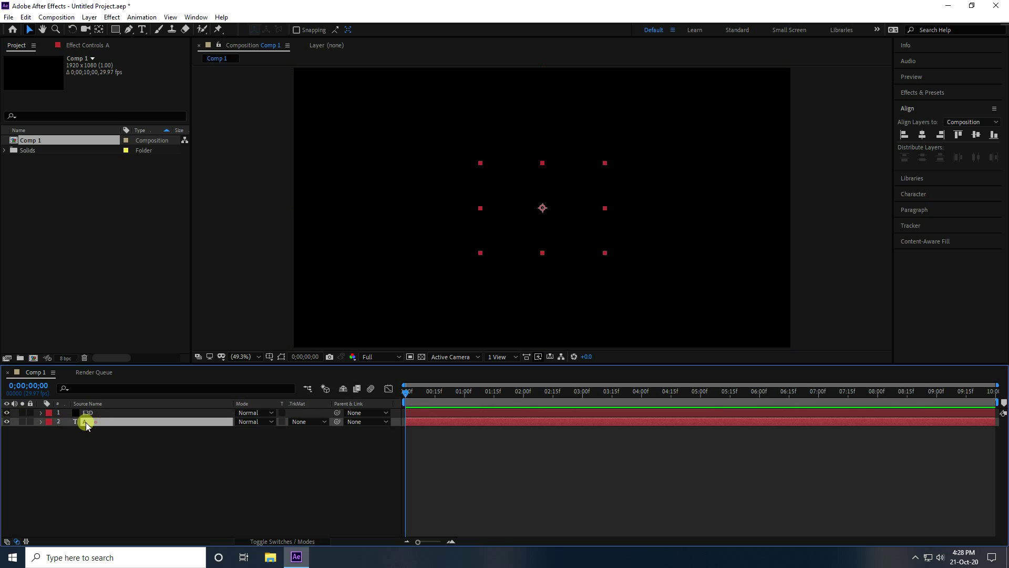
pyautogui.click(93, 414)
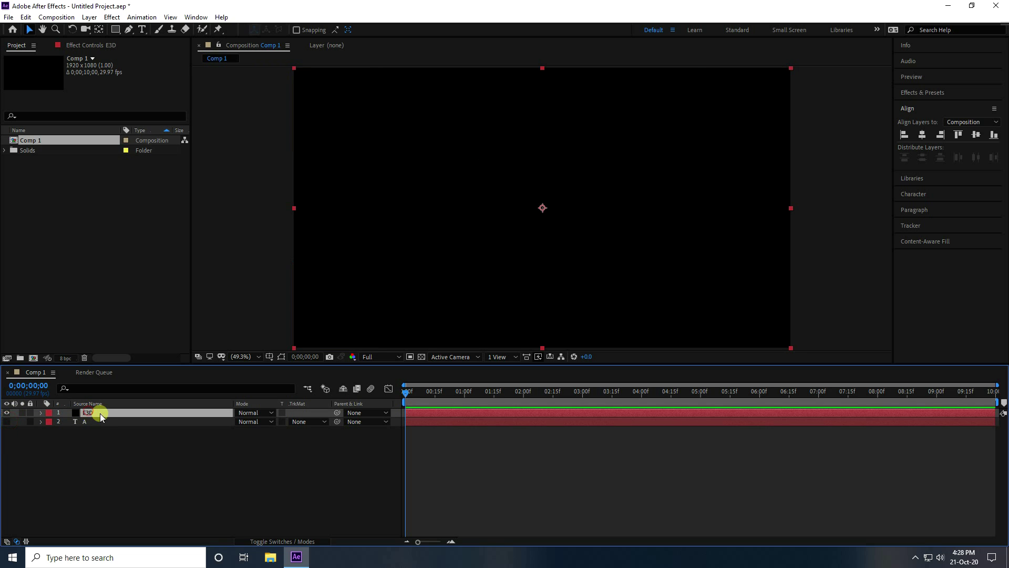
pyautogui.click(112, 18)
pyautogui.moveTo(178, 484)
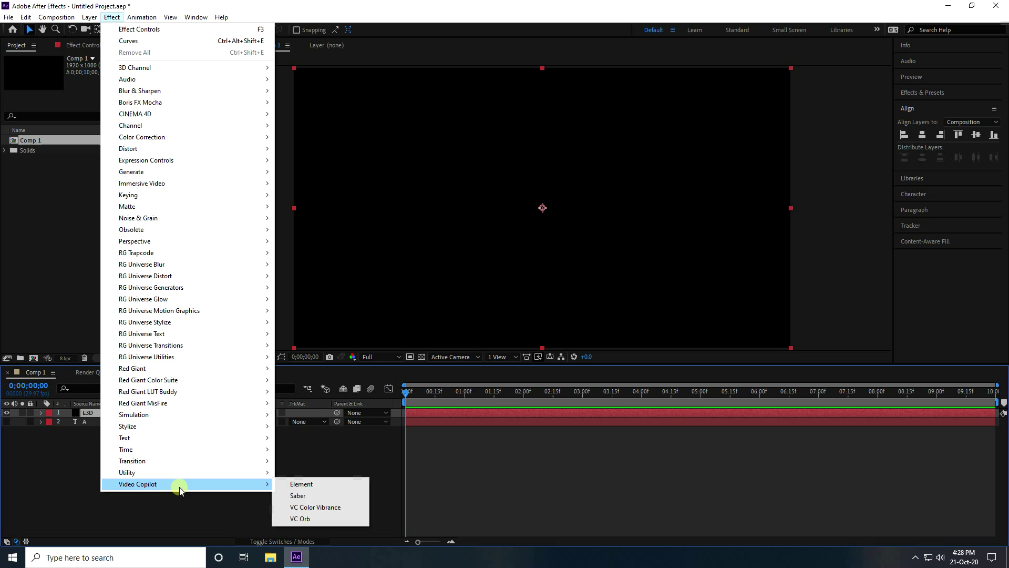
pyautogui.click(330, 486)
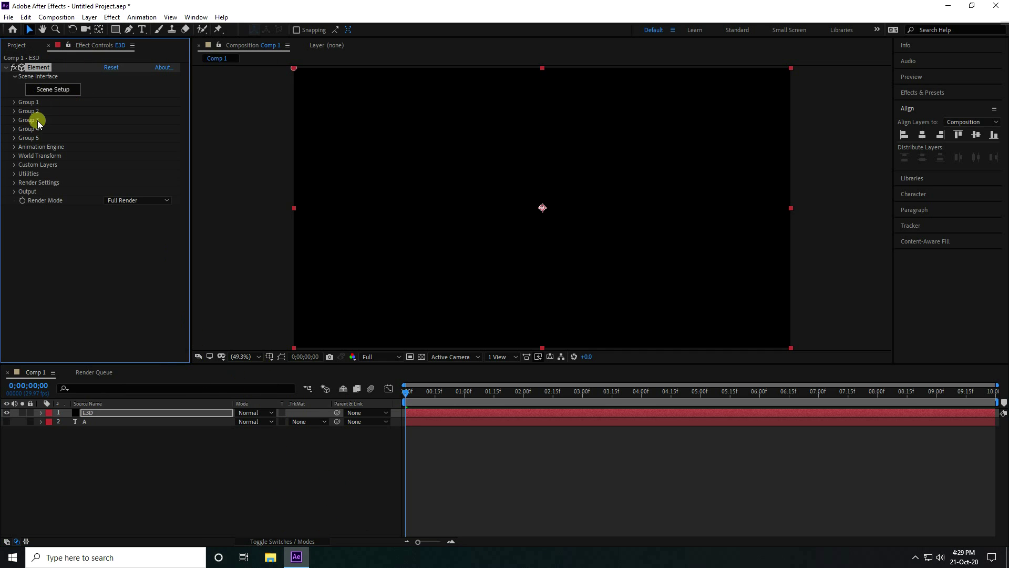
# Assign the A text layer as Path Layer 1 in Element's custom text and masks, and open Scene Setup.
pyautogui.click(14, 164)
pyautogui.click(23, 173)
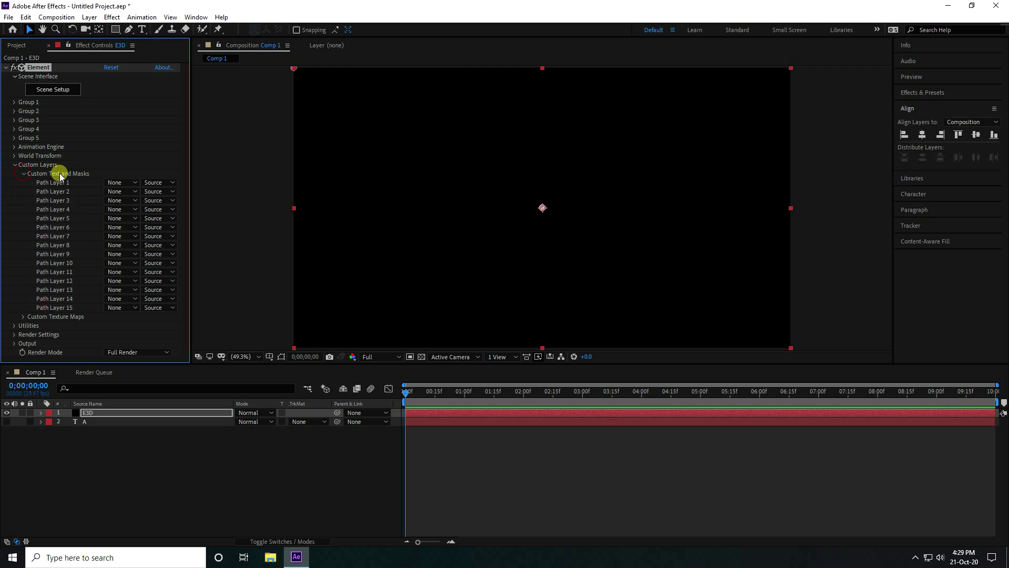
pyautogui.click(115, 183)
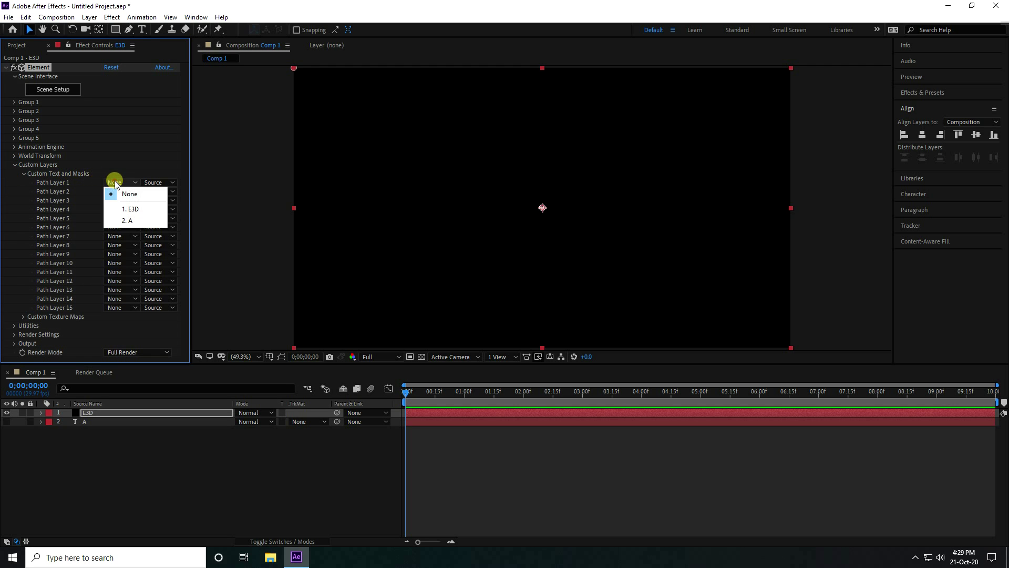
pyautogui.click(120, 219)
pyautogui.click(15, 164)
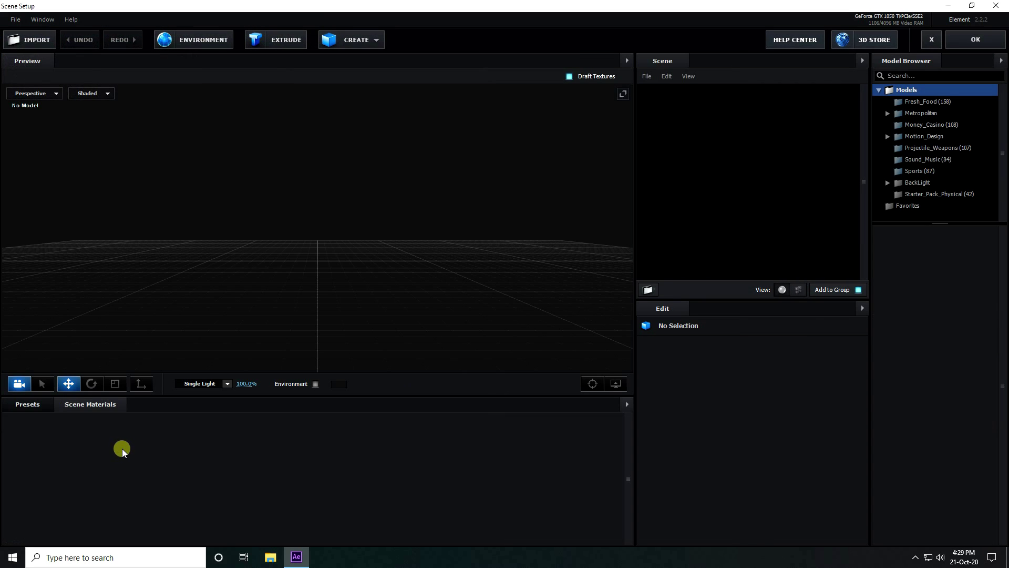
# Extrude the custom text path into a 3D model and set its path resolution to Extreme.
pyautogui.click(278, 43)
pyautogui.moveTo(354, 286); pyautogui.dragTo(394, 304)
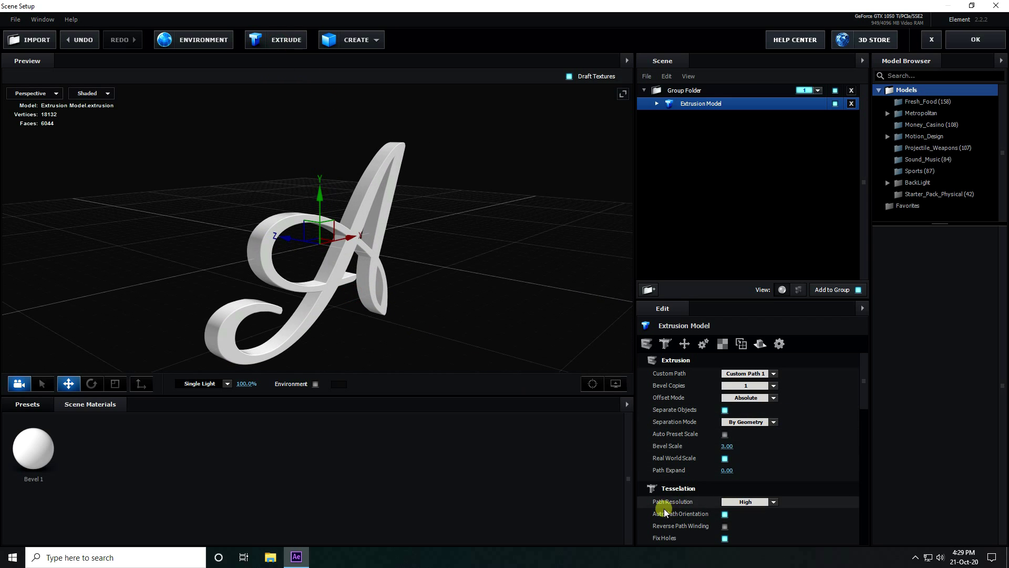
pyautogui.click(771, 501)
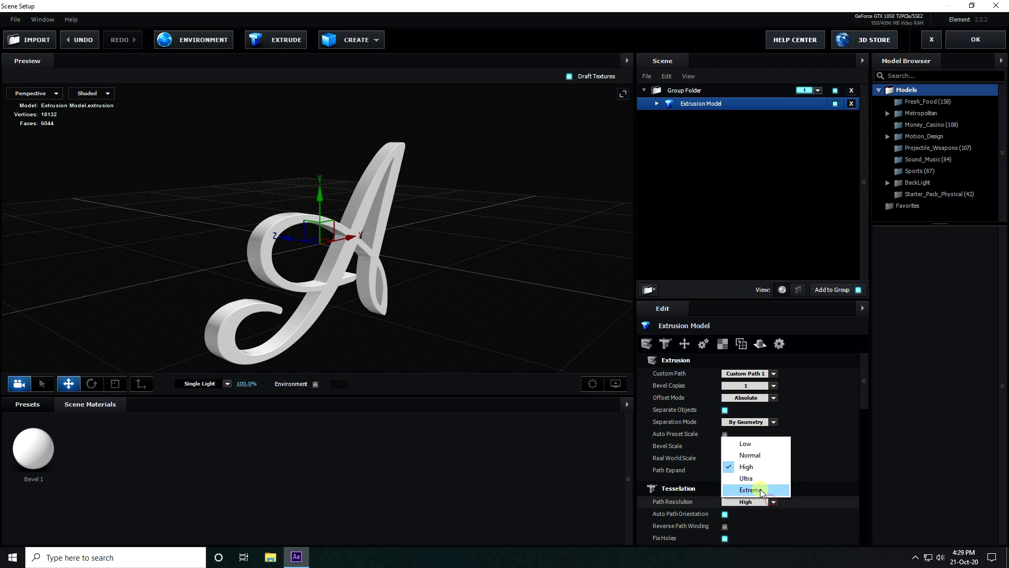
pyautogui.click(760, 489)
pyautogui.moveTo(318, 256); pyautogui.dragTo(364, 268)
pyautogui.moveTo(318, 230); pyautogui.dragTo(347, 227)
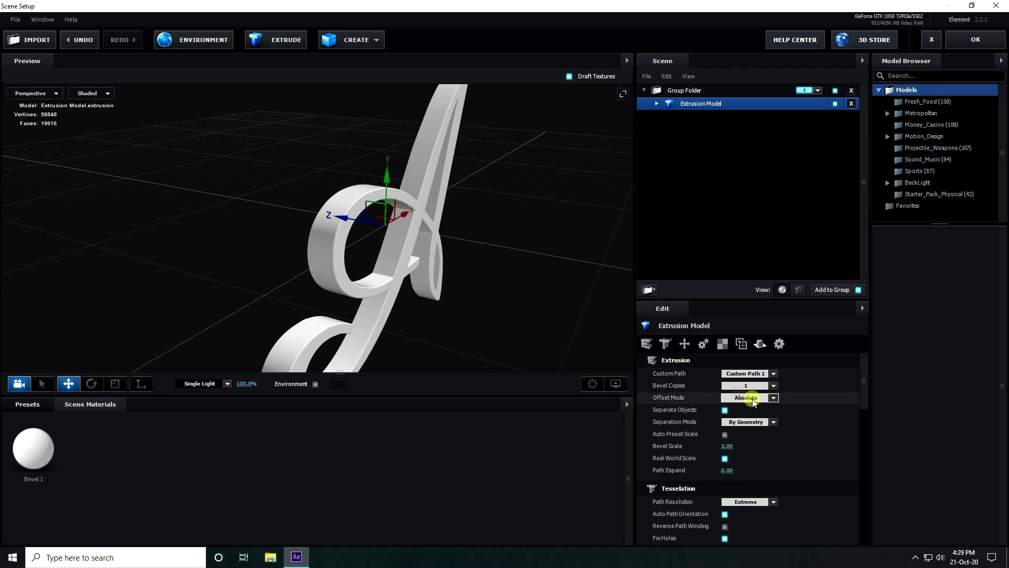
# Set the Extrude value of the model's Bevel 1 to 0.50.
pyautogui.click(702, 117)
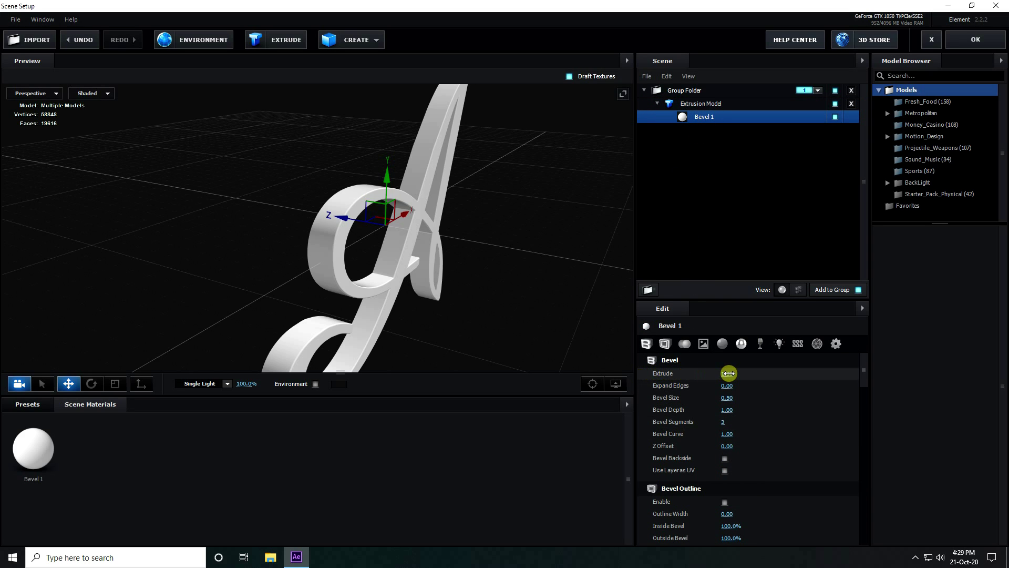
pyautogui.moveTo(729, 373); pyautogui.dragTo(703, 373)
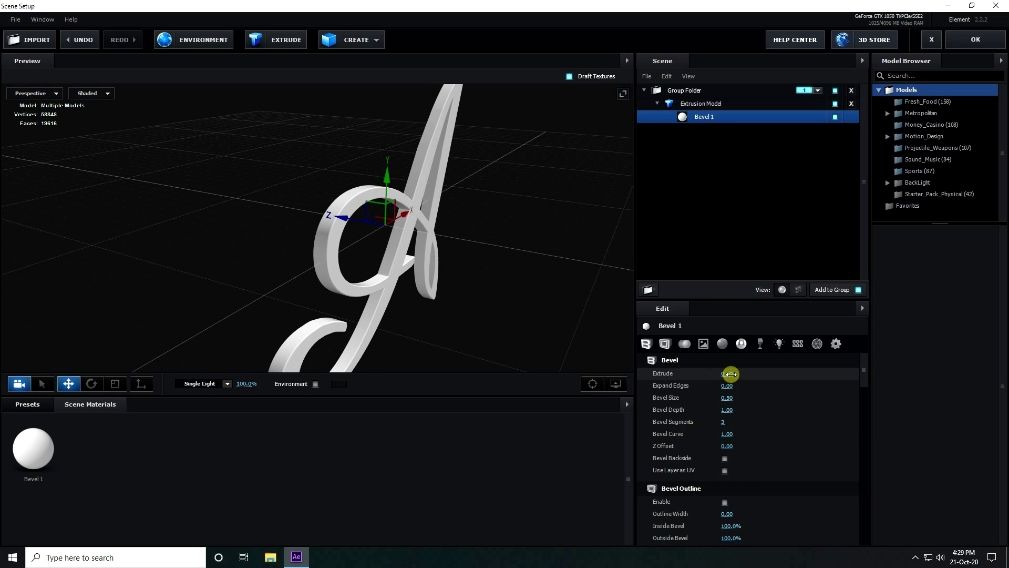
pyautogui.moveTo(410, 266)
pyautogui.mouseDown()
pyautogui.moveTo(349, 247)
pyautogui.moveTo(434, 273)
pyautogui.moveTo(402, 270)
pyautogui.mouseUp()
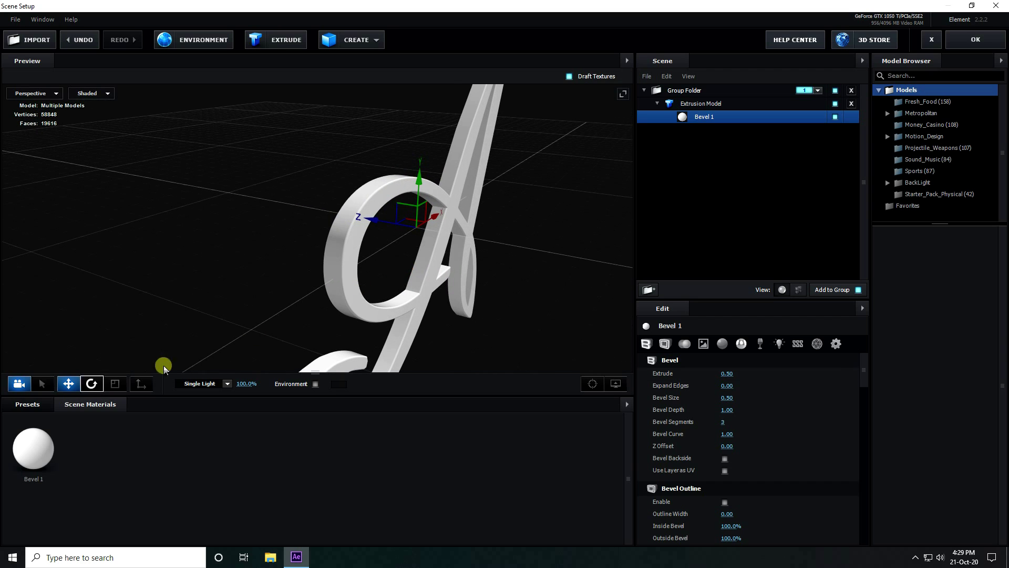
# Apply the Chrome material from the Physical presets to Bevel 1 of the extruded letter.
pyautogui.click(29, 408)
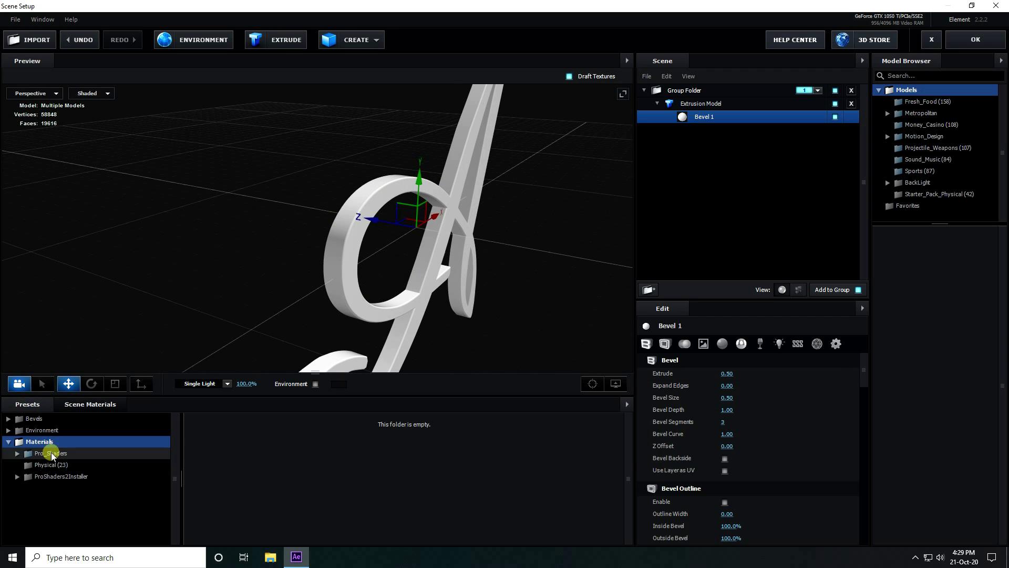
pyautogui.doubleClick(52, 454)
pyautogui.doubleClick(42, 453)
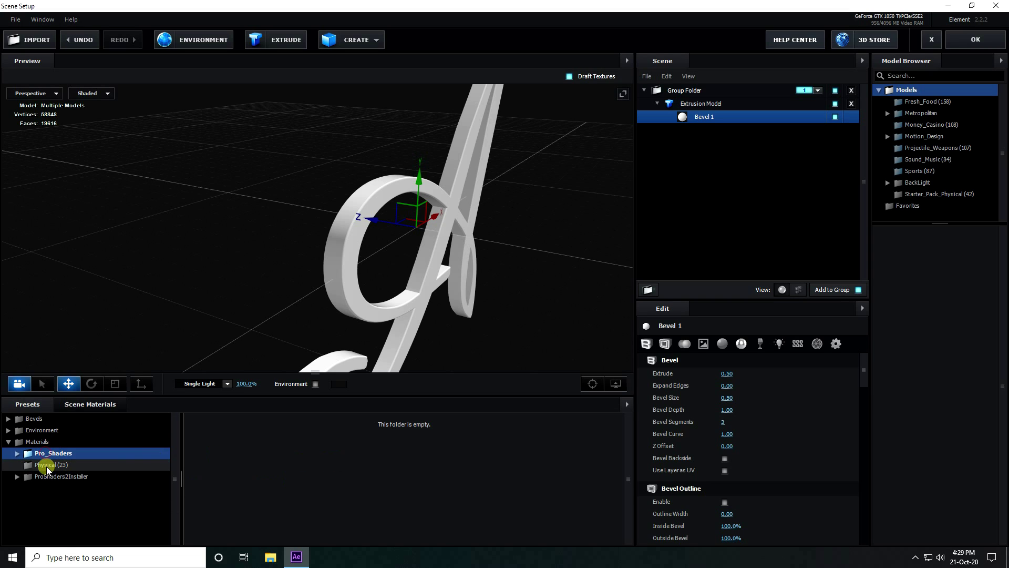
pyautogui.click(46, 466)
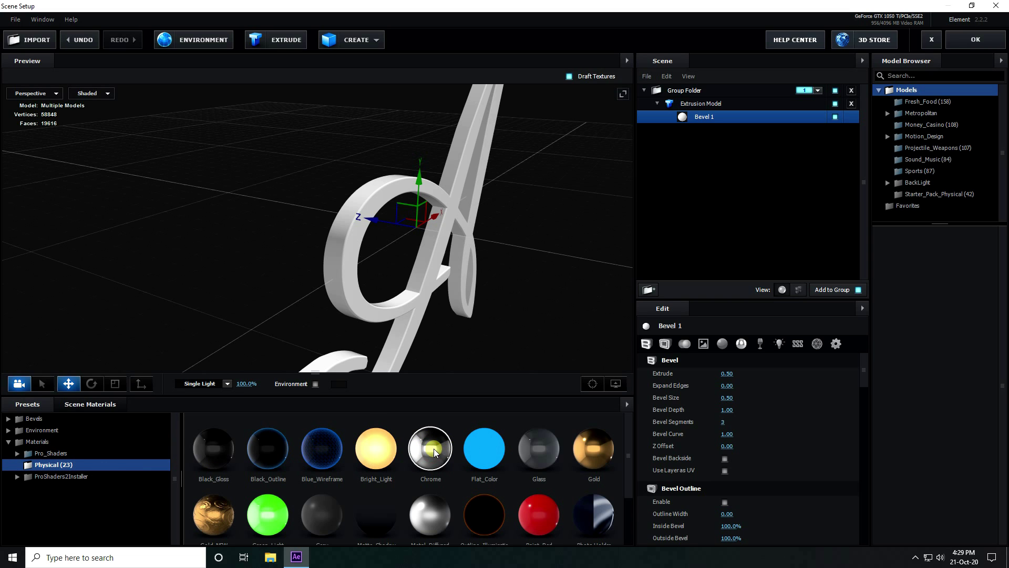
pyautogui.moveTo(434, 451); pyautogui.dragTo(705, 117)
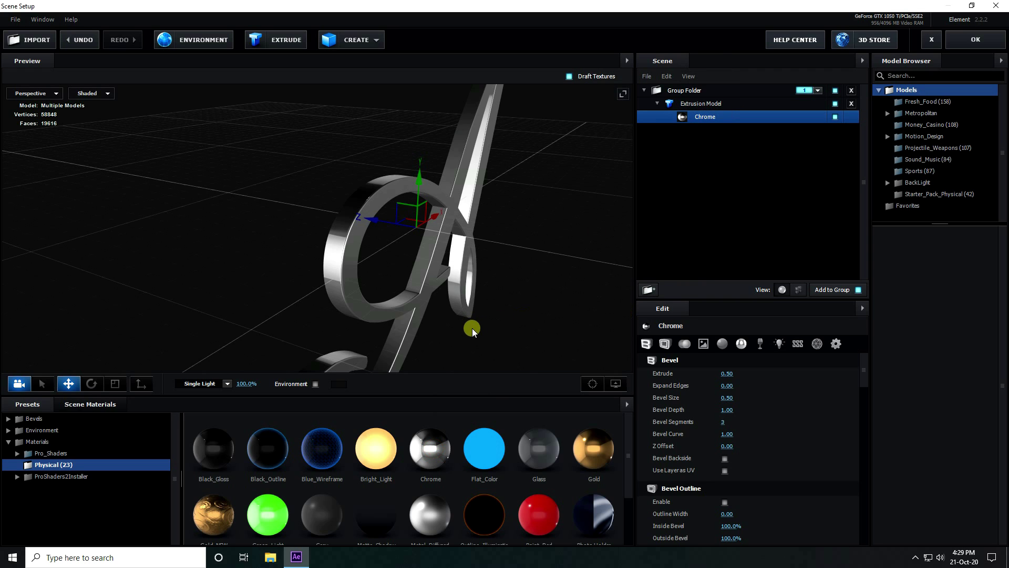
pyautogui.moveTo(403, 276); pyautogui.dragTo(416, 299)
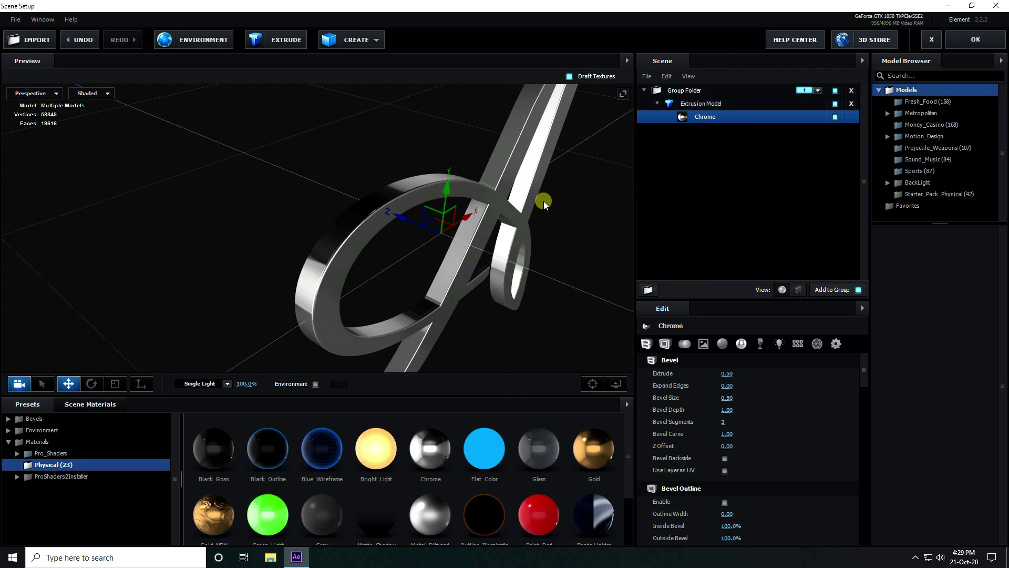
# Set the extrusion model's bevel copies to 2 and apply the Bright_Light material to Bevel 2.
pyautogui.click(698, 105)
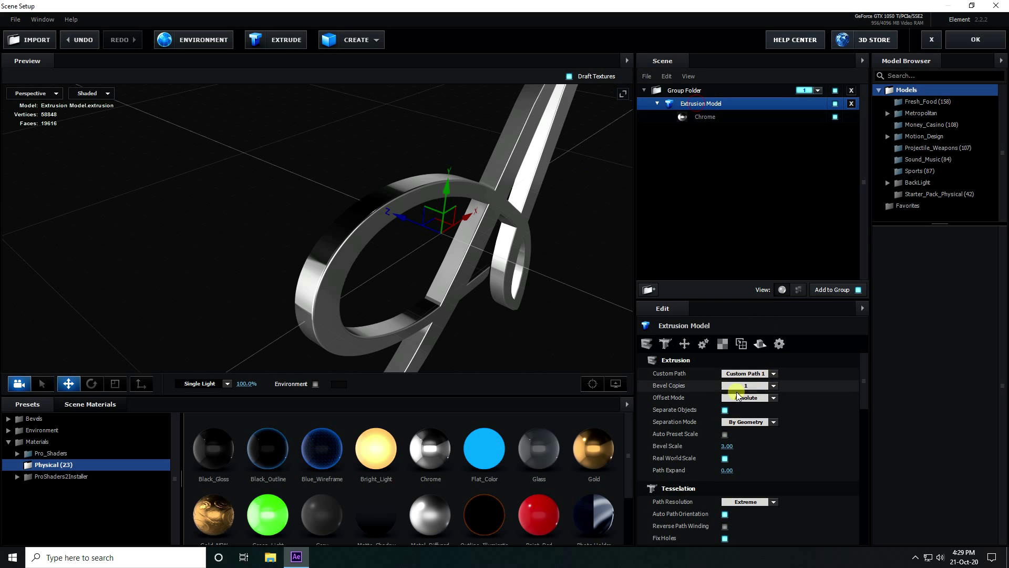
pyautogui.click(773, 387)
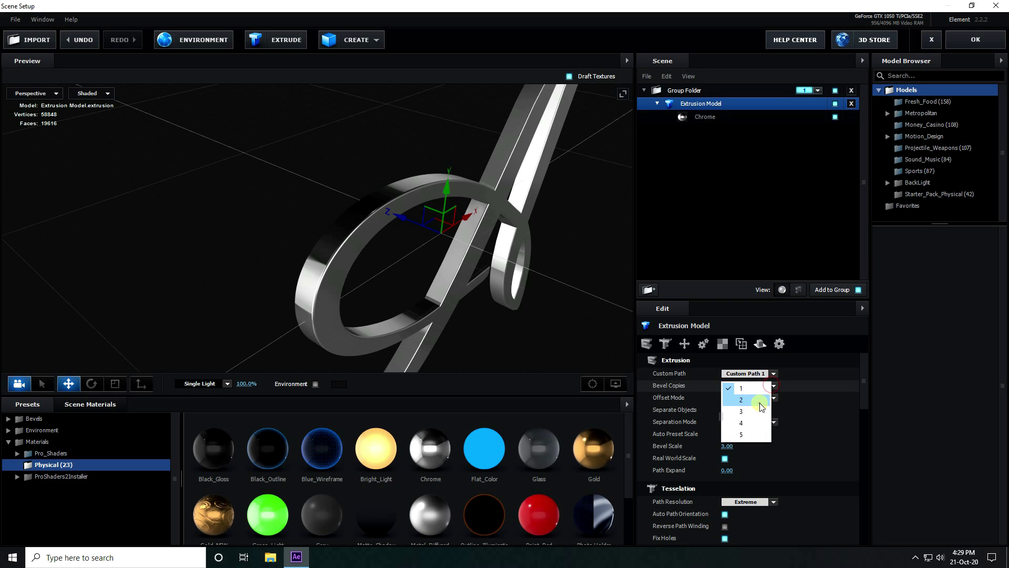
pyautogui.click(759, 406)
pyautogui.moveTo(484, 288); pyautogui.dragTo(513, 307)
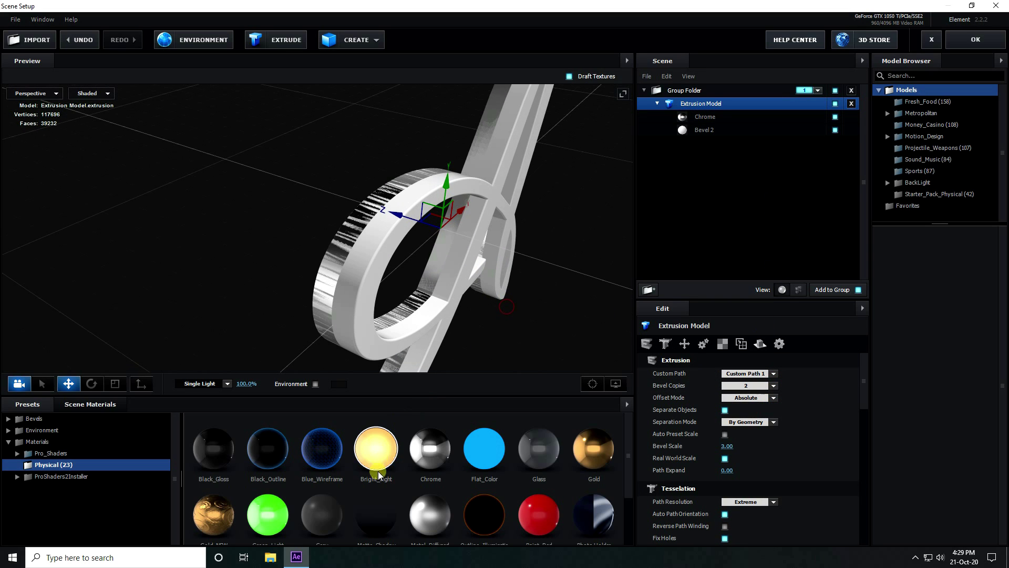
pyautogui.moveTo(380, 453); pyautogui.dragTo(719, 129)
pyautogui.moveTo(488, 285); pyautogui.dragTo(509, 286)
# Set the Bright_Light bevel's size to 0.00, its Extrude to 0.45 and its Z Offset to -0.40.
pyautogui.click(706, 135)
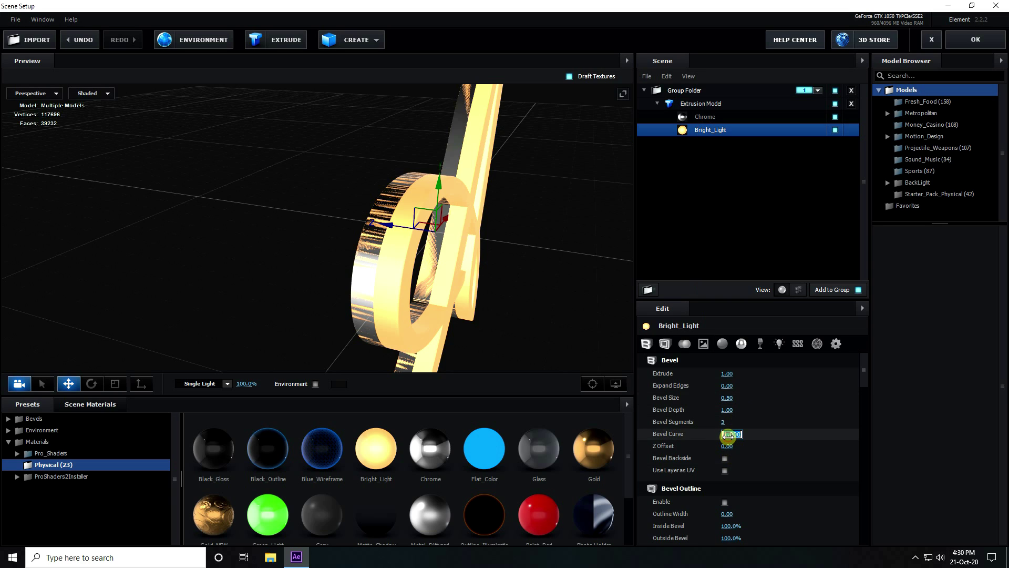
pyautogui.moveTo(725, 445); pyautogui.dragTo(671, 443)
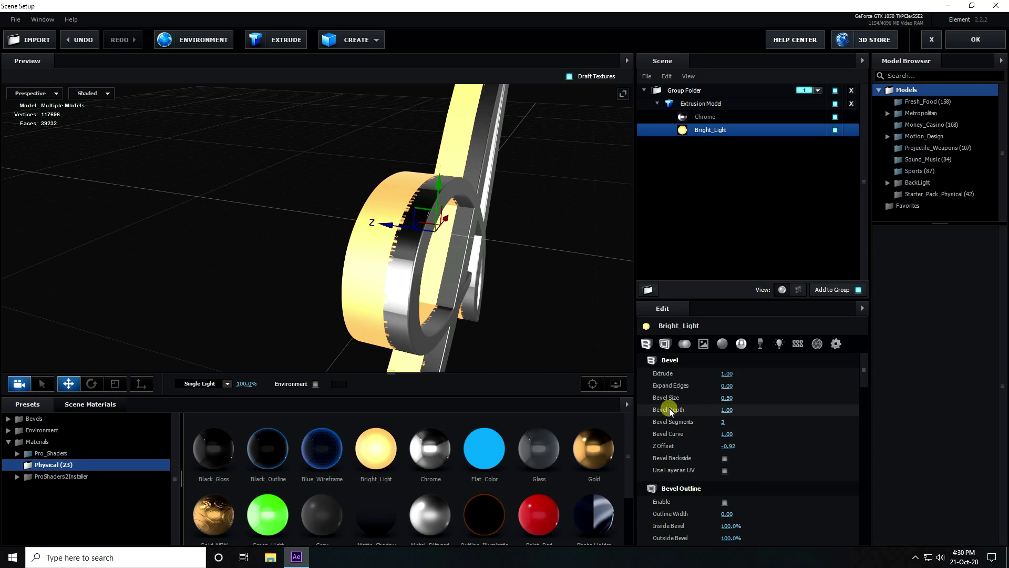
pyautogui.moveTo(728, 400); pyautogui.dragTo(698, 372)
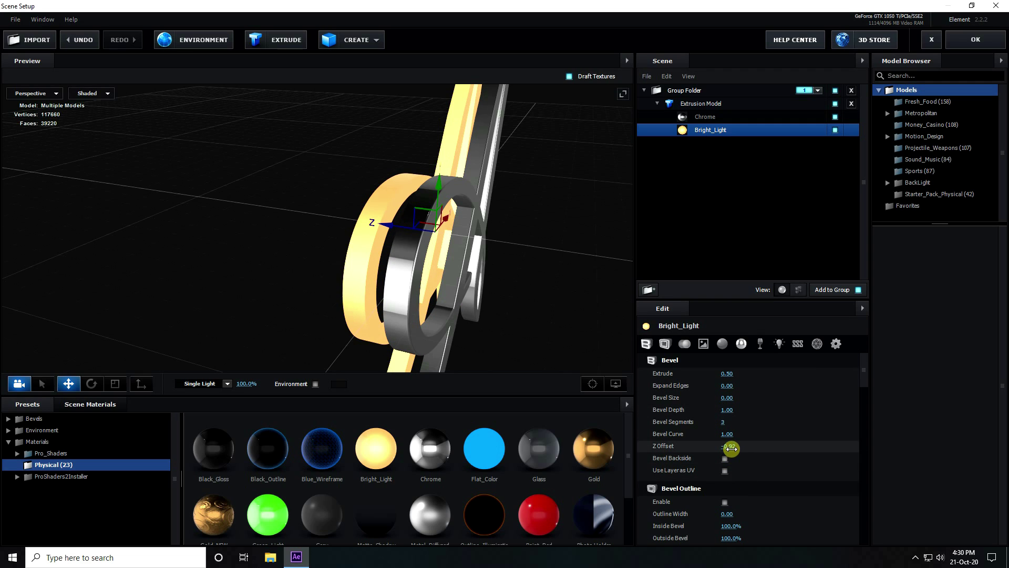
pyautogui.moveTo(731, 446); pyautogui.dragTo(757, 446)
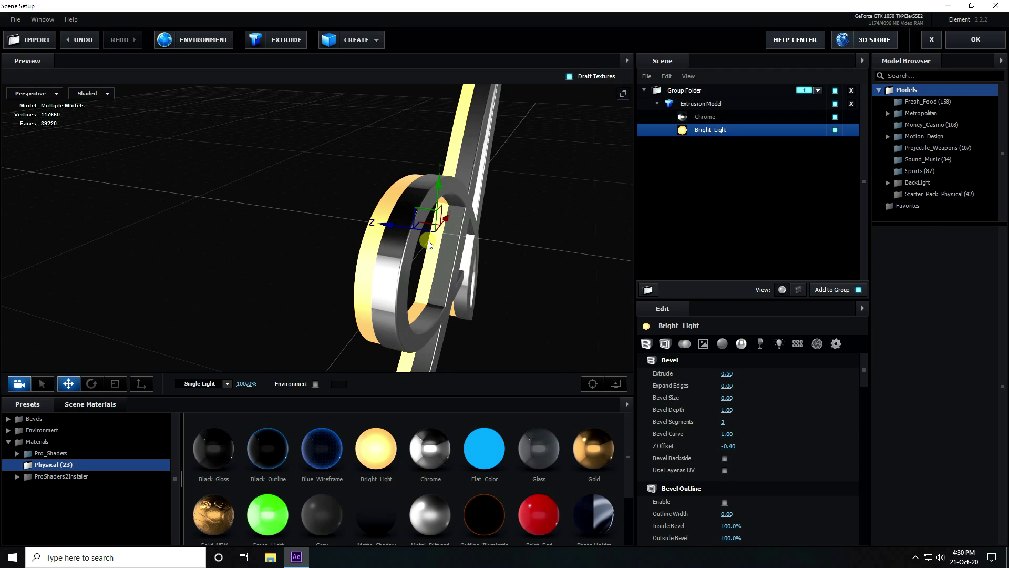
pyautogui.moveTo(491, 254); pyautogui.dragTo(414, 187)
pyautogui.scroll(1, 415, 188)
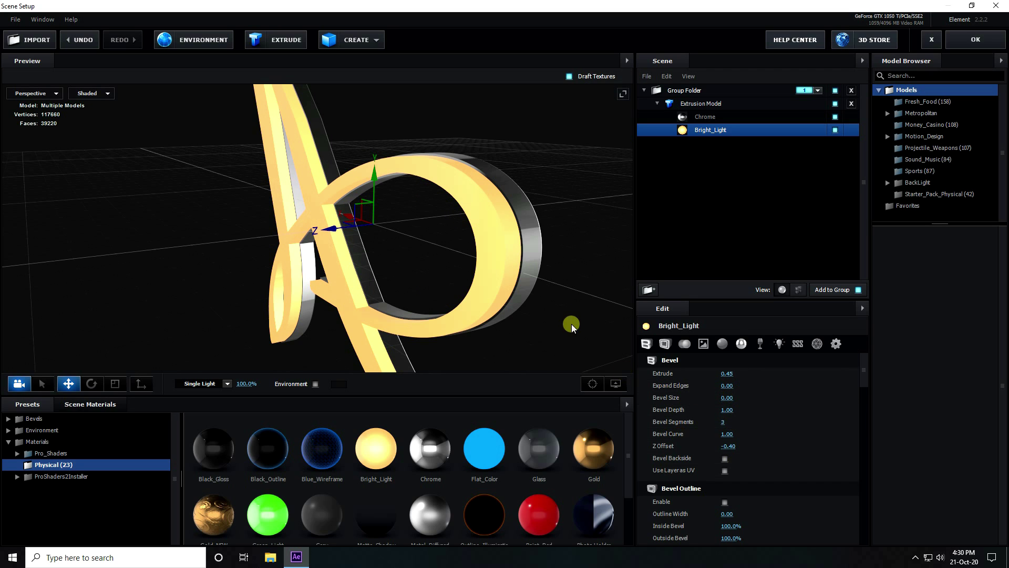
# Duplicate the extrusion model and move the copy away from the original along the Z axis.
pyautogui.moveTo(554, 291); pyautogui.dragTo(366, 280)
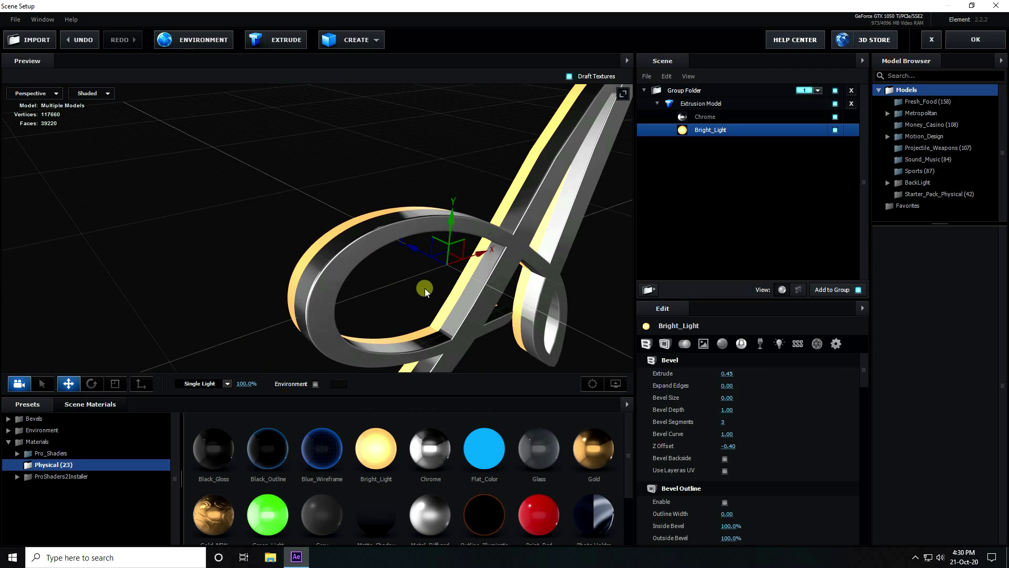
pyautogui.moveTo(425, 288); pyautogui.dragTo(463, 289)
pyautogui.click(665, 104)
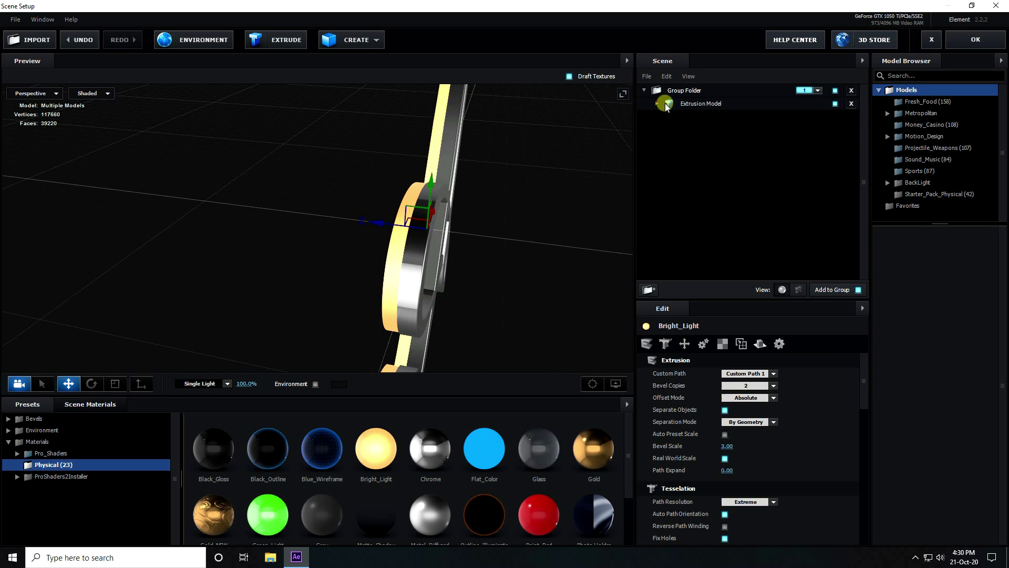
pyautogui.click(683, 109)
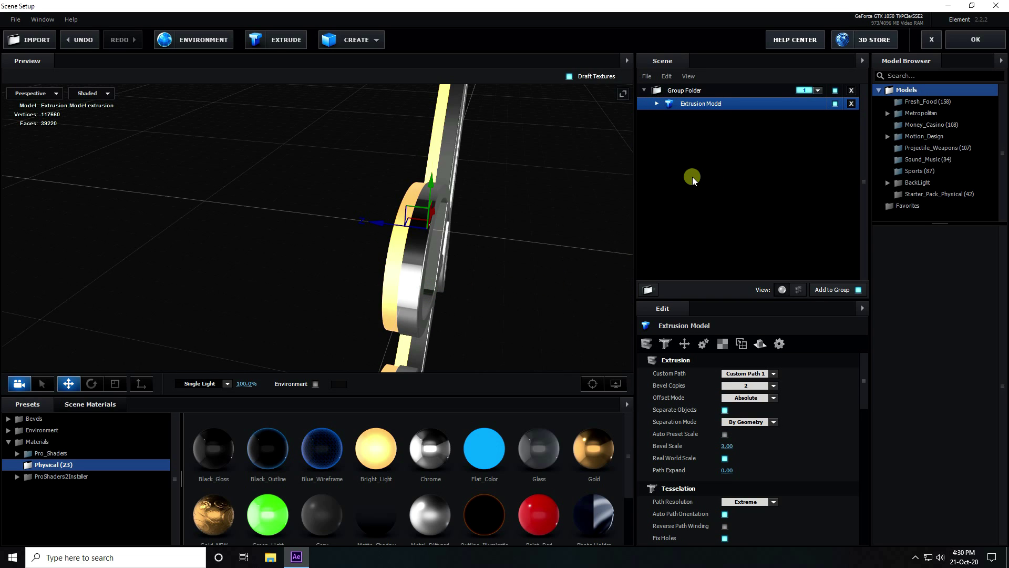
pyautogui.hotkey('ctrl', 'd')
pyautogui.moveTo(442, 228); pyautogui.dragTo(277, 210)
# Set the duplicate's Chrome bevel Extrude to 2.00 and move the model along Z until it meets the original.
pyautogui.click(657, 103)
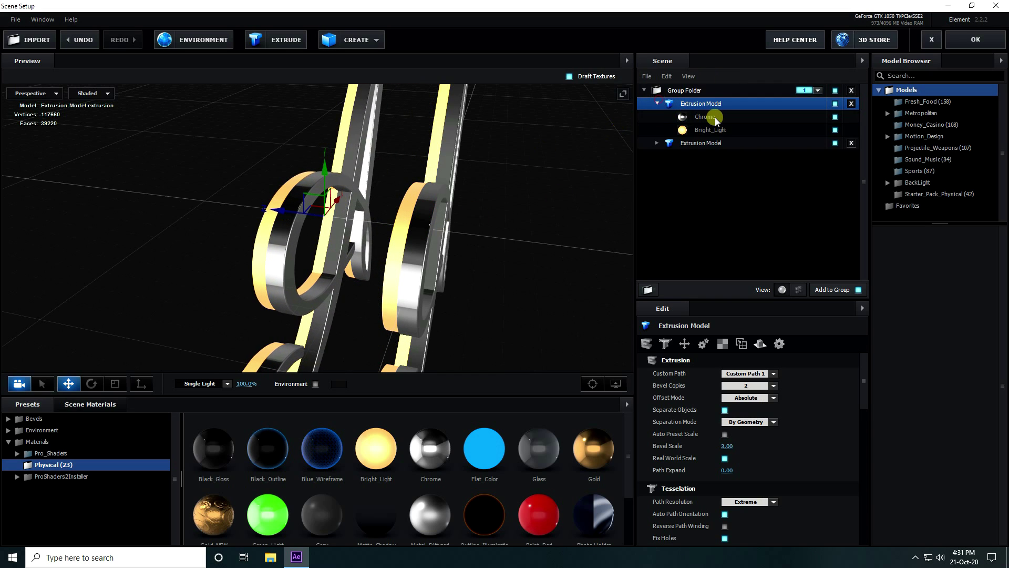
pyautogui.click(712, 118)
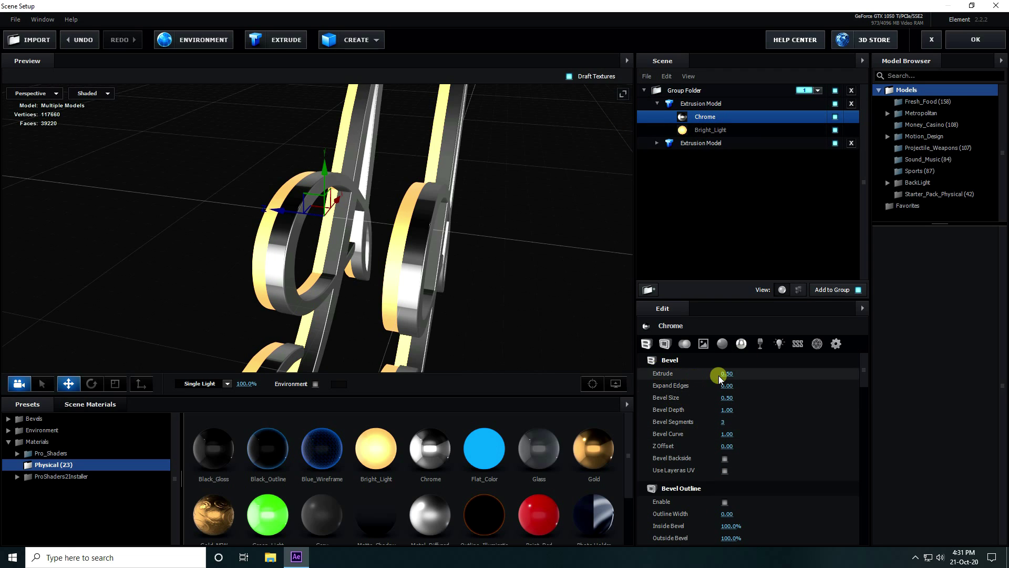
pyautogui.moveTo(727, 374); pyautogui.dragTo(804, 370)
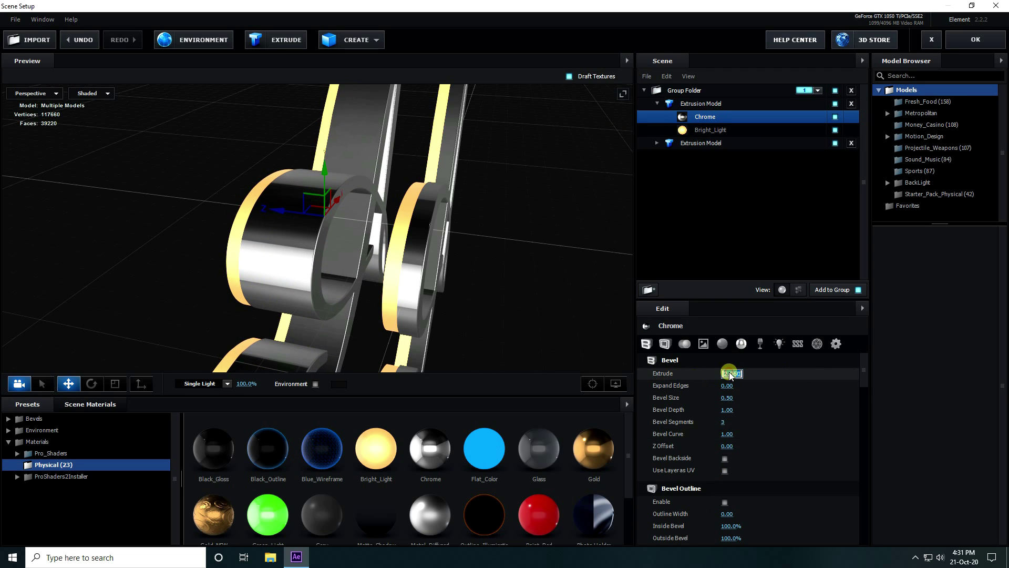
pyautogui.press('Return')
pyautogui.moveTo(279, 211); pyautogui.dragTo(331, 219)
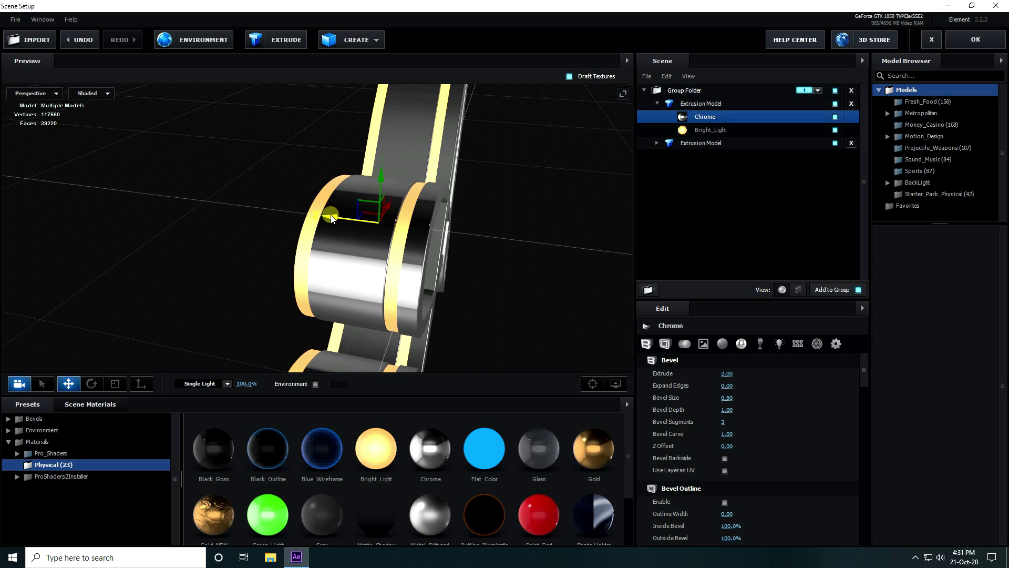
# Duplicate the thin original extrusion model and move the copy along Z to the far end of the thick one.
pyautogui.moveTo(336, 229); pyautogui.dragTo(452, 267)
pyautogui.click(657, 103)
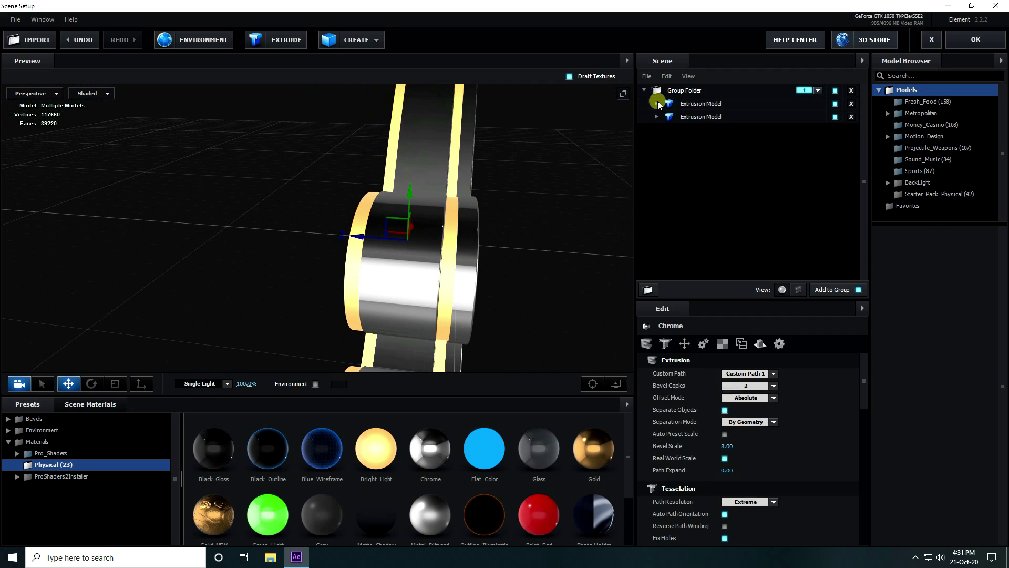
pyautogui.click(708, 118)
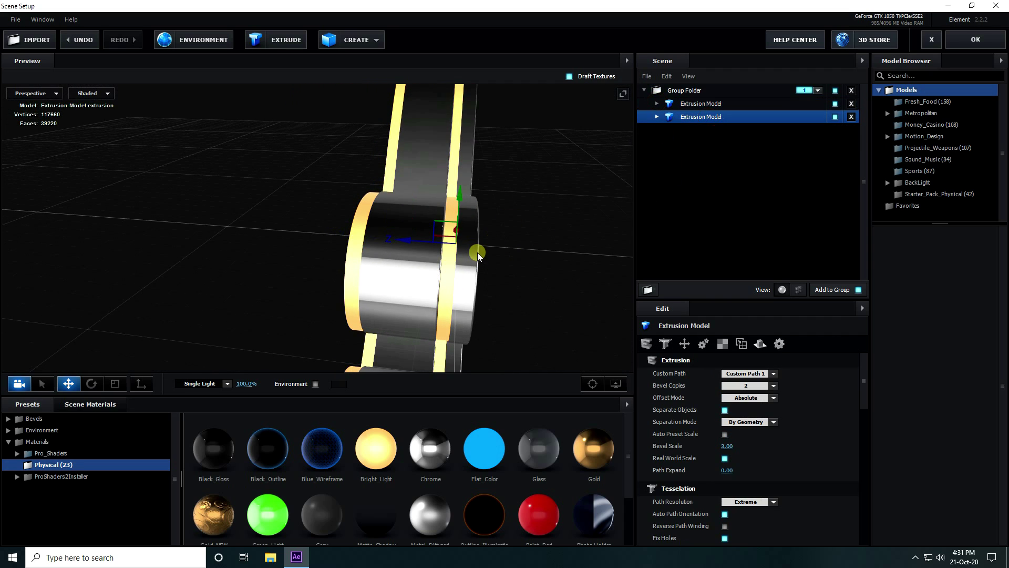
pyautogui.hotkey('ctrl', 'd')
pyautogui.moveTo(405, 243); pyautogui.dragTo(318, 246)
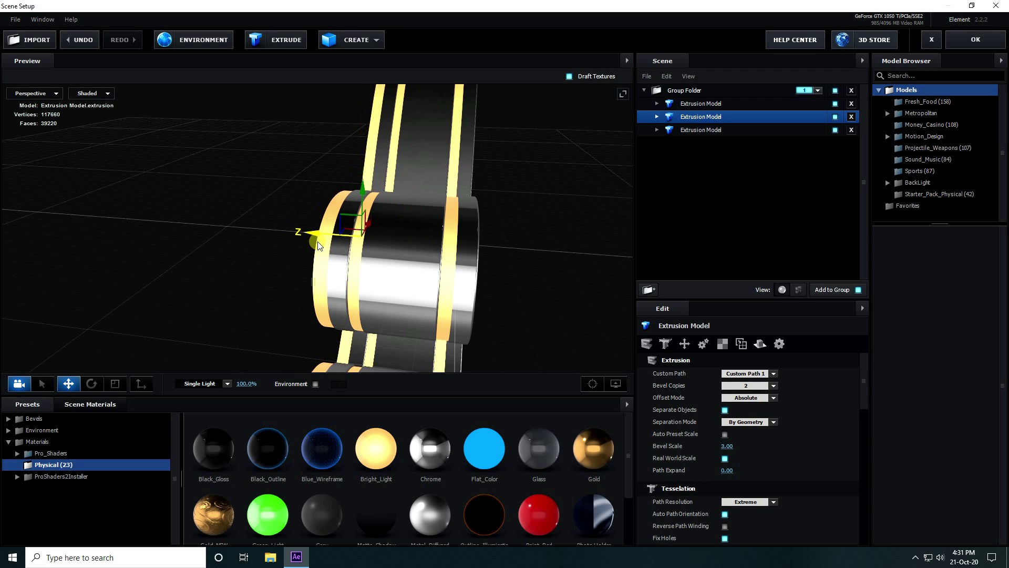
# Add a new extrusion model and move it along Z clear of the letter's front.
pyautogui.moveTo(525, 282); pyautogui.dragTo(380, 205)
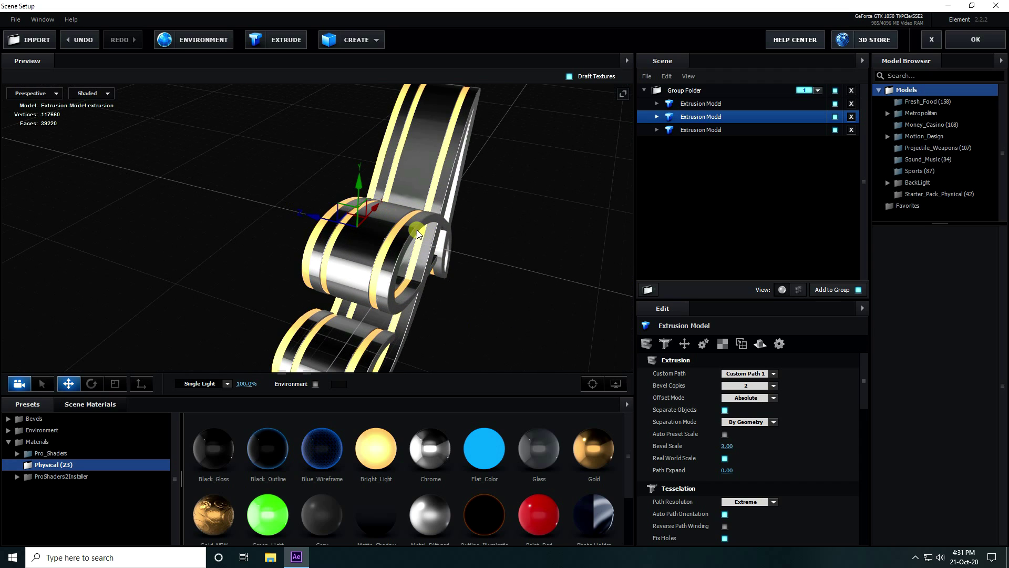
pyautogui.moveTo(418, 233); pyautogui.dragTo(441, 235)
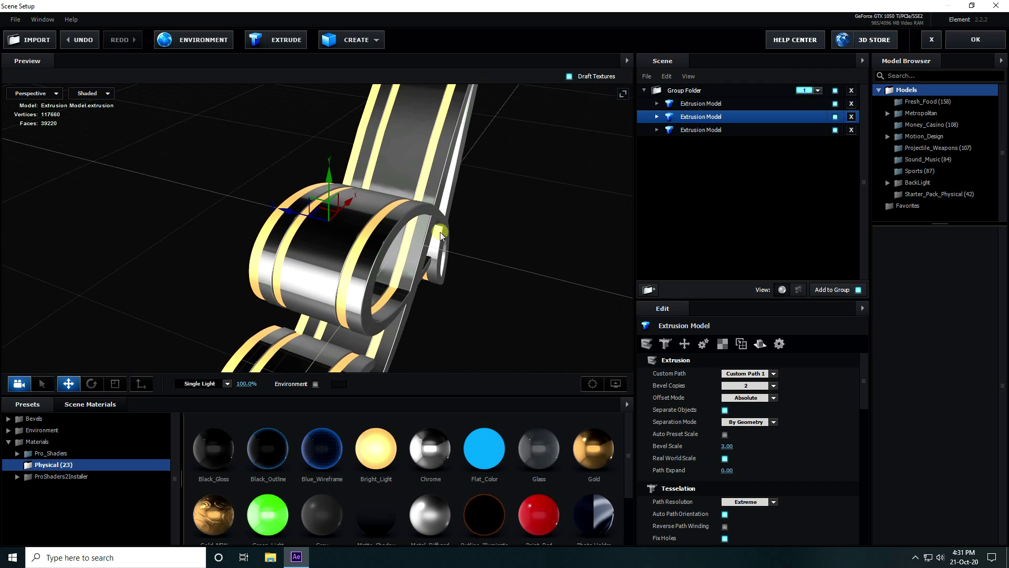
pyautogui.click(282, 42)
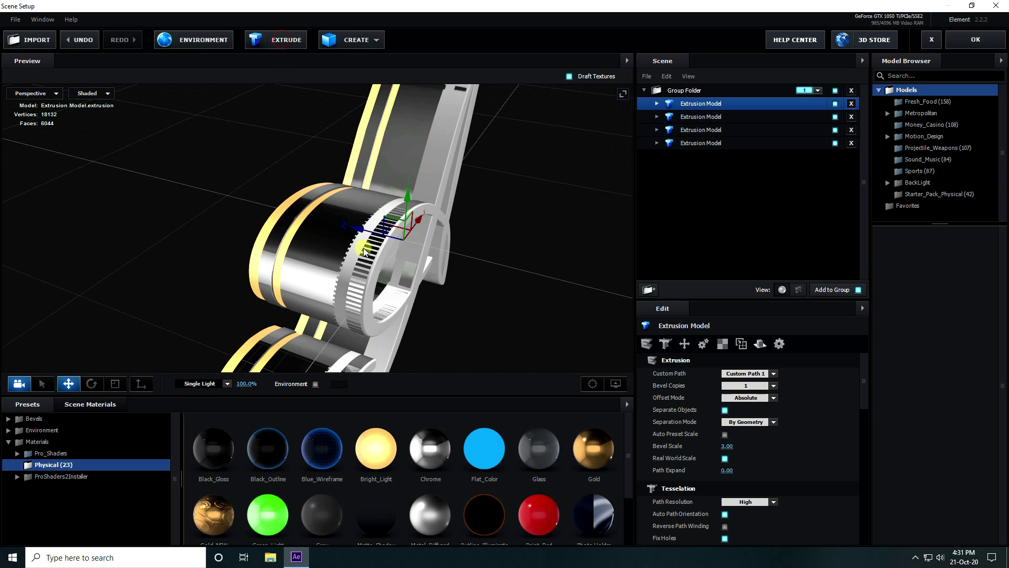
pyautogui.moveTo(361, 234); pyautogui.dragTo(414, 247)
pyautogui.click(699, 144)
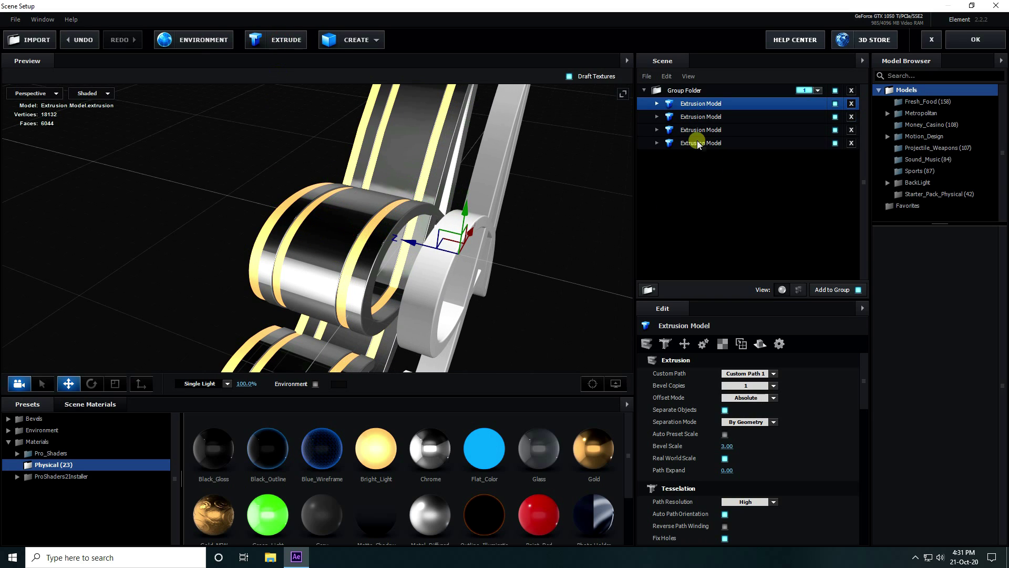
# Enable Bevel Outline on Bevel 1 of the new extrusion model.
pyautogui.click(656, 105)
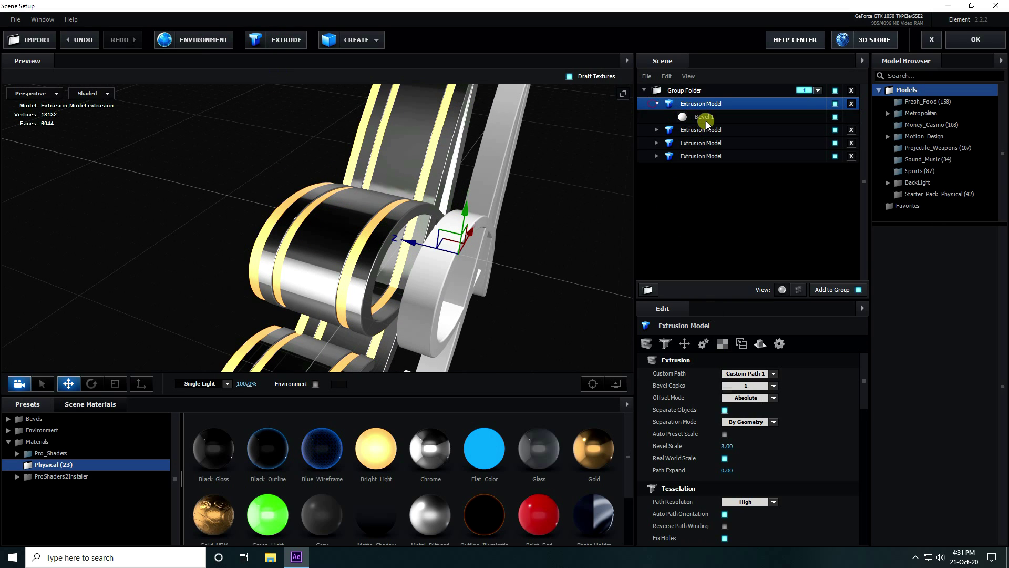
pyautogui.click(705, 117)
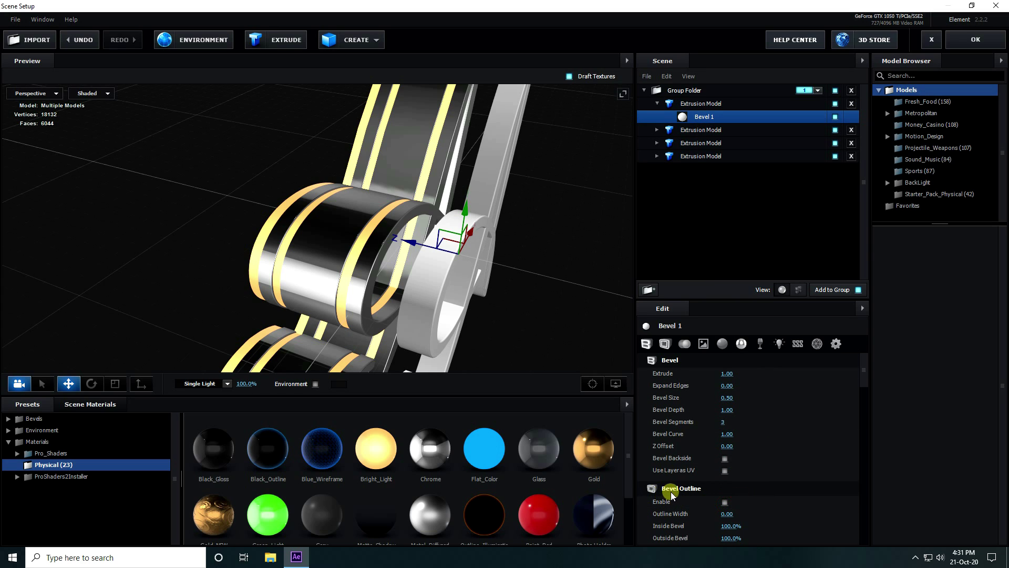
pyautogui.click(725, 502)
pyautogui.moveTo(568, 368); pyautogui.dragTo(535, 331)
pyautogui.scroll(-3, 732, 479)
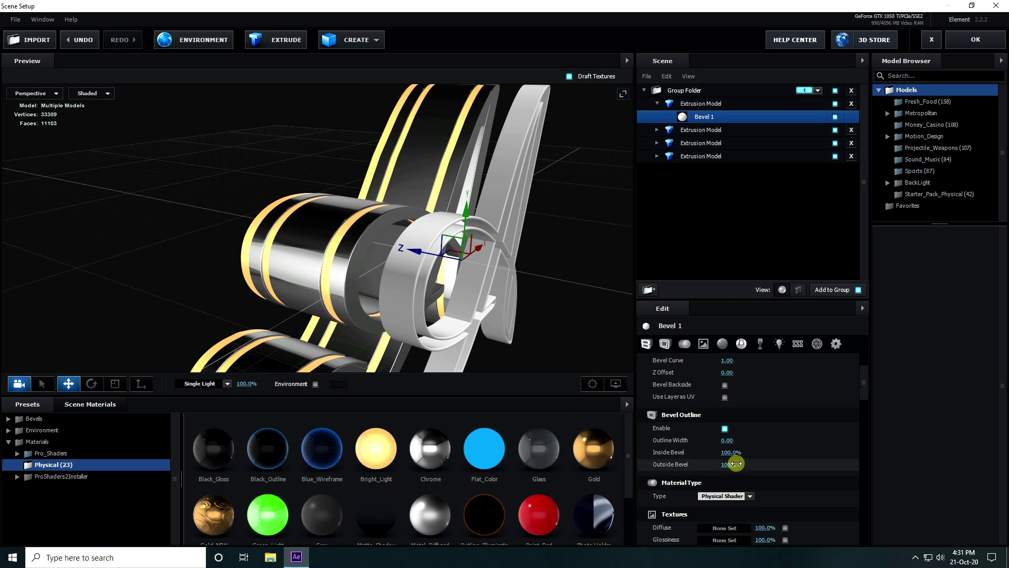
# Set the new Bevel 1's Extrude to 0.33 and move the model along Z against the letter's front.
pyautogui.scroll(2, 736, 458)
pyautogui.scroll(2, 744, 456)
pyautogui.moveTo(729, 374); pyautogui.dragTo(701, 372)
pyautogui.moveTo(422, 256); pyautogui.dragTo(386, 249)
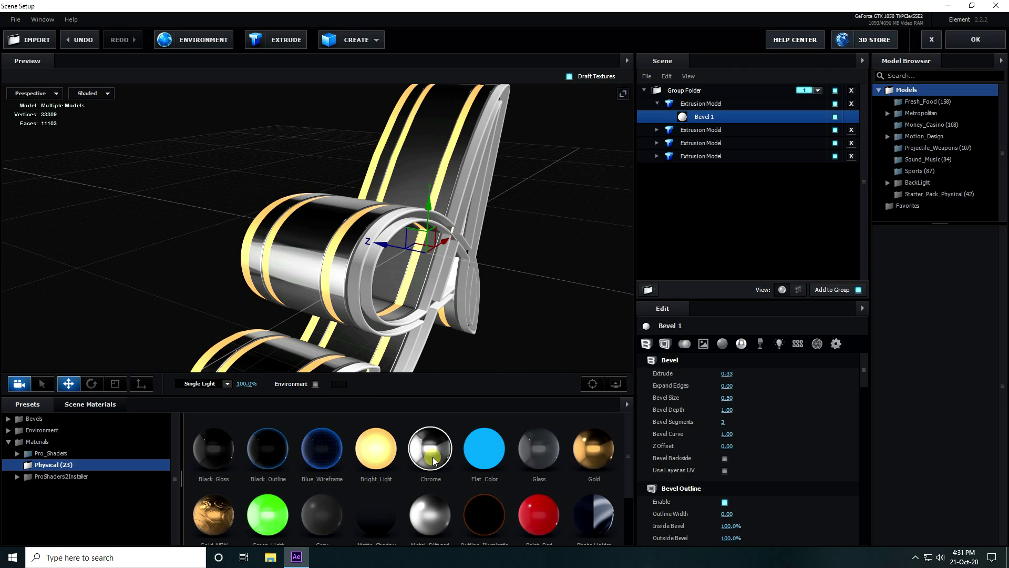
# Apply the Chrome material to Bevel 1 of the outlined front extrusion.
pyautogui.moveTo(427, 448); pyautogui.dragTo(694, 117)
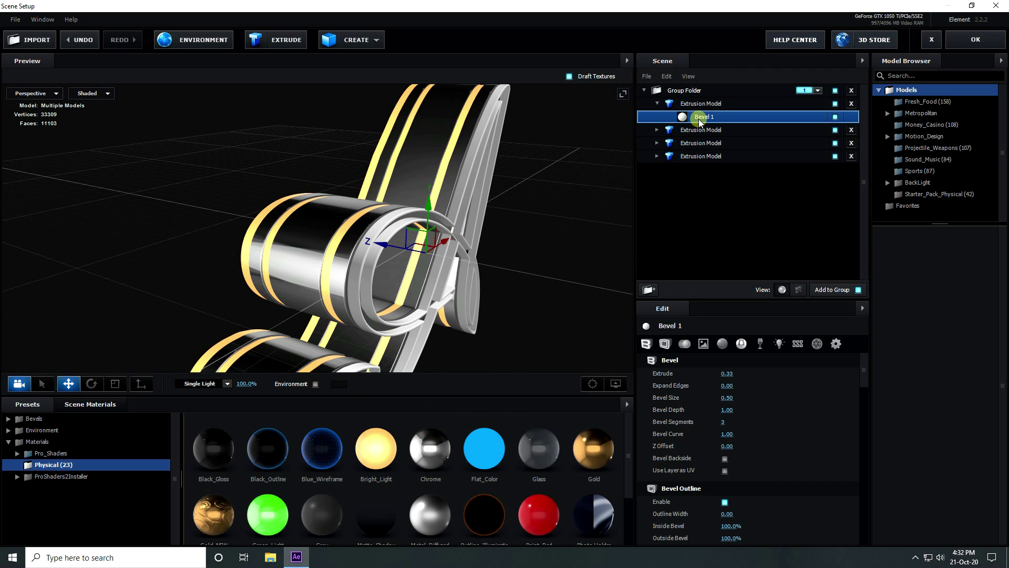
pyautogui.moveTo(470, 295); pyautogui.dragTo(321, 212)
pyautogui.scroll(-4, 340, 257)
pyautogui.scroll(2, 321, 212)
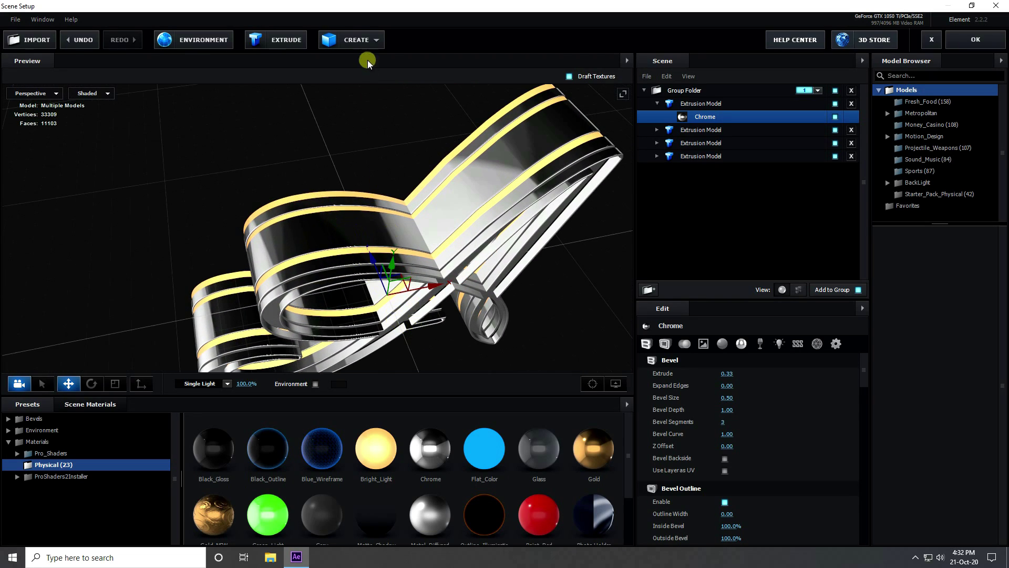
# Create a plane model and make it two-sided.
pyautogui.click(376, 41)
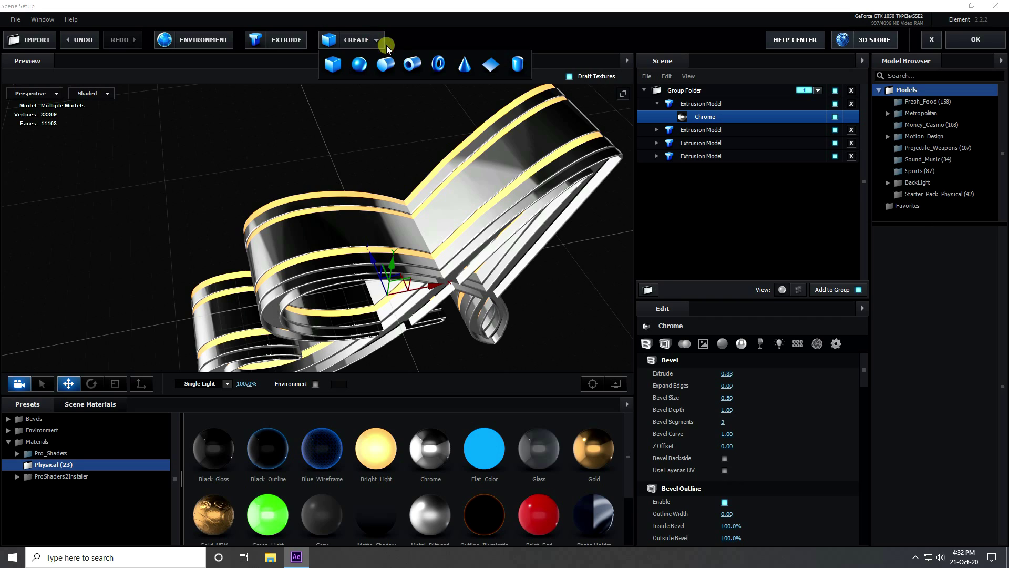
pyautogui.click(491, 67)
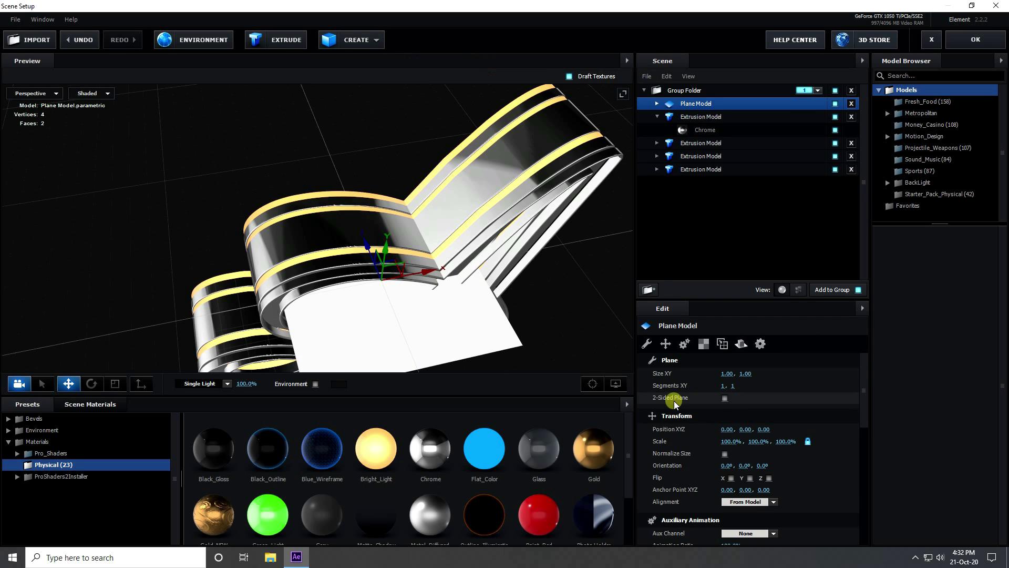
pyautogui.click(725, 398)
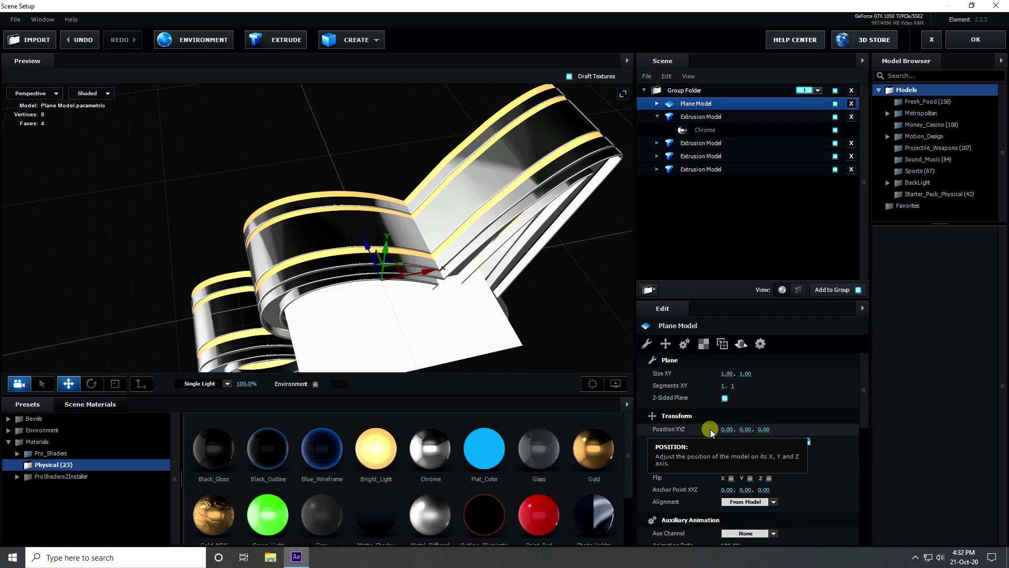
# Set the plane's X orientation to 90° and scale it uniformly to 1500%.
pyautogui.click(776, 477)
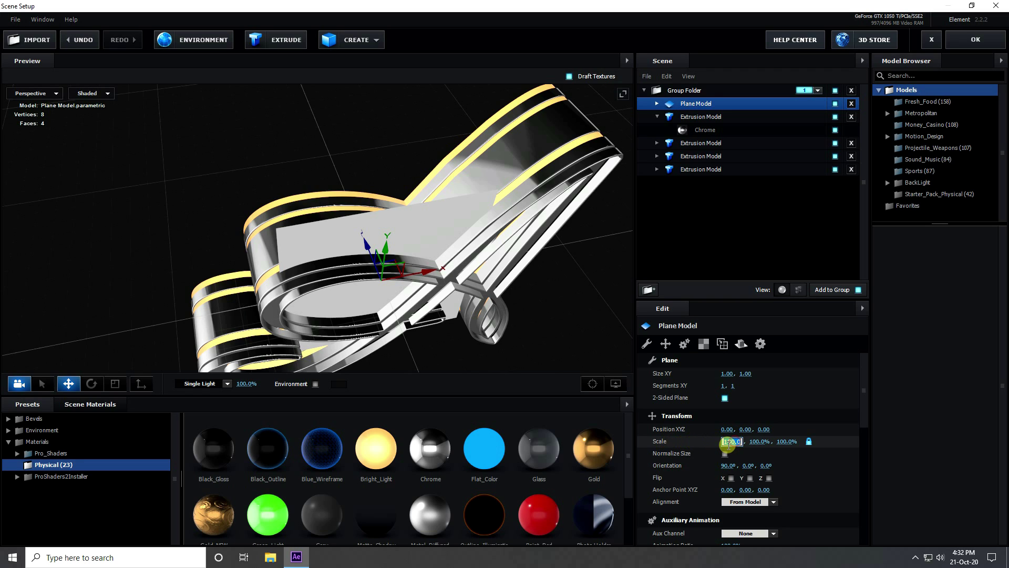
pyautogui.write('15')
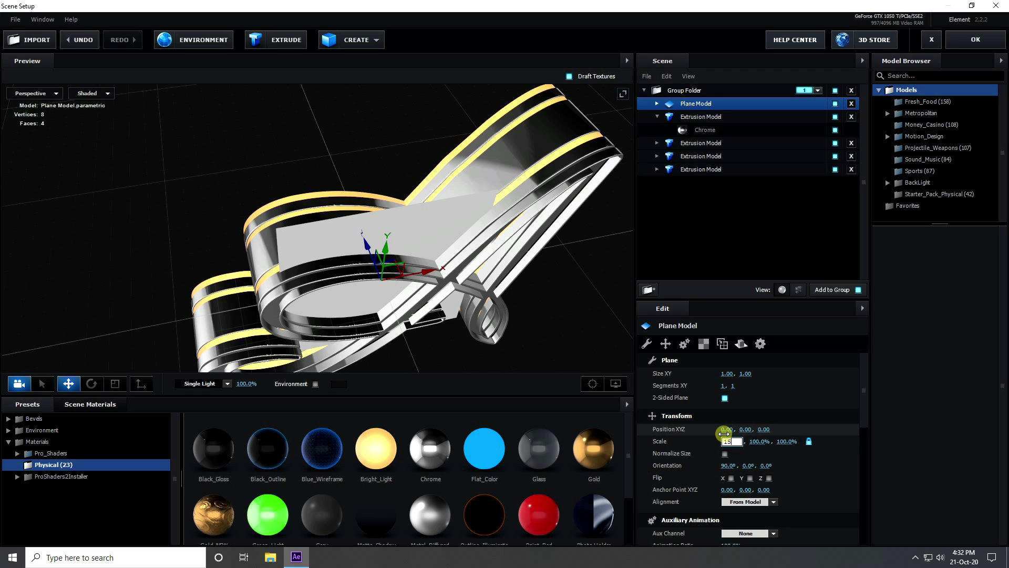
pyautogui.write('00')
pyautogui.press('Return')
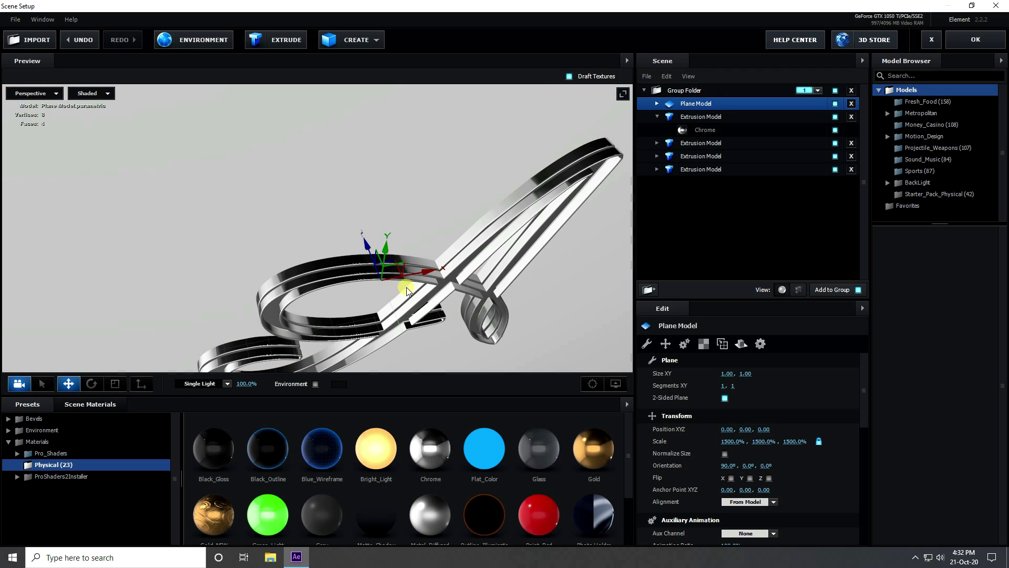
# Move the plane behind the letter to a Z position of 0.44.
pyautogui.moveTo(409, 288); pyautogui.dragTo(492, 269)
pyautogui.moveTo(329, 222); pyautogui.dragTo(158, 233)
pyautogui.scroll(-3, 258, 187)
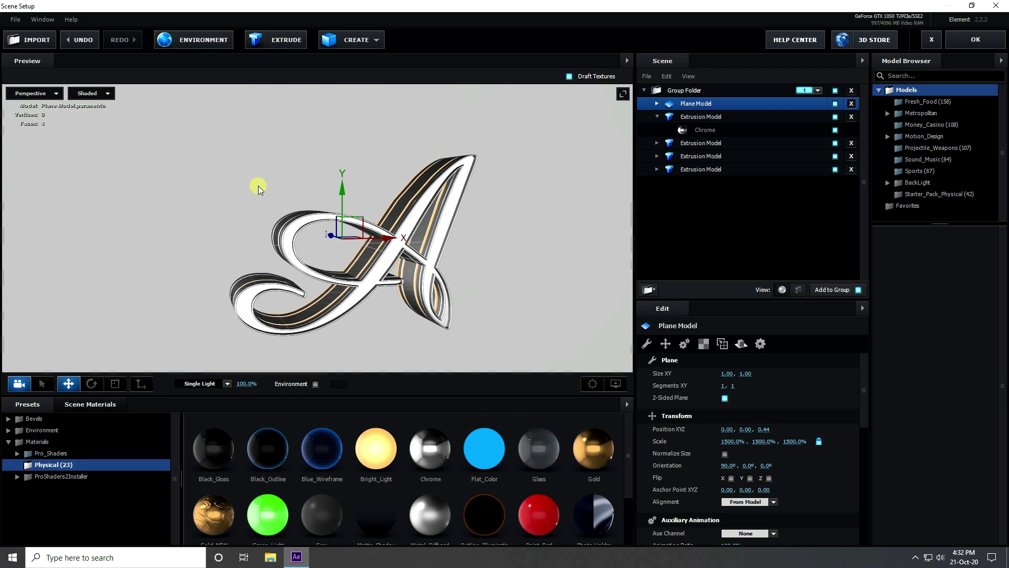
pyautogui.scroll(2, 365, 258)
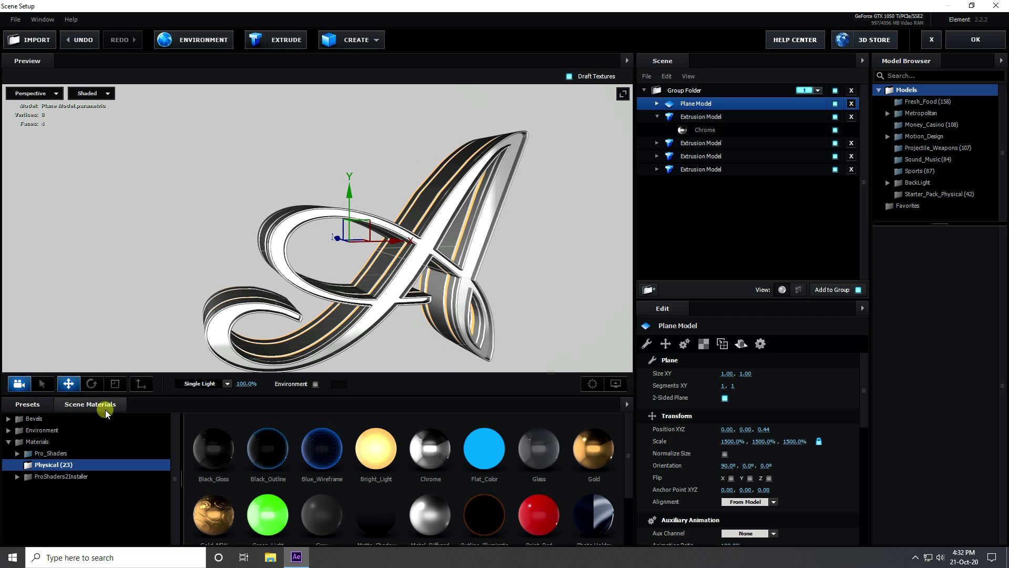
# Open the Metal material folder inside the Pro_Shaders_2 collection of ProShaders2Installer.
pyautogui.doubleClick(72, 477)
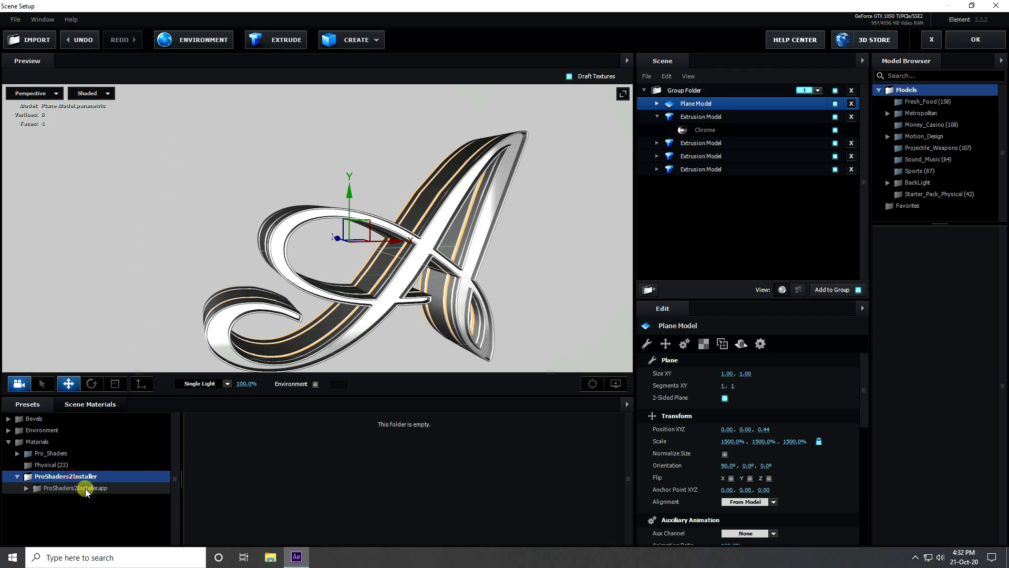
pyautogui.doubleClick(85, 488)
pyautogui.doubleClick(96, 498)
pyautogui.doubleClick(102, 511)
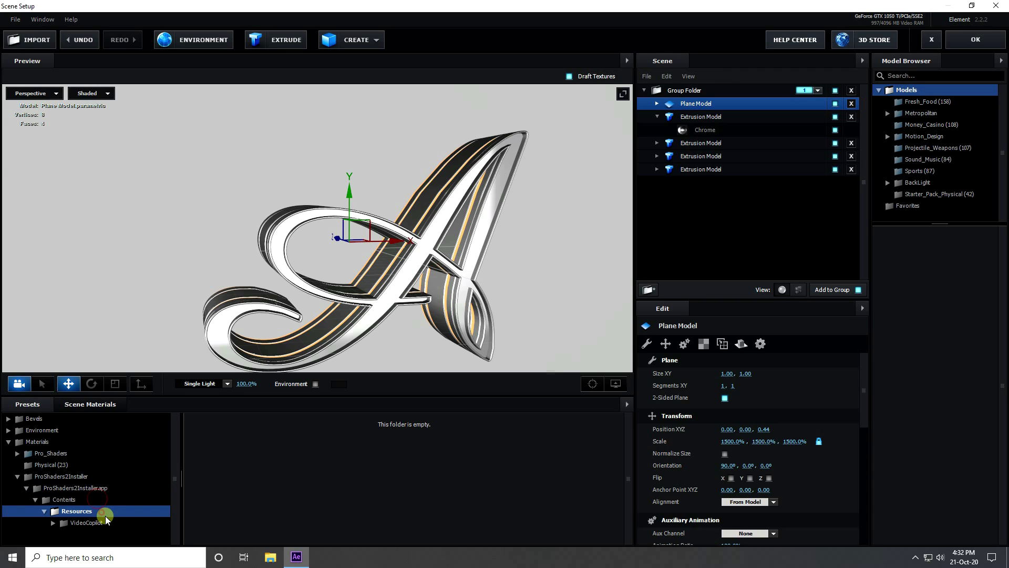
pyautogui.doubleClick(114, 522)
pyautogui.doubleClick(120, 532)
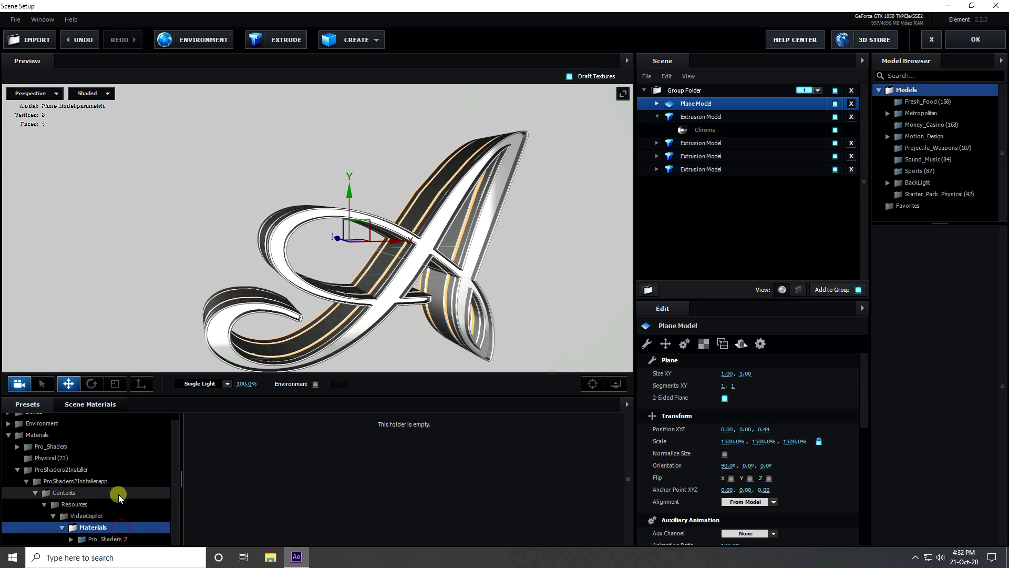
pyautogui.doubleClick(124, 538)
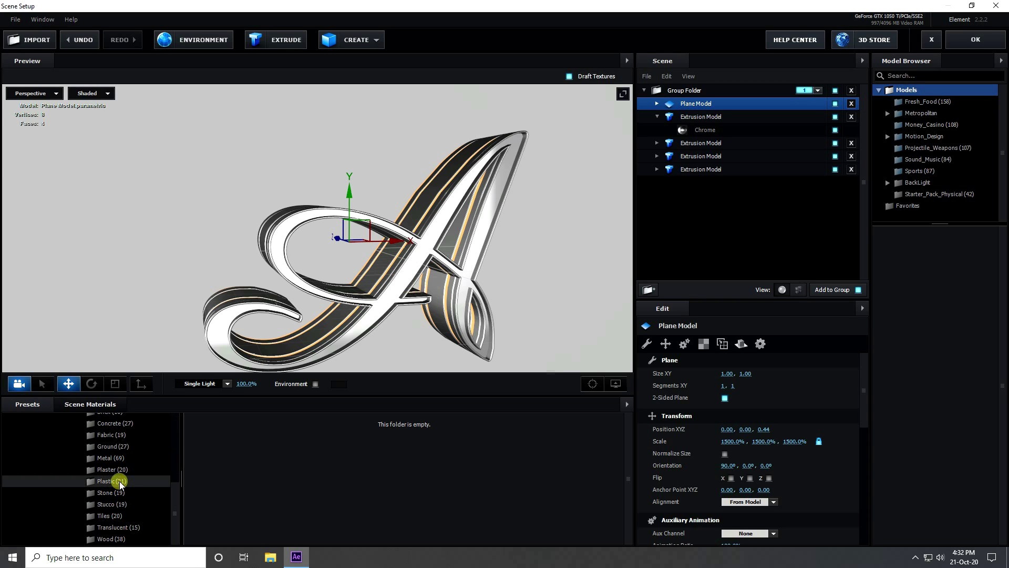
pyautogui.doubleClick(114, 462)
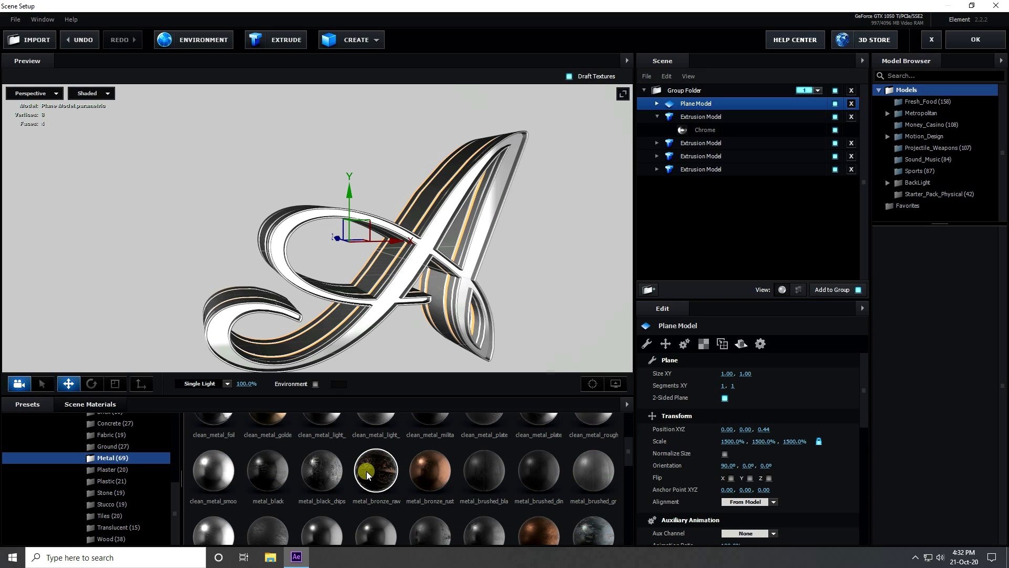
# Apply the metal_dents material to the background plane.
pyautogui.scroll(-5, 367, 471)
pyautogui.scroll(2, 367, 471)
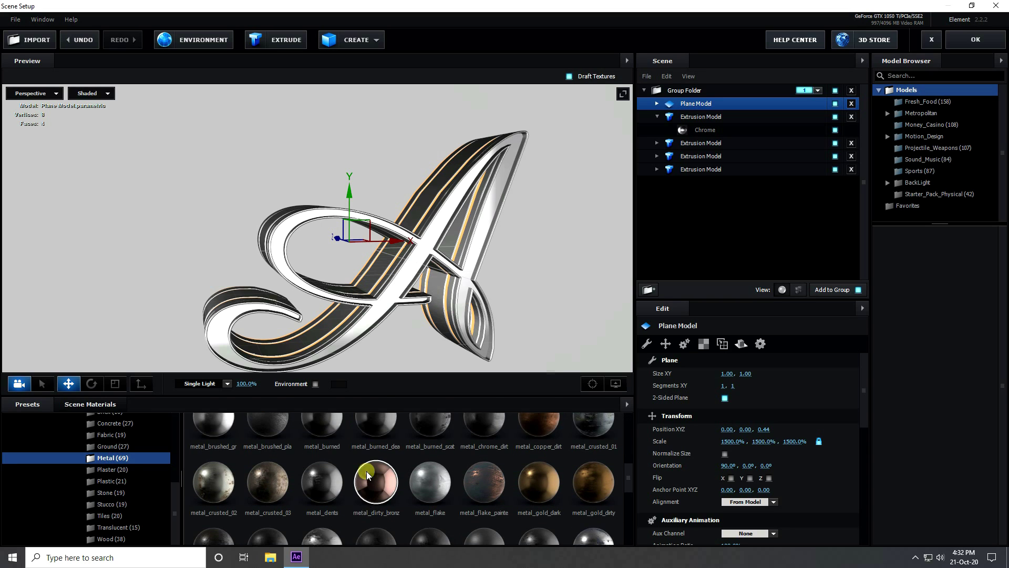
pyautogui.scroll(-2, 355, 465)
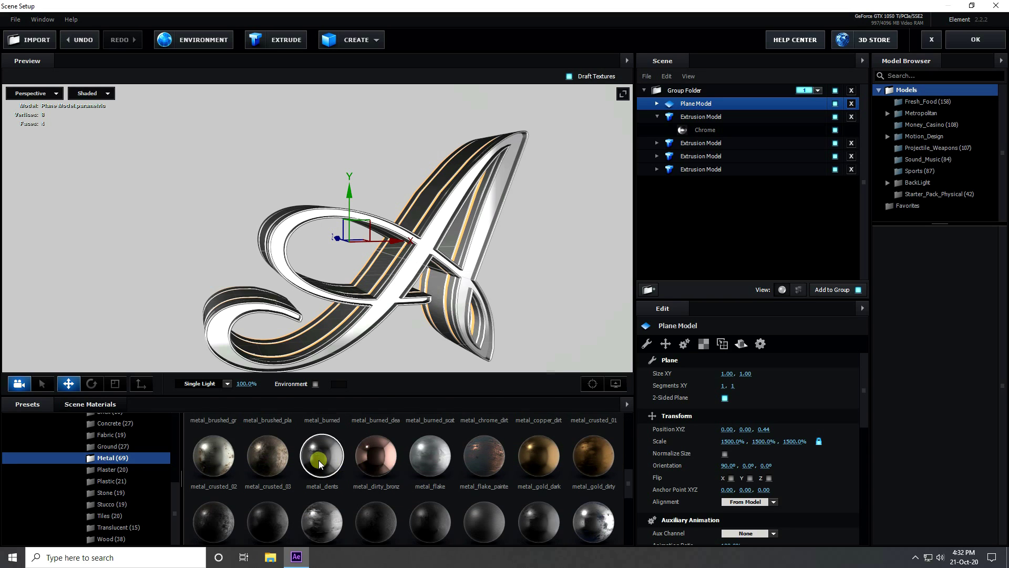
pyautogui.moveTo(319, 460); pyautogui.dragTo(150, 188)
pyautogui.scroll(-8, 331, 296)
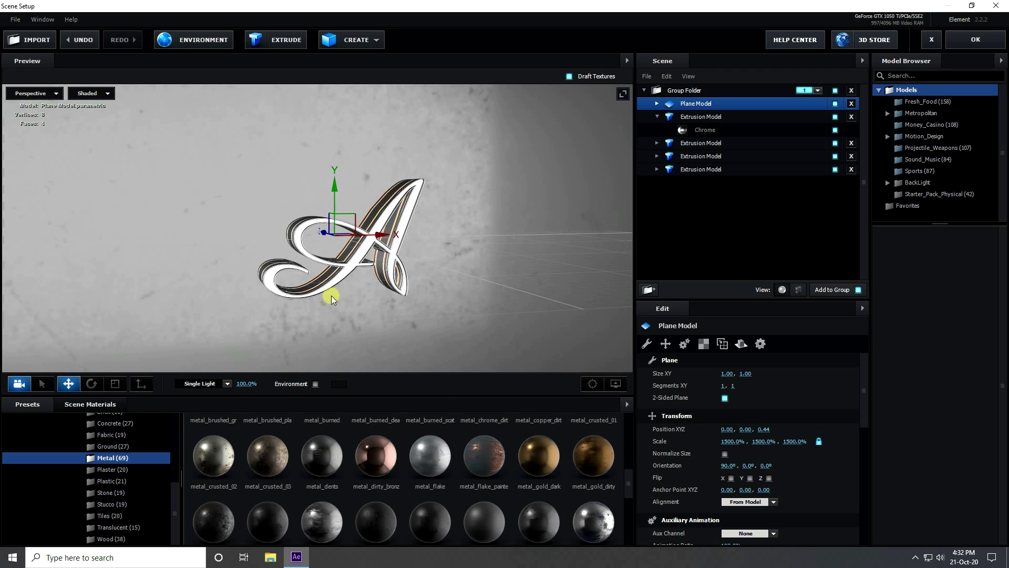
pyautogui.scroll(4, 331, 295)
pyautogui.scroll(1, 340, 217)
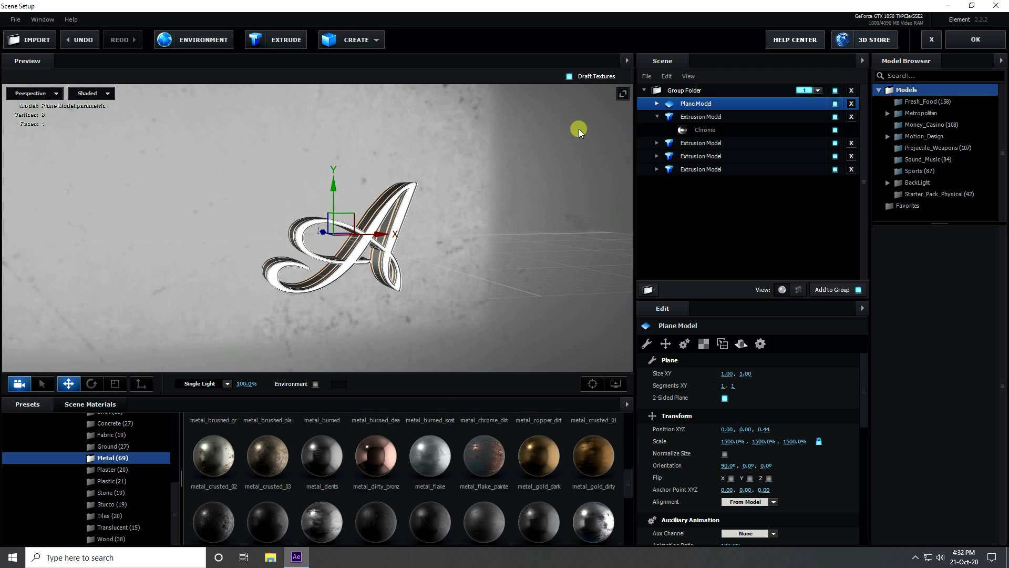
pyautogui.scroll(2, 295, 278)
# Set the plane's UV repeat to 40 in both directions.
pyautogui.click(657, 104)
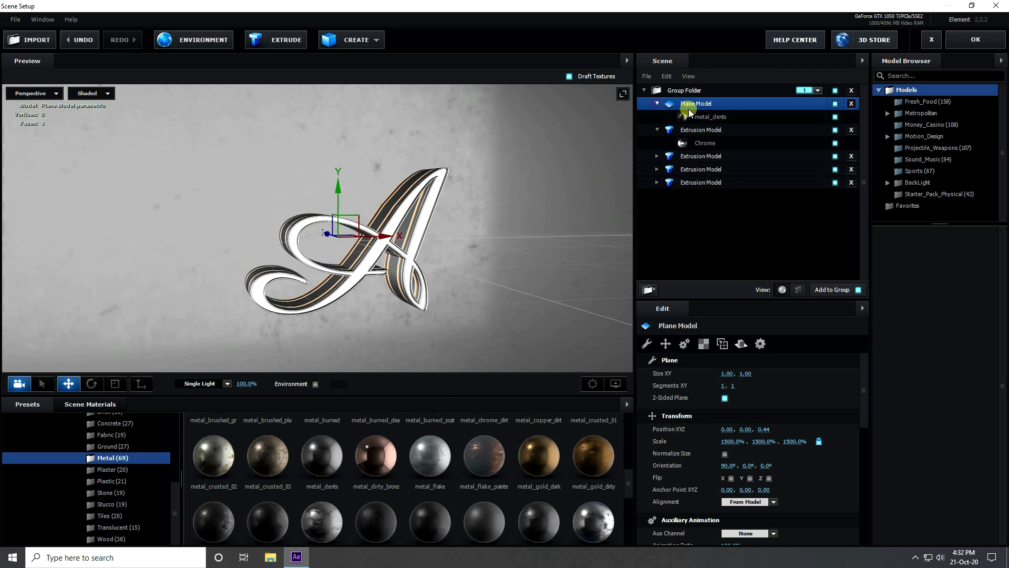
pyautogui.click(703, 343)
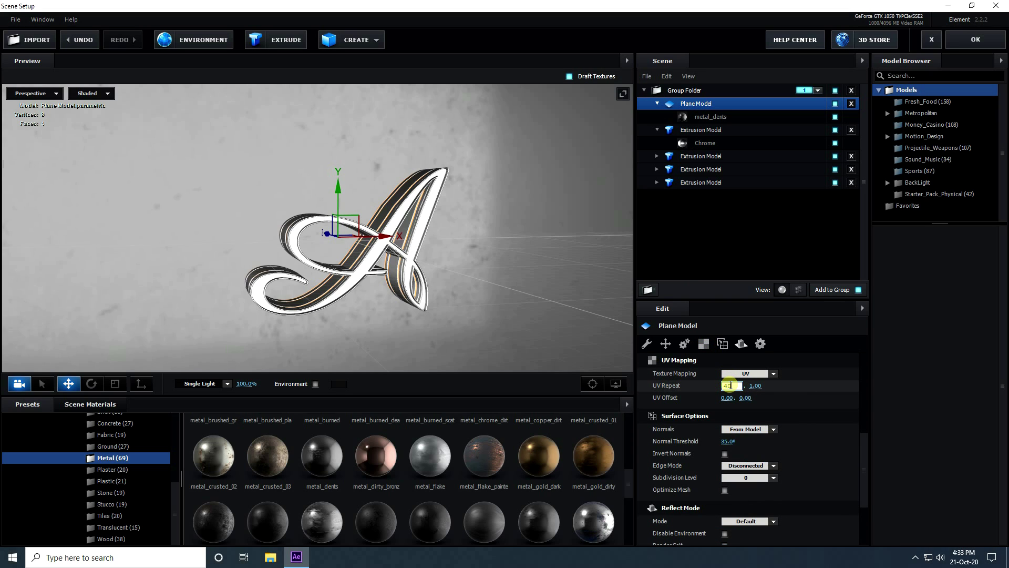
pyautogui.press('Tab')
pyautogui.write('40')
pyautogui.press('Return')
pyautogui.scroll(-5, 314, 200)
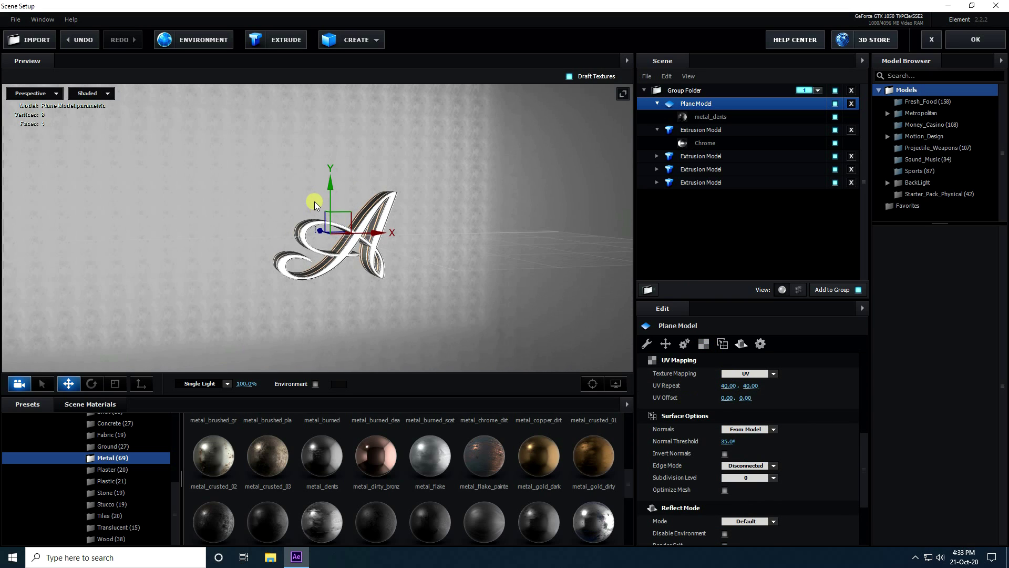
pyautogui.scroll(8, 343, 239)
pyautogui.moveTo(381, 275); pyautogui.dragTo(349, 255)
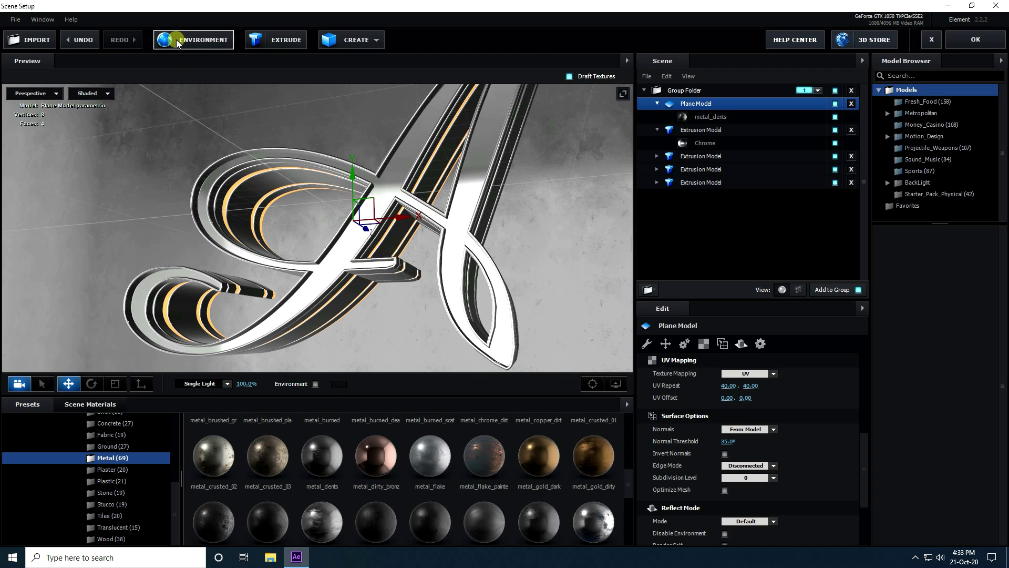
# Replace the scene's environment map with Basic_2K_02 from the Basic_2K environment presets.
pyautogui.click(199, 43)
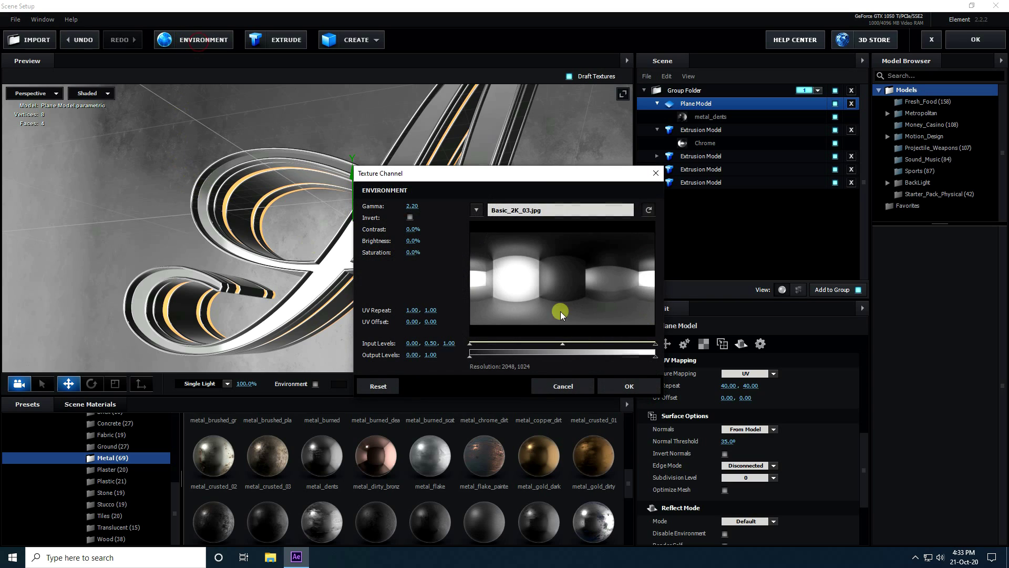
pyautogui.click(563, 387)
pyautogui.scroll(5, 100, 452)
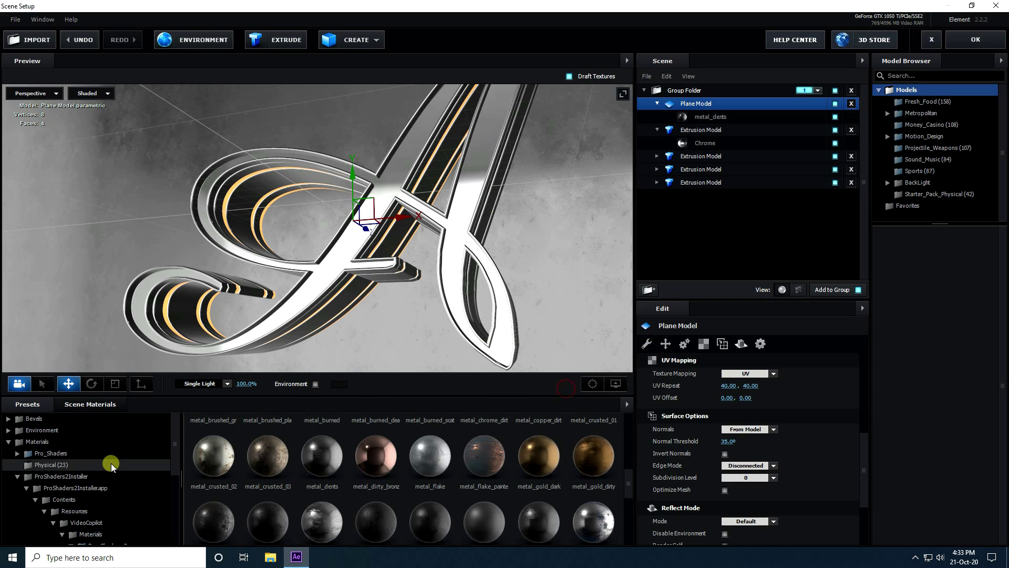
pyautogui.click(52, 426)
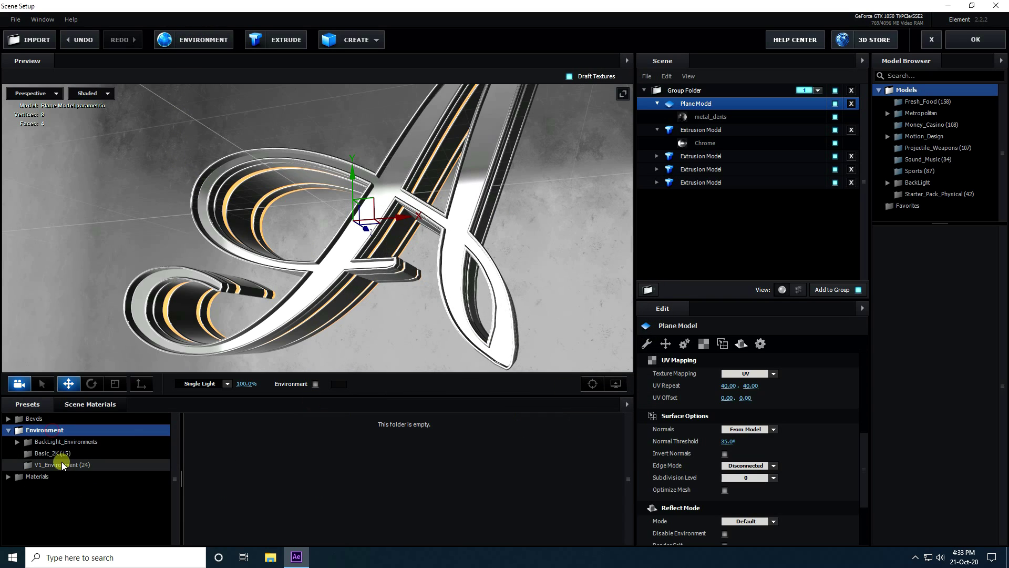
pyautogui.click(46, 454)
pyautogui.click(270, 440)
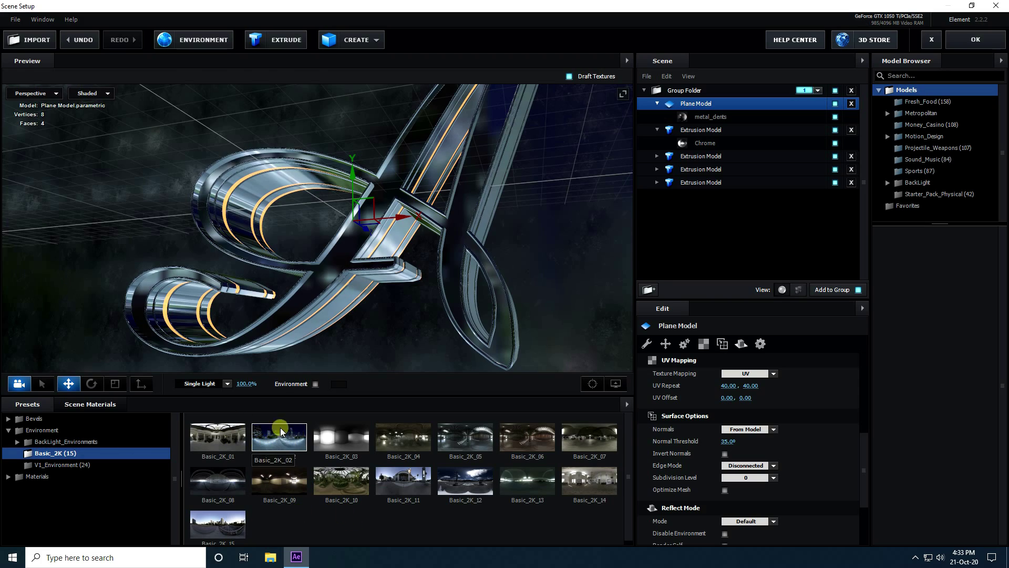
pyautogui.moveTo(281, 316); pyautogui.dragTo(330, 347)
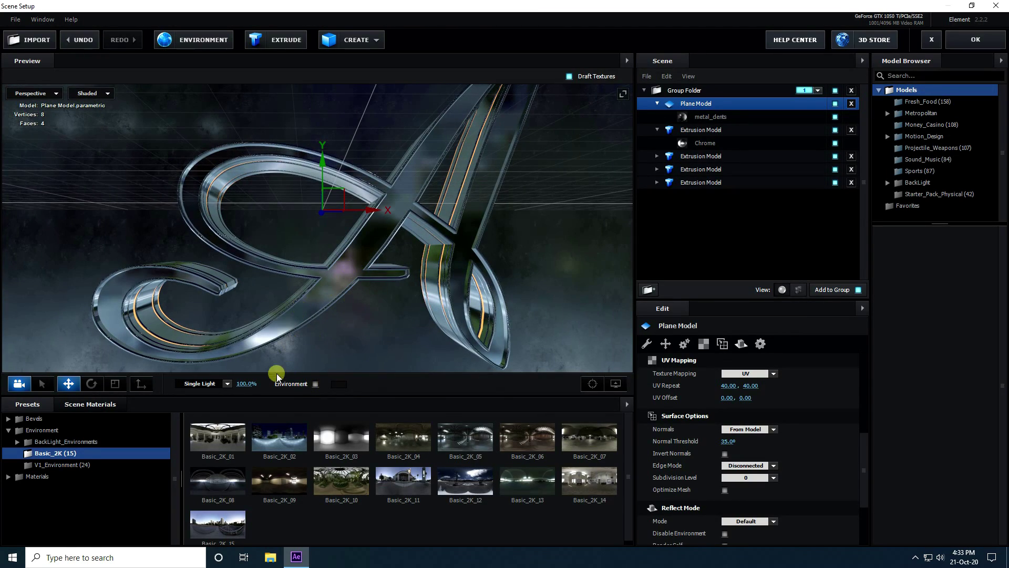
# Set the preview lighting to the Product preset.
pyautogui.click(228, 385)
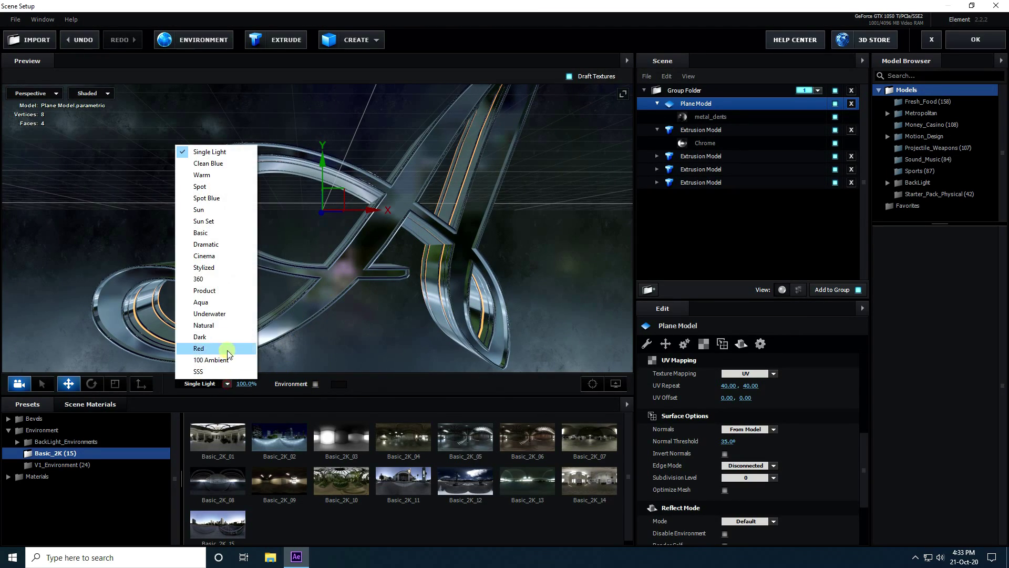
pyautogui.click(221, 292)
pyautogui.moveTo(411, 275); pyautogui.dragTo(368, 262)
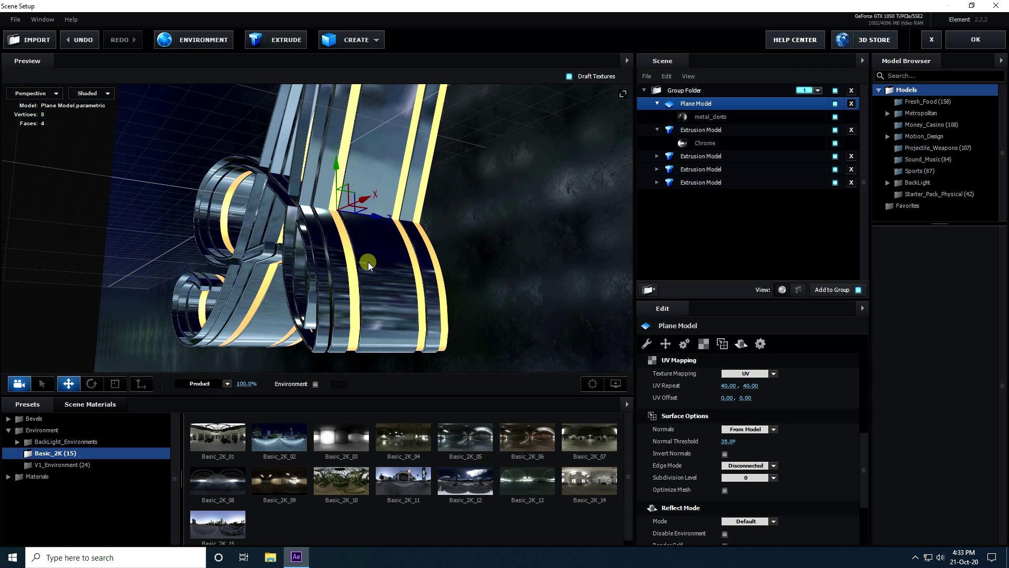
# Try the Aqua preview lighting and switch back to the Product preset.
pyautogui.click(227, 382)
pyautogui.click(213, 302)
pyautogui.click(223, 385)
pyautogui.click(213, 290)
pyautogui.moveTo(368, 270); pyautogui.dragTo(333, 213)
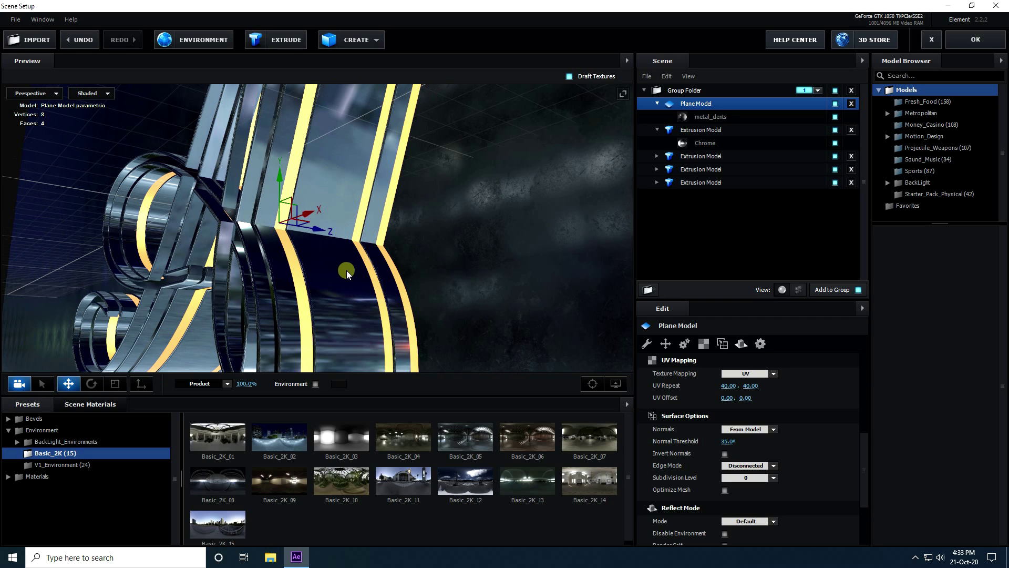
# Open the texture file selection for the normal bump channel of the second Chrome scene material.
pyautogui.click(93, 405)
pyautogui.click(90, 450)
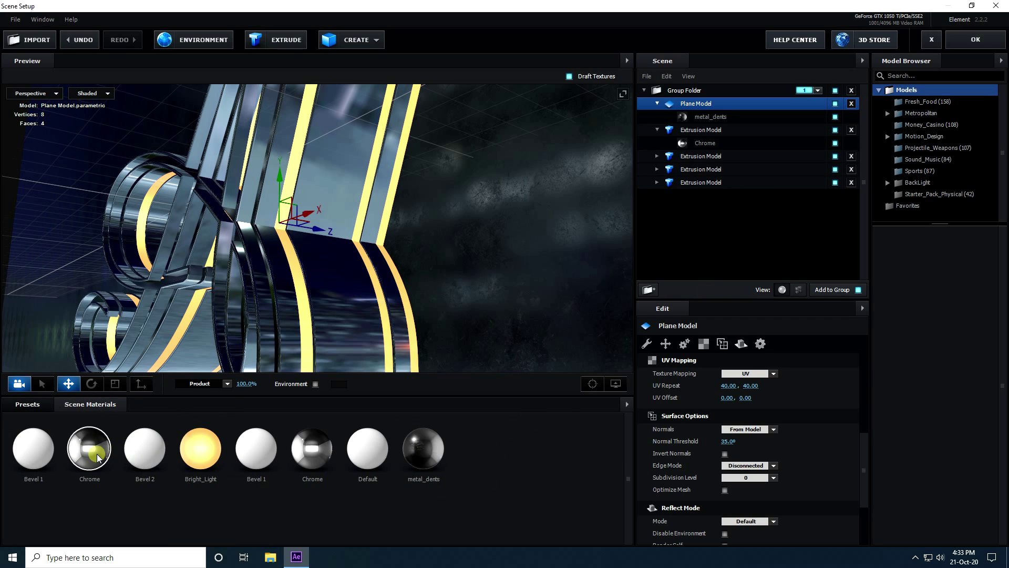
pyautogui.click(312, 450)
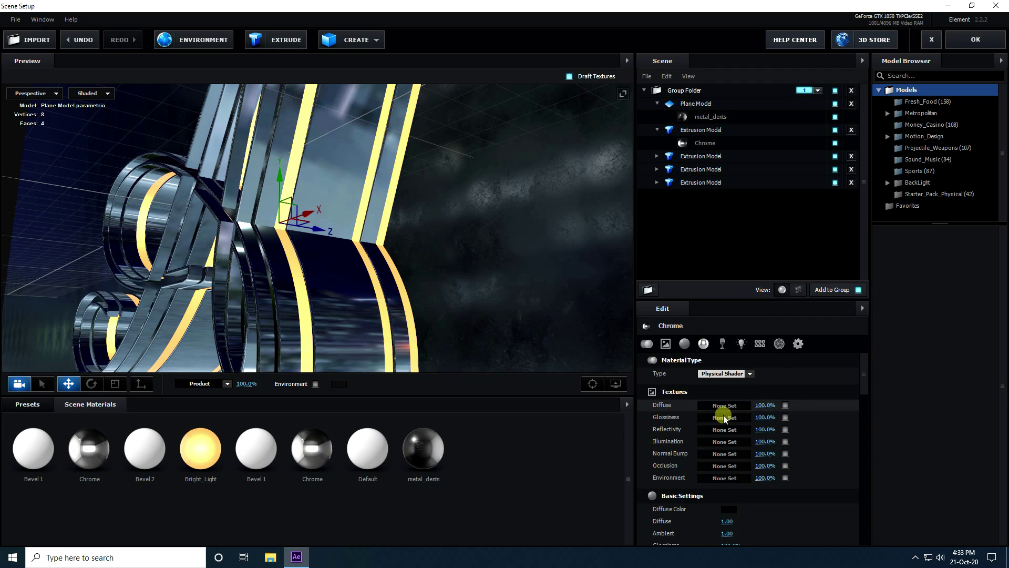
pyautogui.click(718, 454)
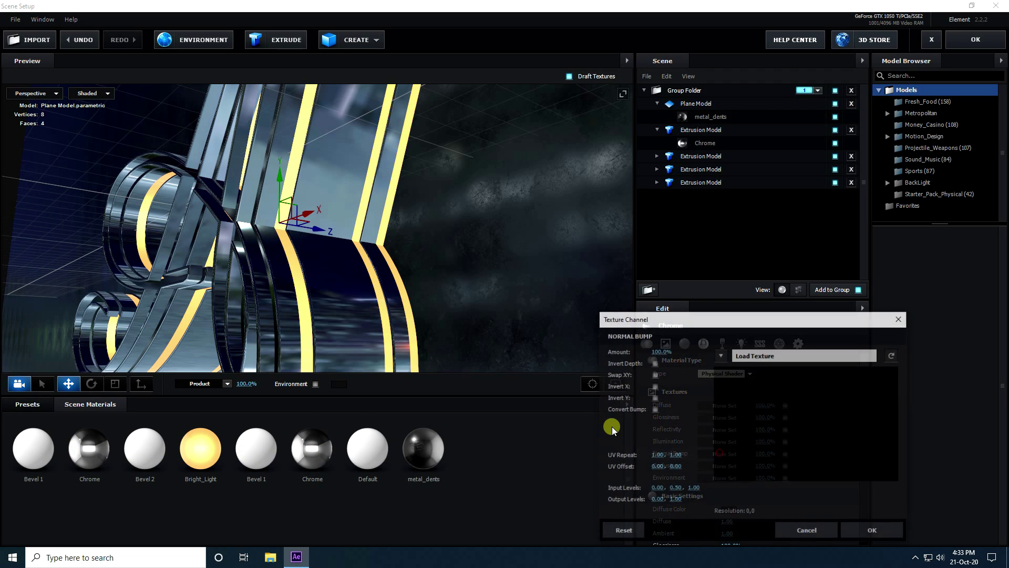
pyautogui.moveTo(681, 321); pyautogui.dragTo(569, 268)
pyautogui.click(636, 309)
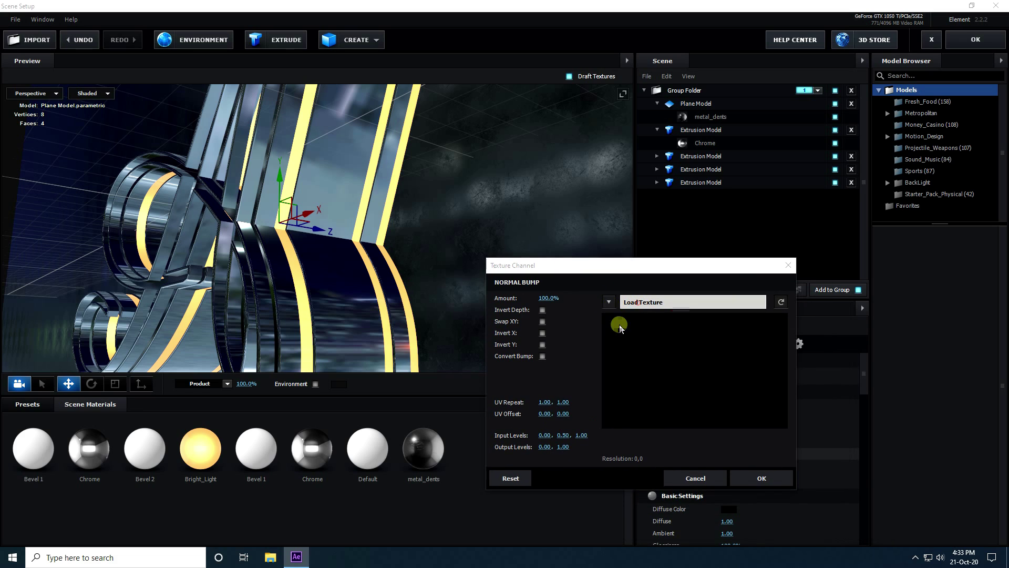
# Try NormalMap (1) from Desktop, E3D, (Footage), New folder as that Chrome material's normal bump, and cancel the change.
pyautogui.click(529, 368)
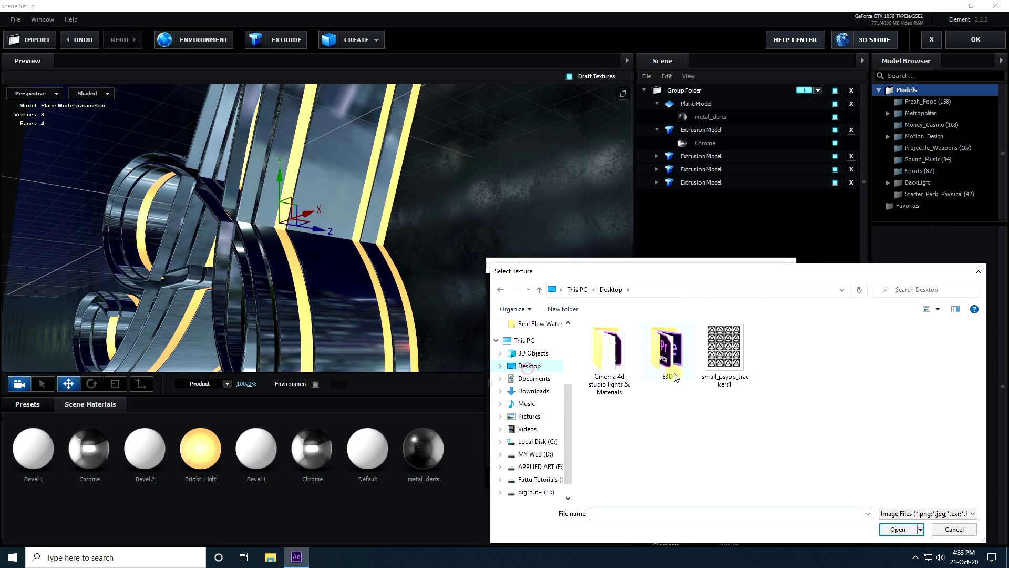
pyautogui.doubleClick(667, 347)
pyautogui.doubleClick(610, 351)
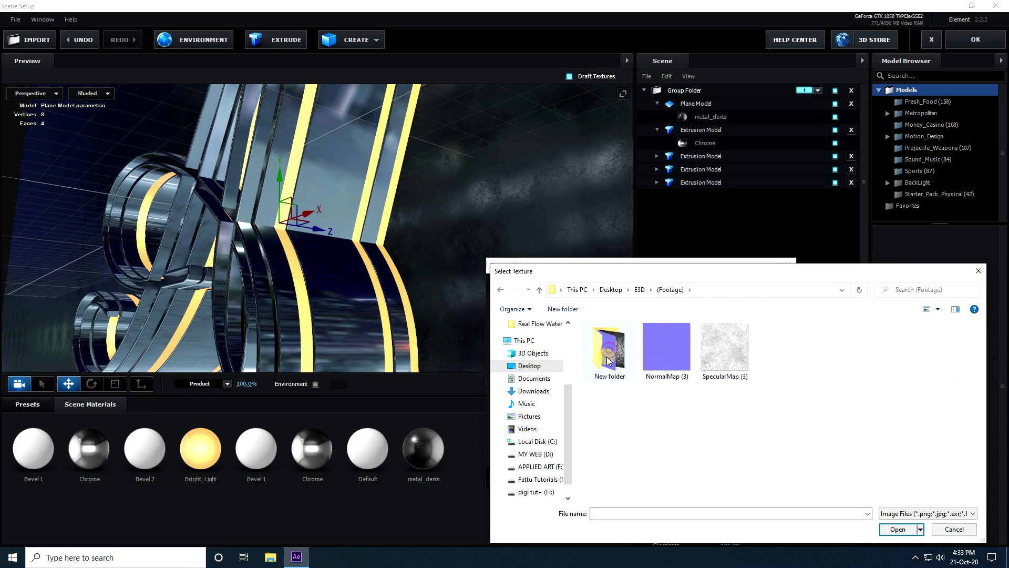
pyautogui.doubleClick(608, 361)
pyautogui.click(660, 353)
pyautogui.moveTo(649, 270); pyautogui.dragTo(527, 202)
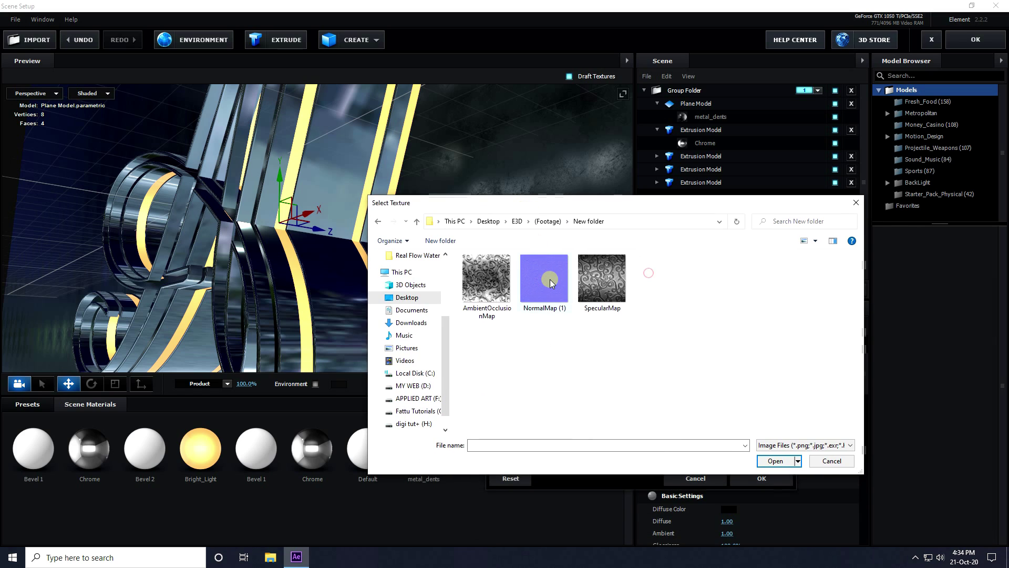
pyautogui.click(766, 462)
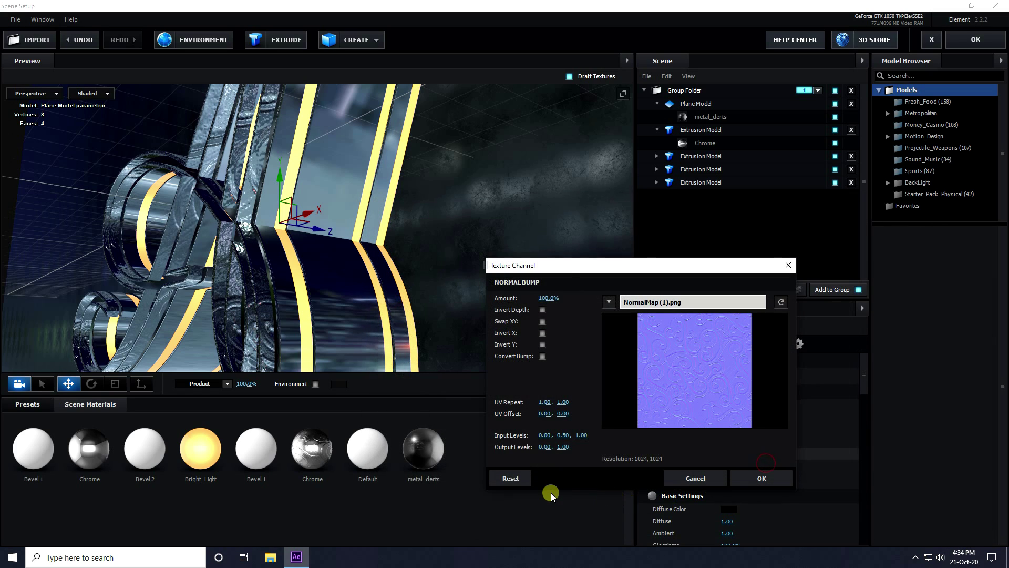
pyautogui.click(686, 478)
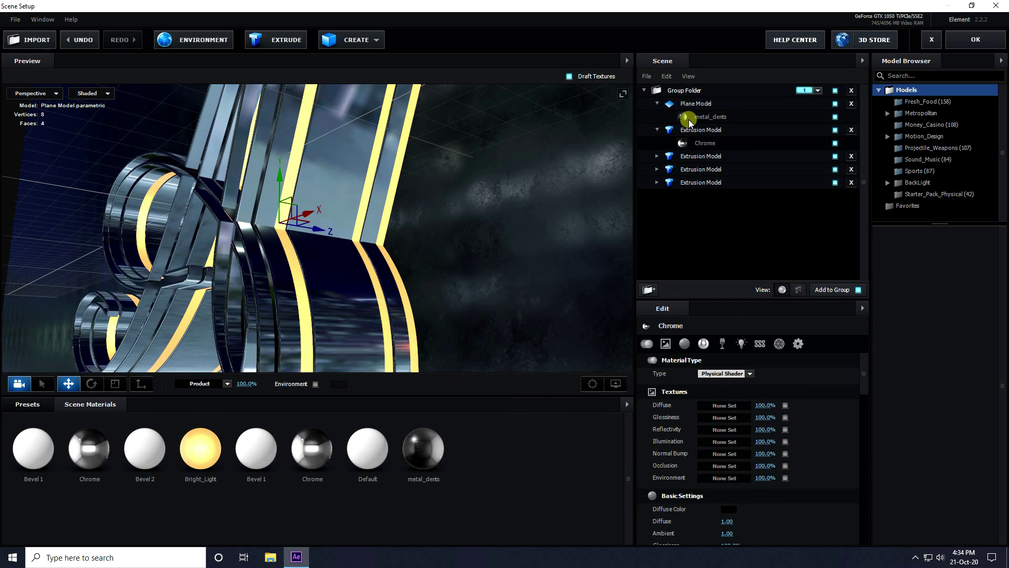
# Load NormalMap (1) as the normal bump texture of the Chrome material in the second extrusion model.
pyautogui.click(658, 157)
pyautogui.click(699, 170)
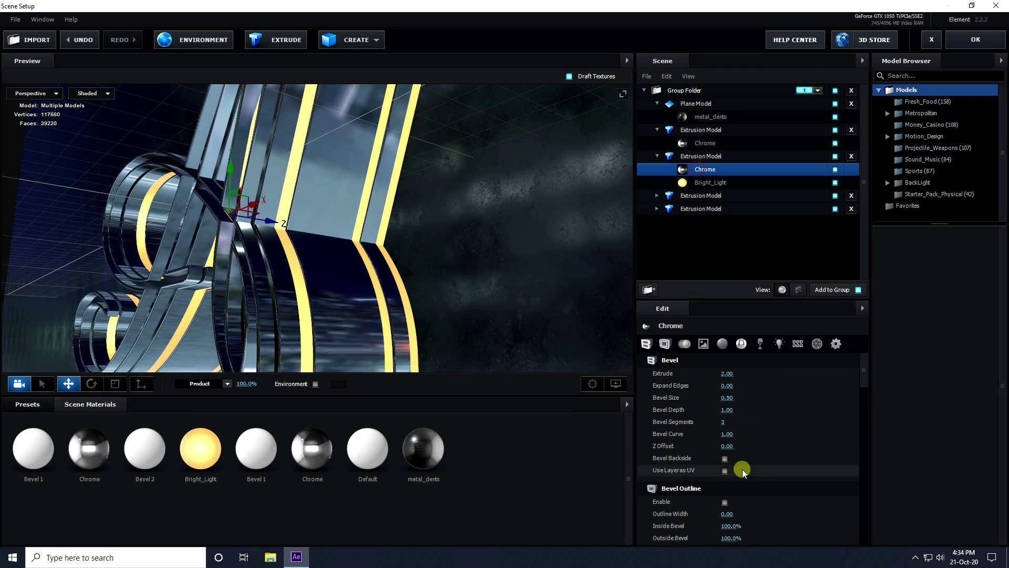
pyautogui.scroll(-5, 752, 440)
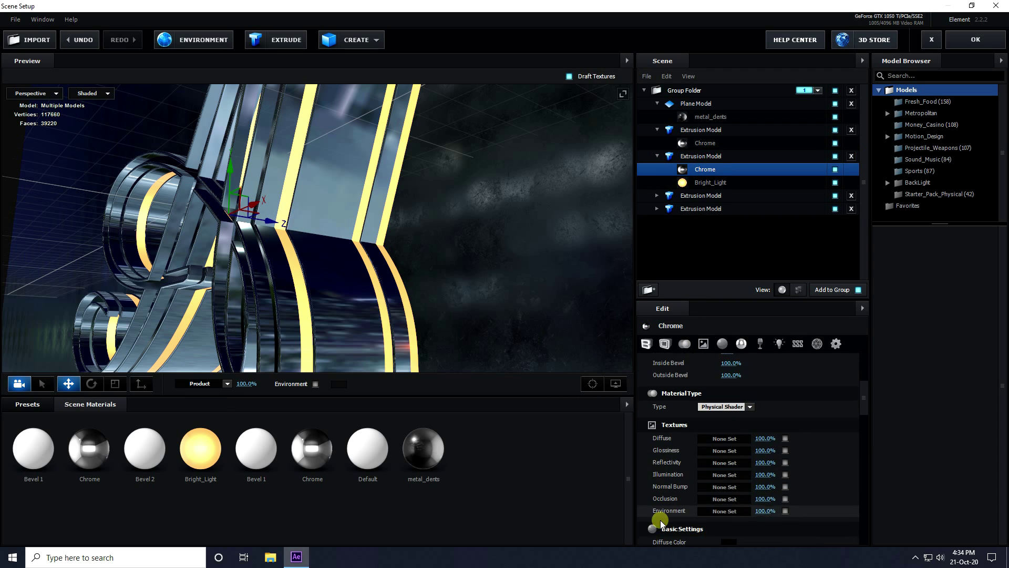
pyautogui.scroll(-2, 660, 519)
pyautogui.click(726, 427)
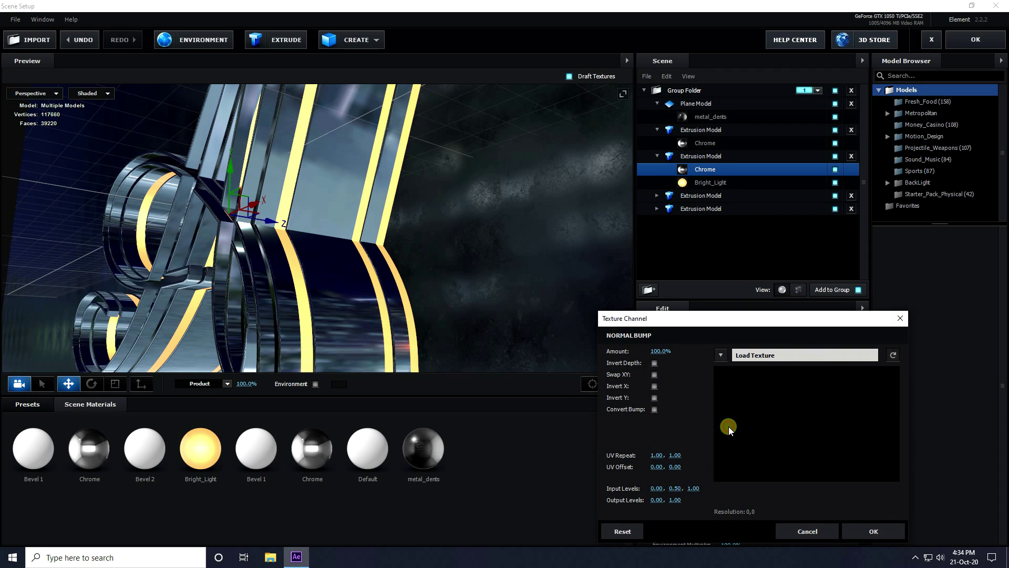
pyautogui.click(762, 356)
pyautogui.click(684, 358)
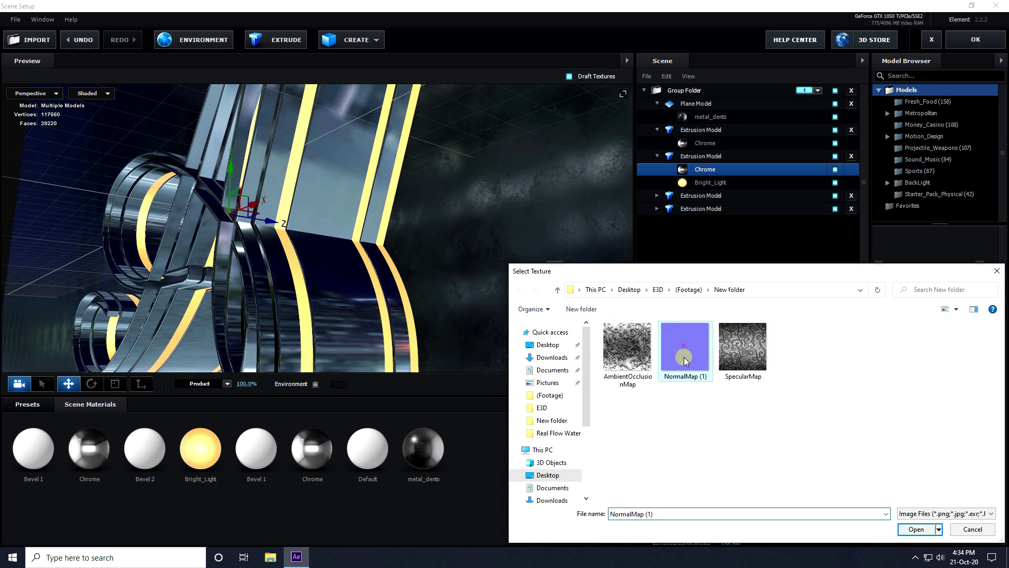
pyautogui.click(917, 530)
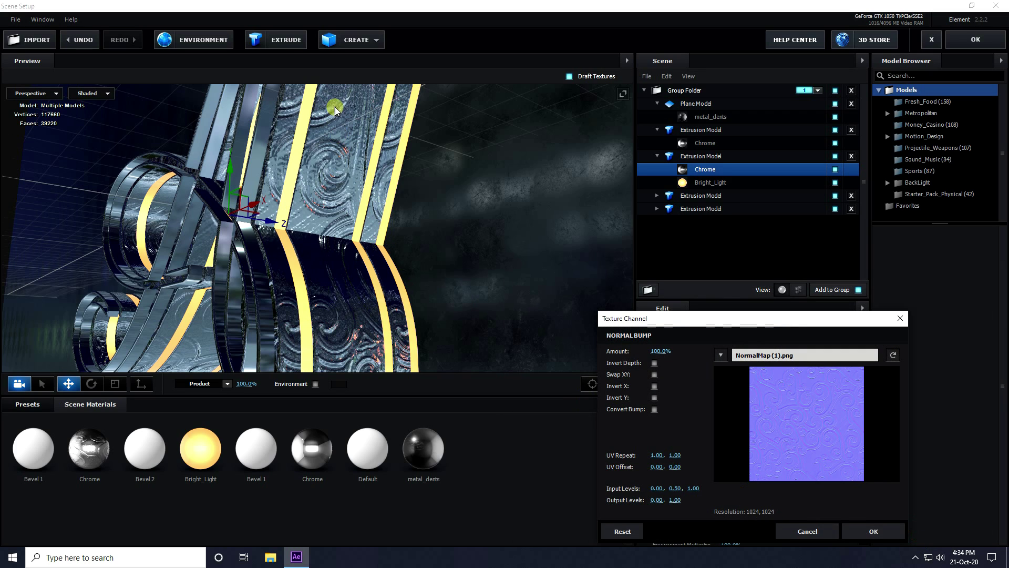
# Set the normal bump texture's UV repeat to 5.00 in both directions for the second extrusion model's Chrome material.
pyautogui.moveTo(699, 322); pyautogui.dragTo(596, 238)
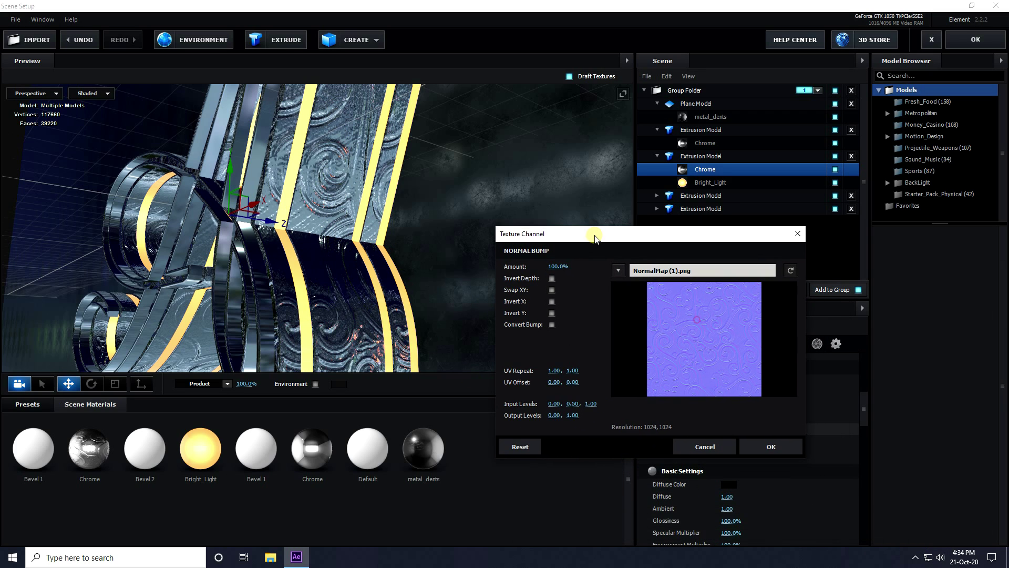
pyautogui.click(557, 371)
pyautogui.write('5')
pyautogui.press('Tab')
pyautogui.press('Return')
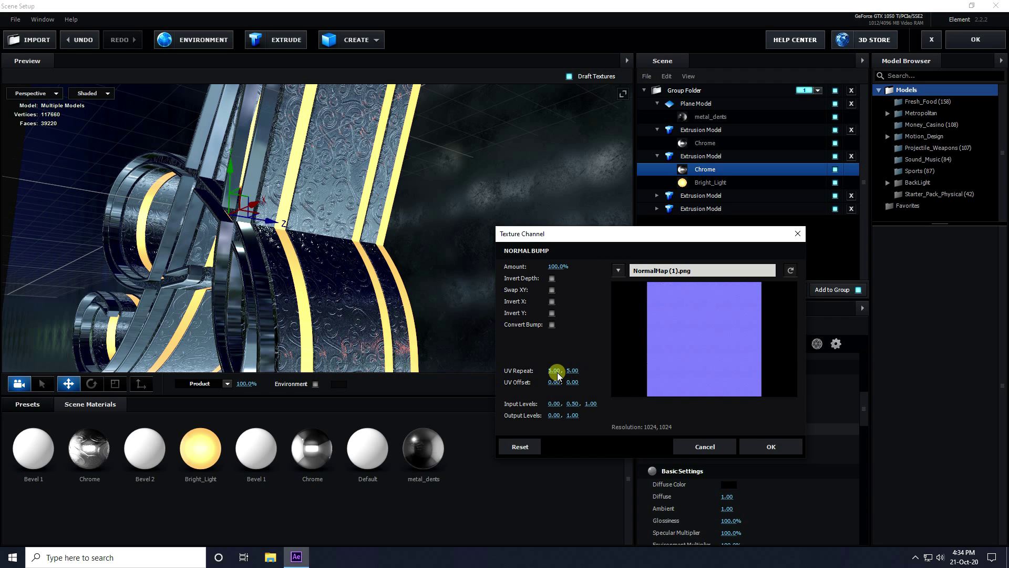
pyautogui.click(767, 445)
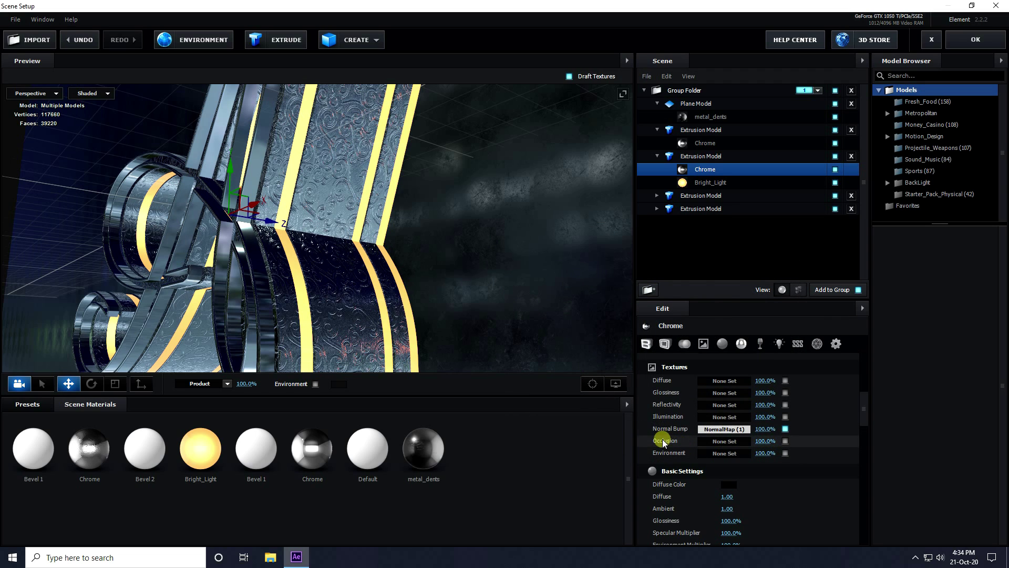
# Load SpecularMap as the Chrome material's glossiness texture with a UV repeat of 5.00 in both directions.
pyautogui.click(739, 392)
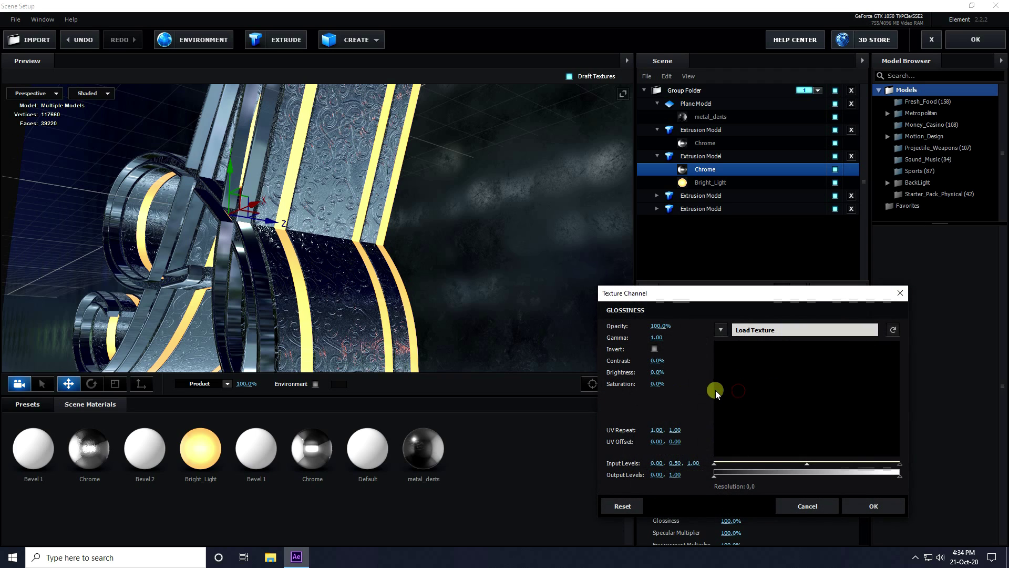
pyautogui.click(755, 332)
pyautogui.click(746, 368)
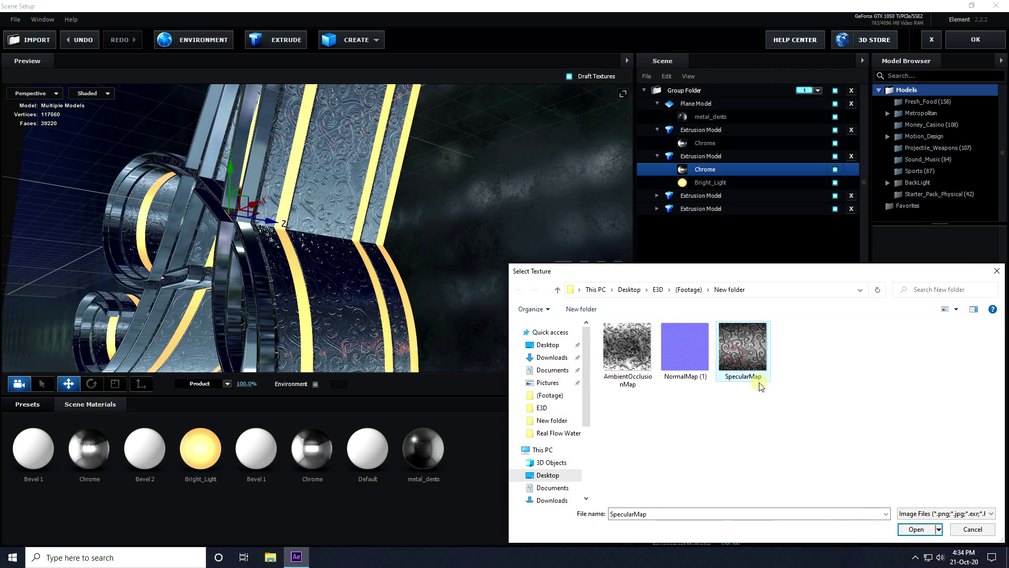
pyautogui.click(917, 530)
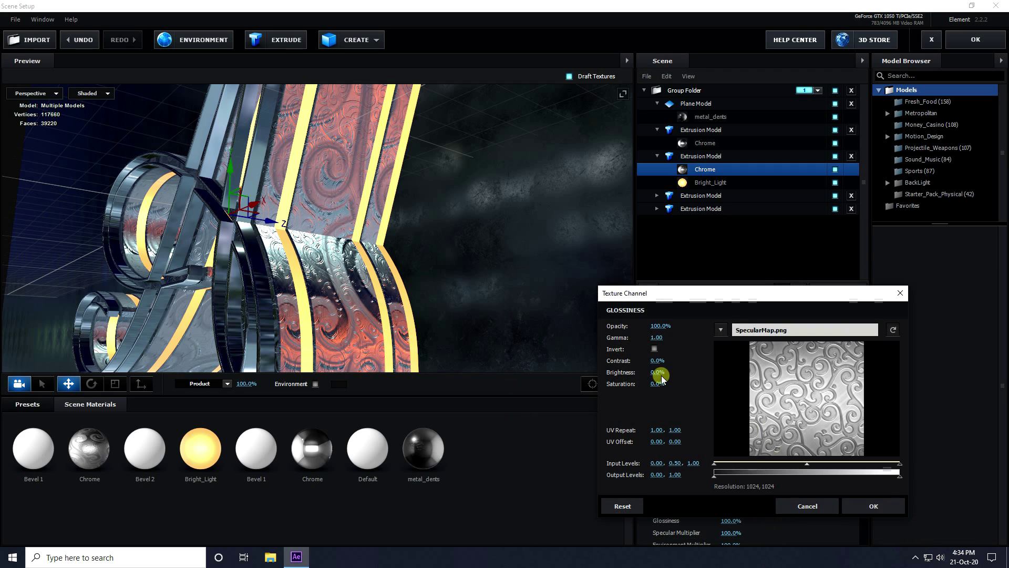
pyautogui.write('5')
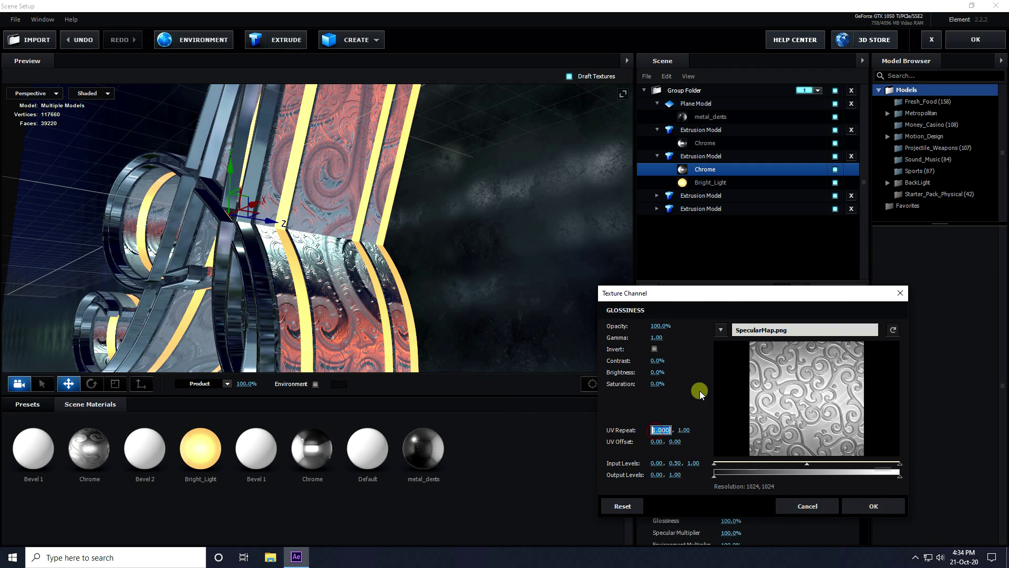
pyautogui.press('Tab')
pyautogui.write('5')
pyautogui.press('Return')
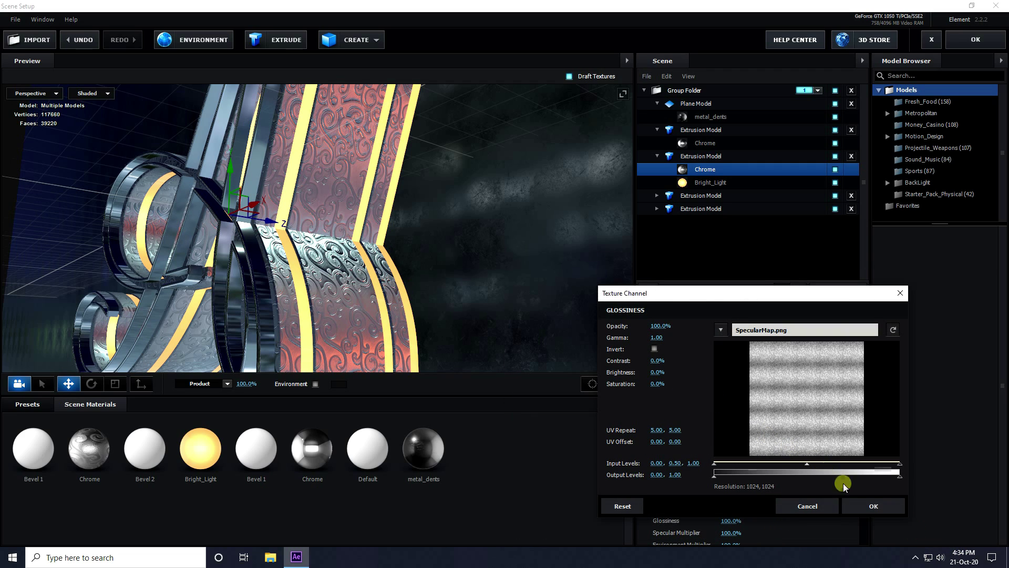
pyautogui.click(879, 504)
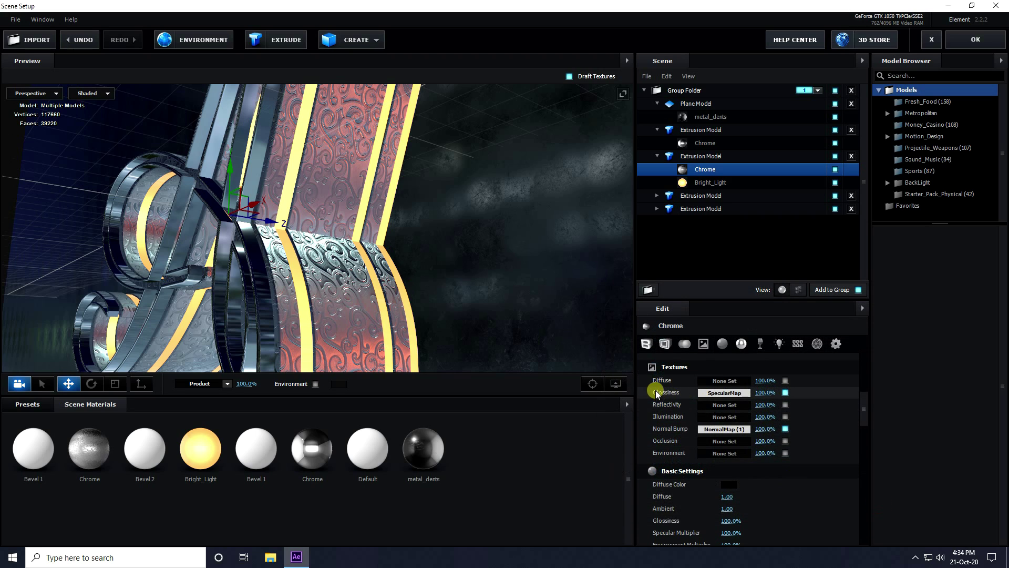
# Reduce the Chrome material's glossiness texture strength to 50% and inspect the ornament on the letter's side.
pyautogui.click(766, 393)
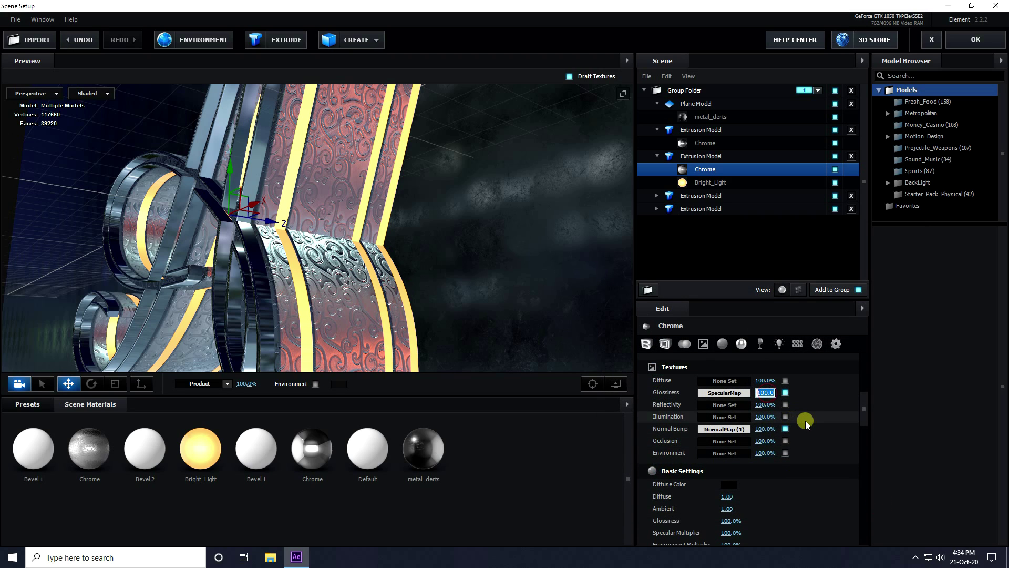
pyautogui.write('50')
pyautogui.press('Return')
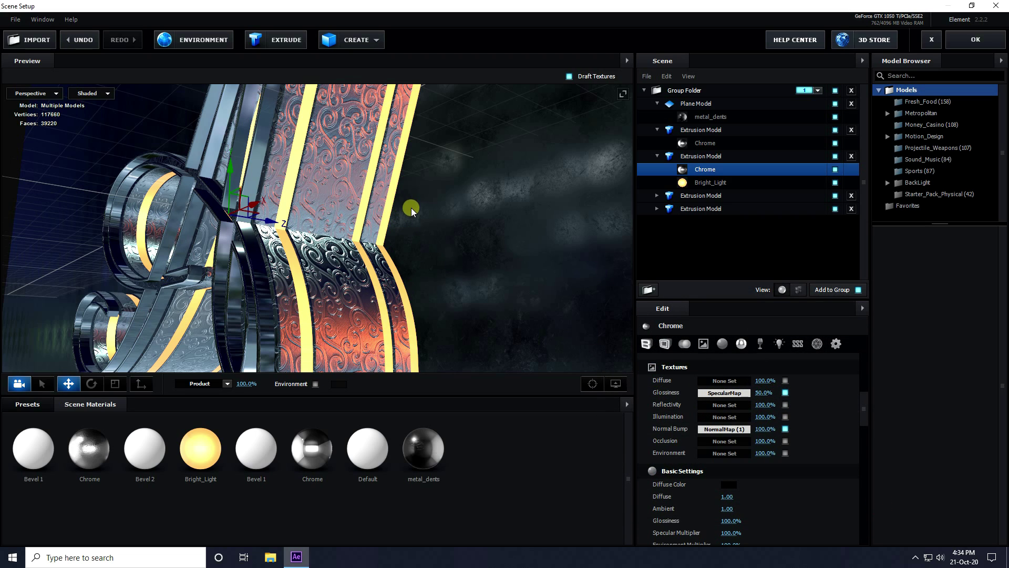
pyautogui.moveTo(421, 240); pyautogui.dragTo(397, 202)
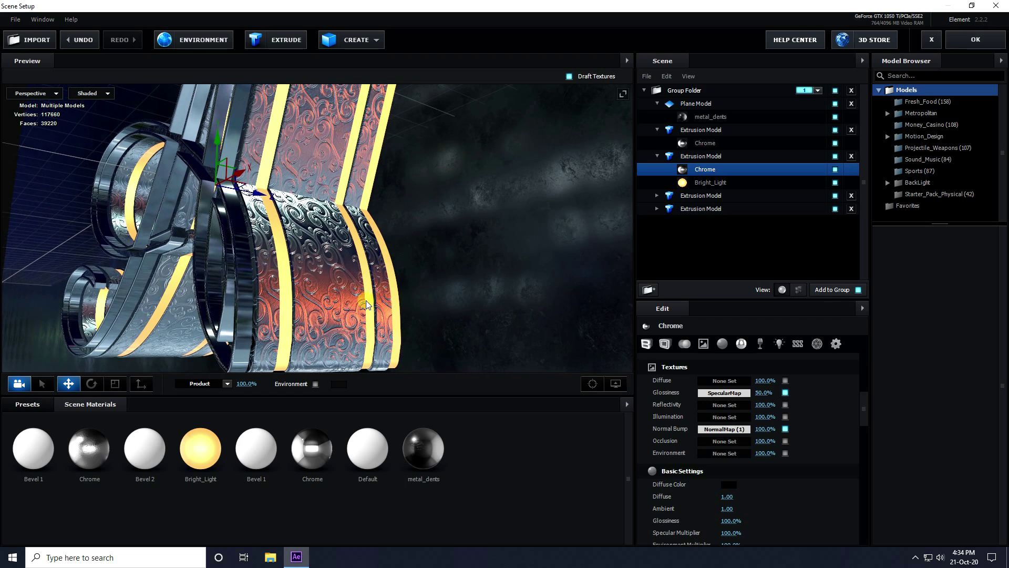
pyautogui.moveTo(367, 305)
pyautogui.mouseDown()
pyautogui.moveTo(345, 296)
pyautogui.moveTo(360, 303)
pyautogui.mouseUp()
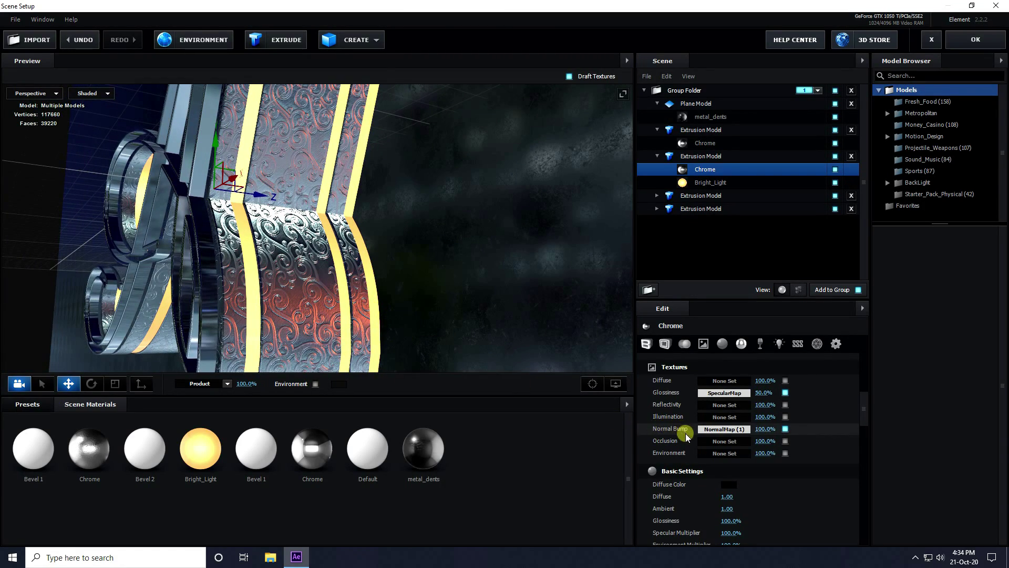
# Load AmbientOcclusionMap as the Chrome material's occlusion texture with a UV repeat of 5.00 in both directions.
pyautogui.click(705, 440)
pyautogui.click(768, 360)
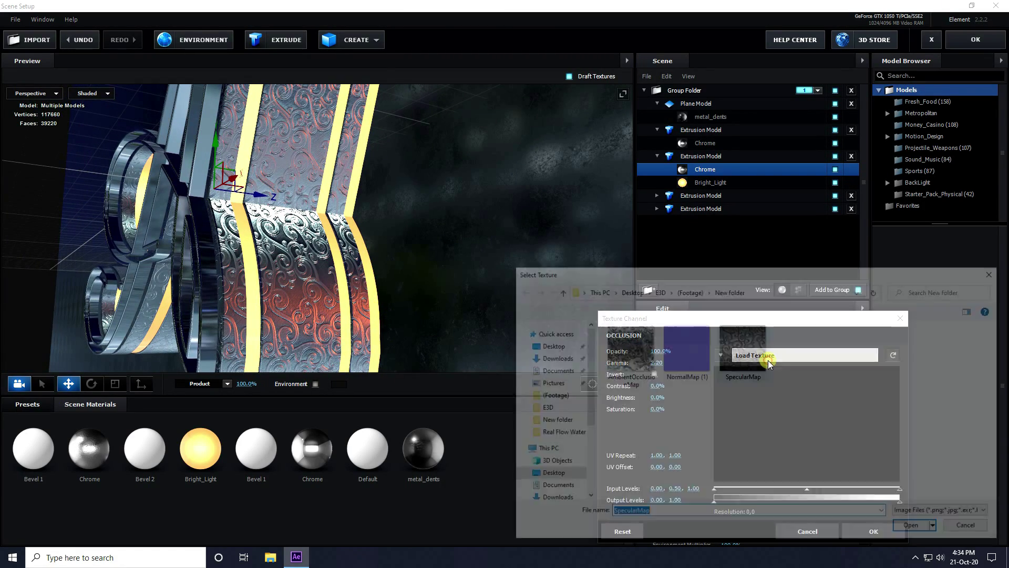
pyautogui.click(625, 351)
pyautogui.click(911, 530)
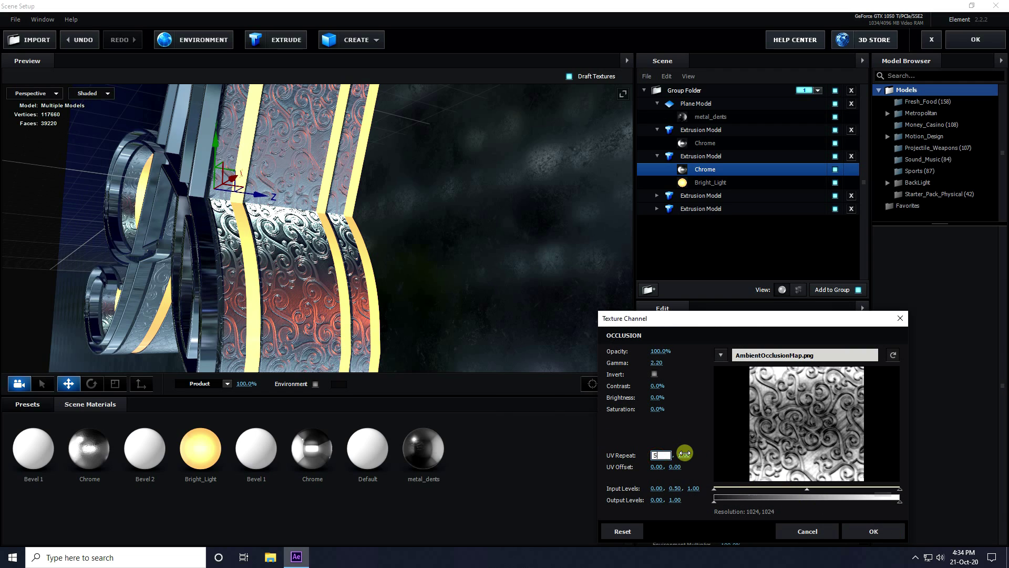
pyautogui.write('5')
pyautogui.press('Return')
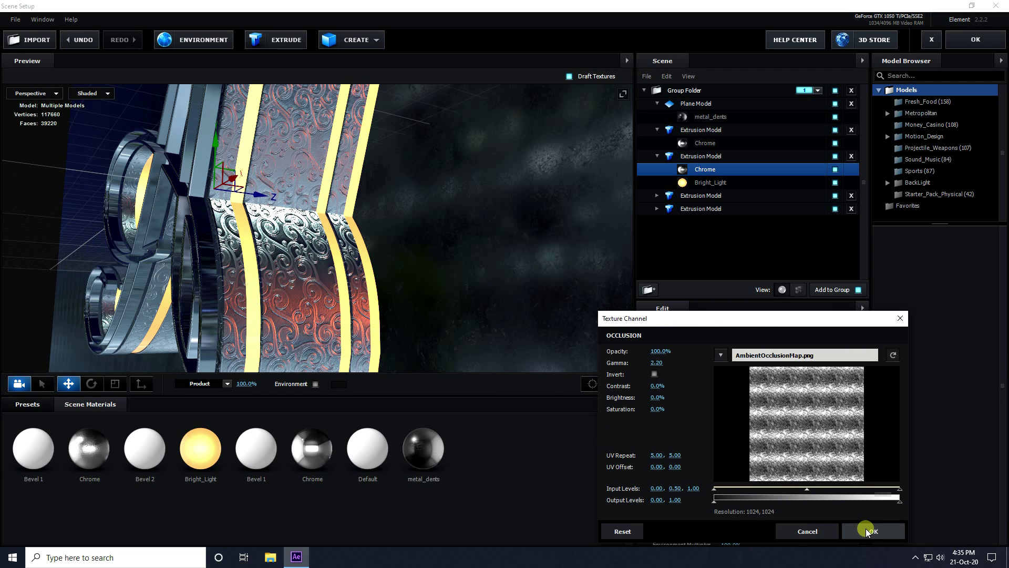
pyautogui.click(867, 530)
pyautogui.moveTo(303, 274); pyautogui.dragTo(375, 268)
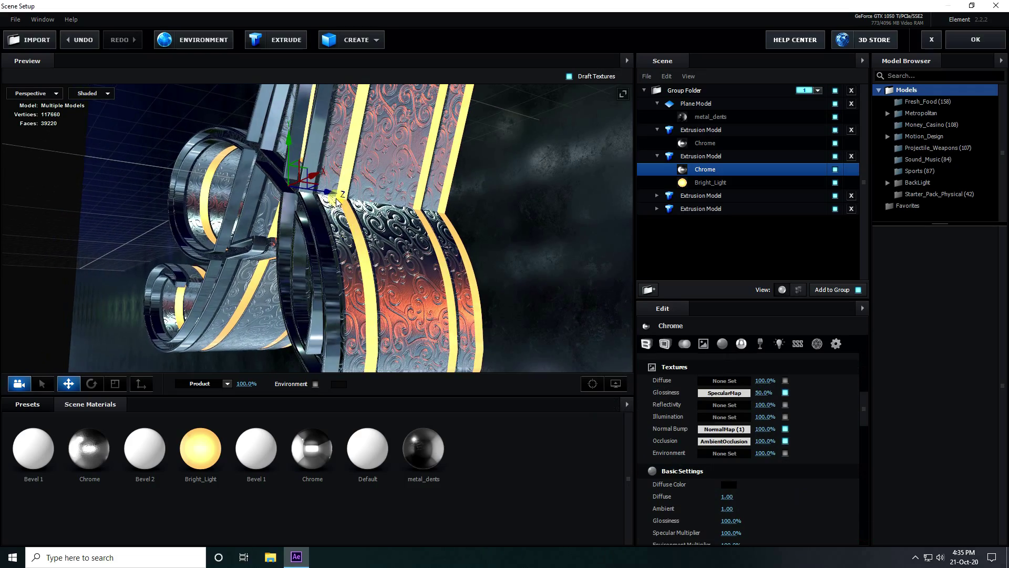
pyautogui.moveTo(337, 198); pyautogui.dragTo(317, 272)
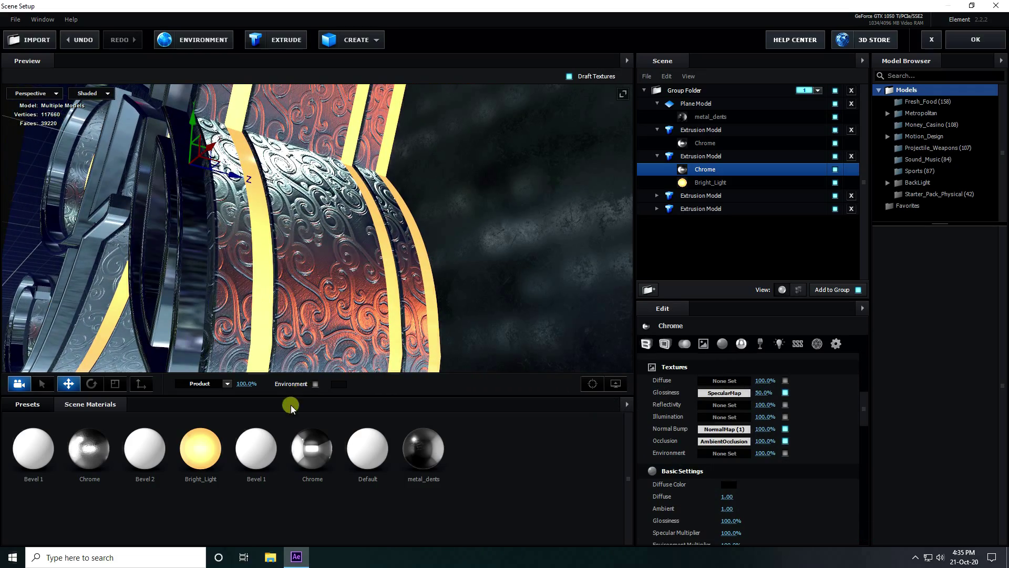
# Compare the textured ornament under the Aqua and Product preview lighting presets, ending on Product.
pyautogui.click(224, 383)
pyautogui.click(221, 303)
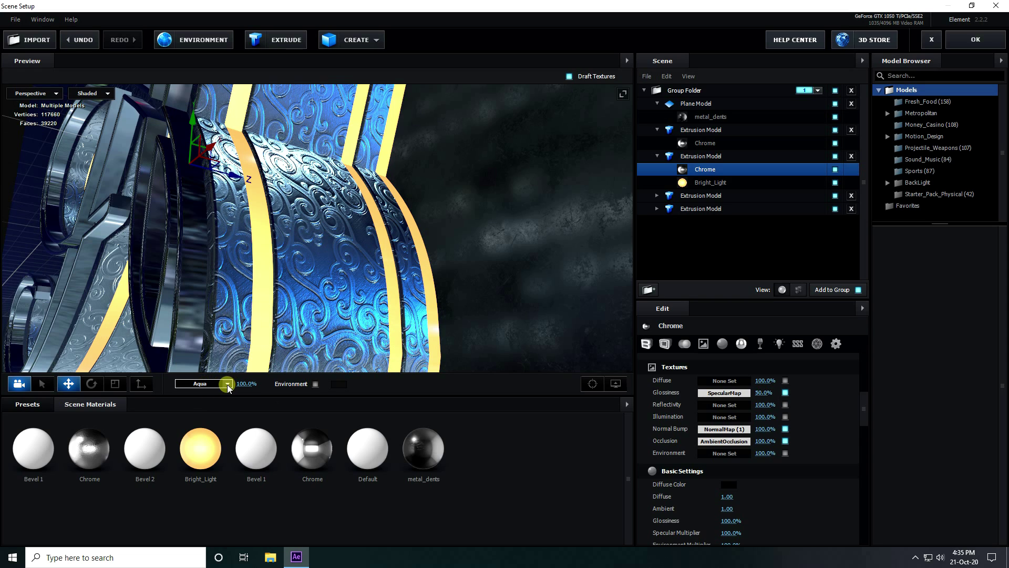
pyautogui.click(228, 385)
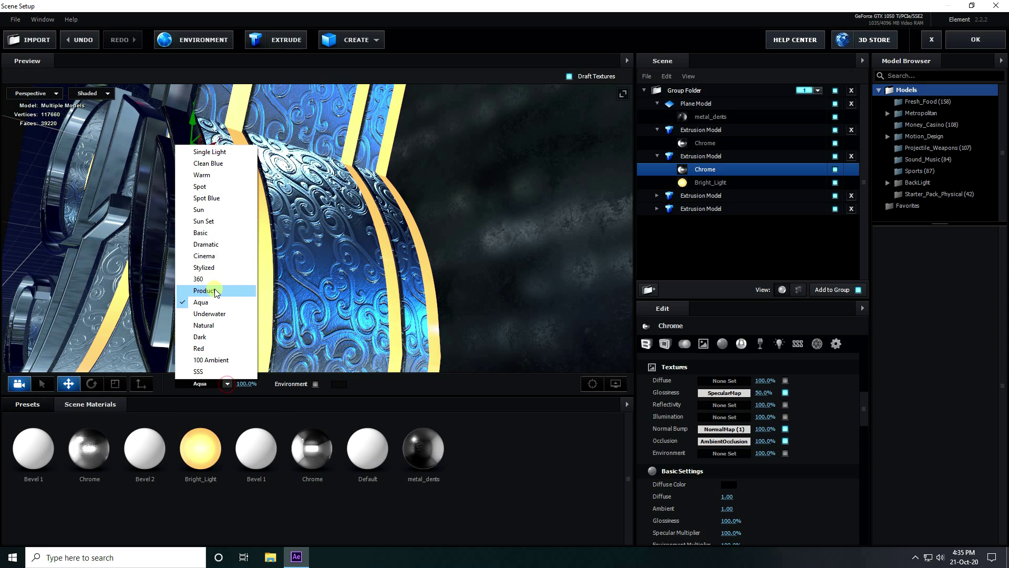
pyautogui.click(230, 293)
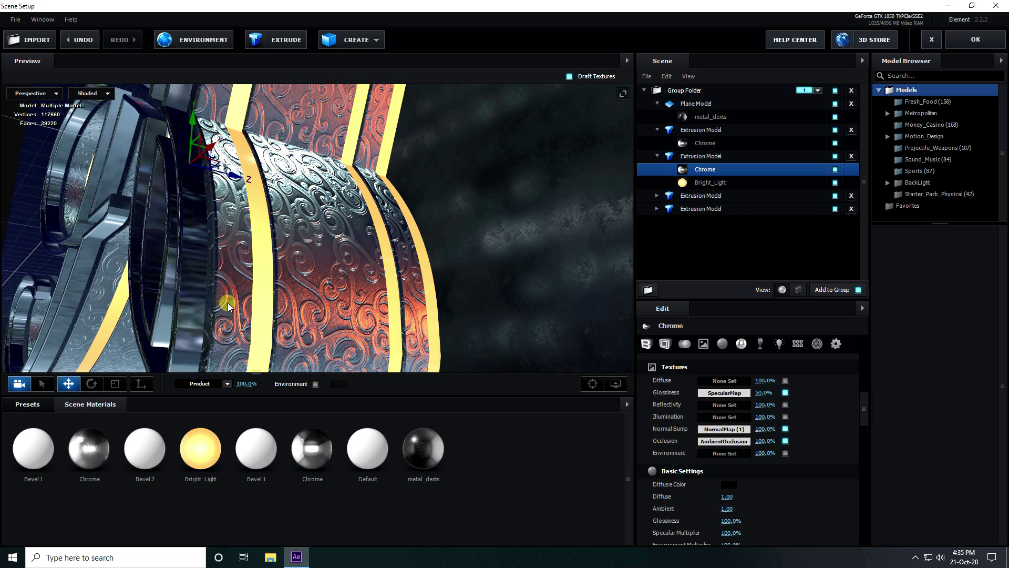
pyautogui.moveTo(225, 304); pyautogui.dragTo(253, 369)
pyautogui.click(230, 387)
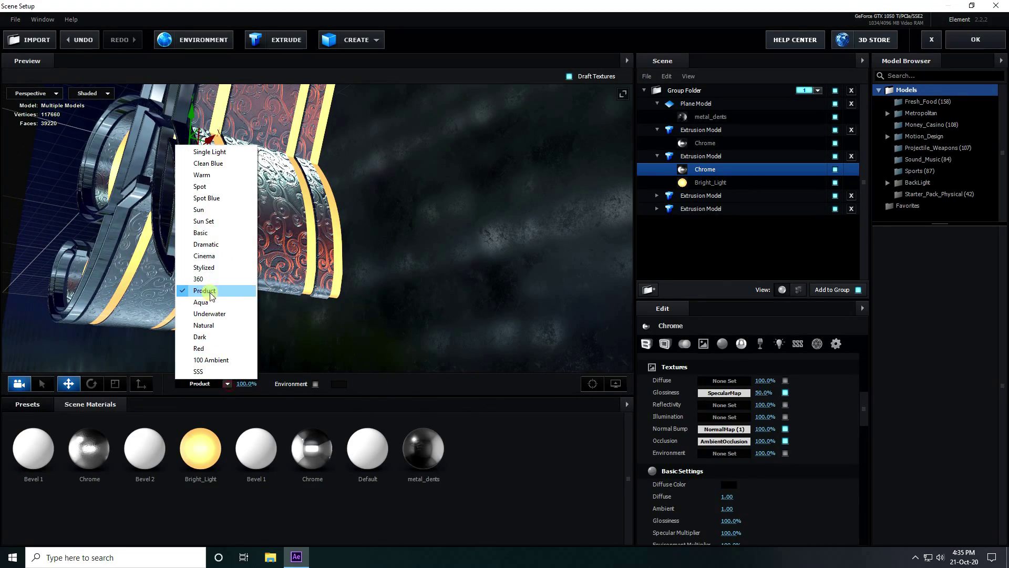
pyautogui.click(218, 303)
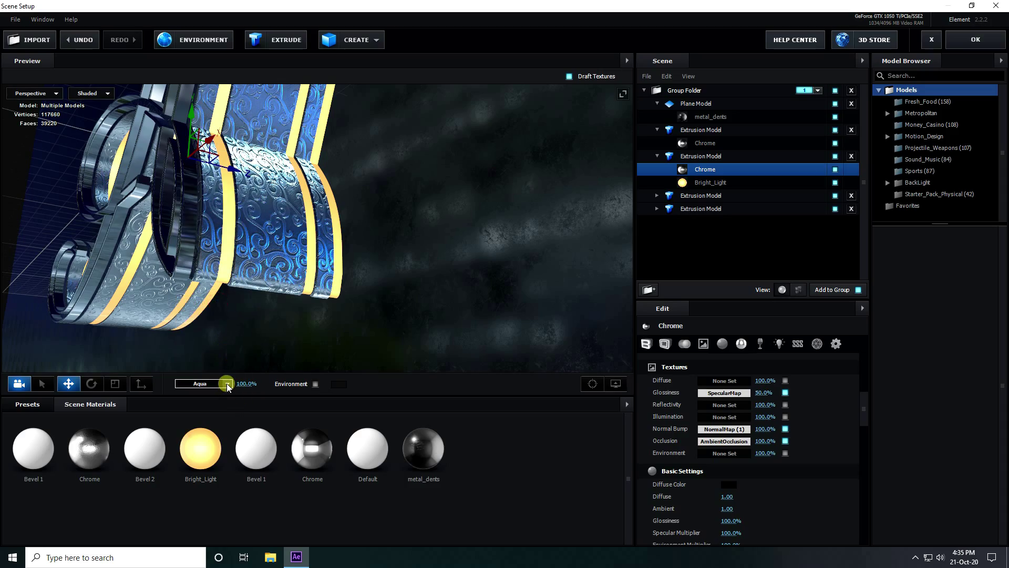
pyautogui.click(226, 384)
pyautogui.click(220, 297)
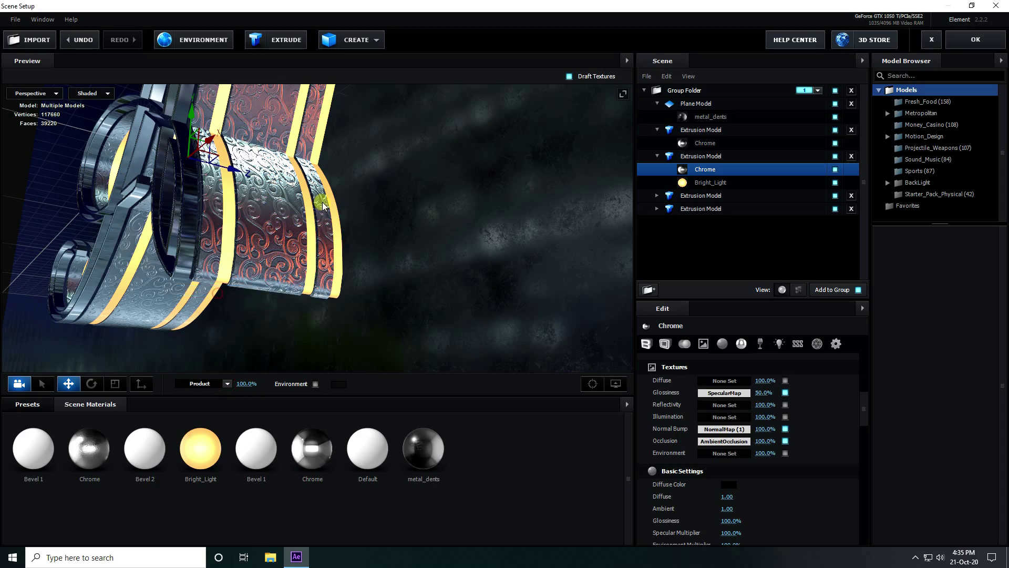
pyautogui.moveTo(220, 297); pyautogui.dragTo(264, 286)
# Set the background Plane Model's reflect mode to Mirror Surface and inspect the letter's reflections up close.
pyautogui.click(690, 104)
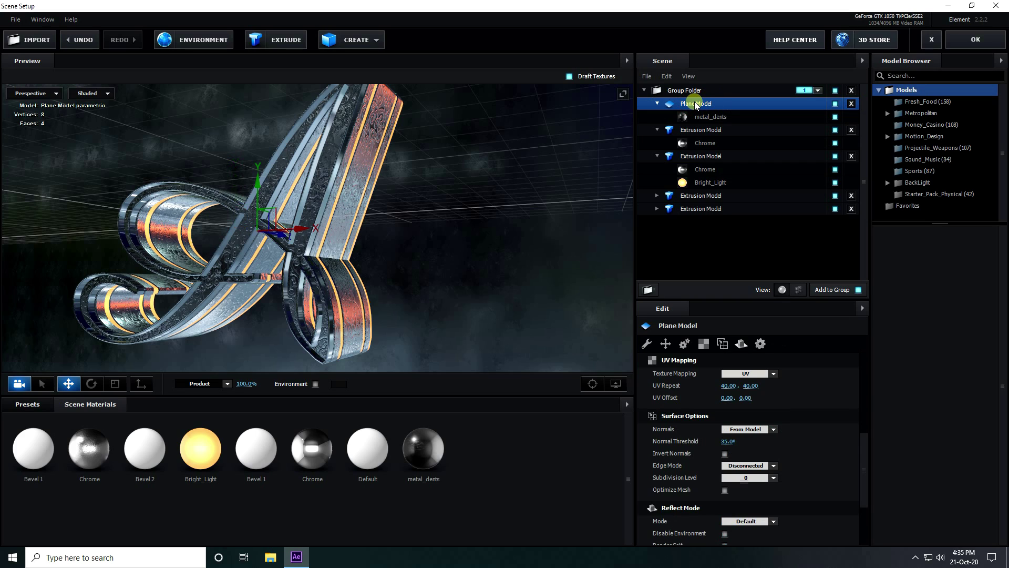
pyautogui.rightClick(692, 104)
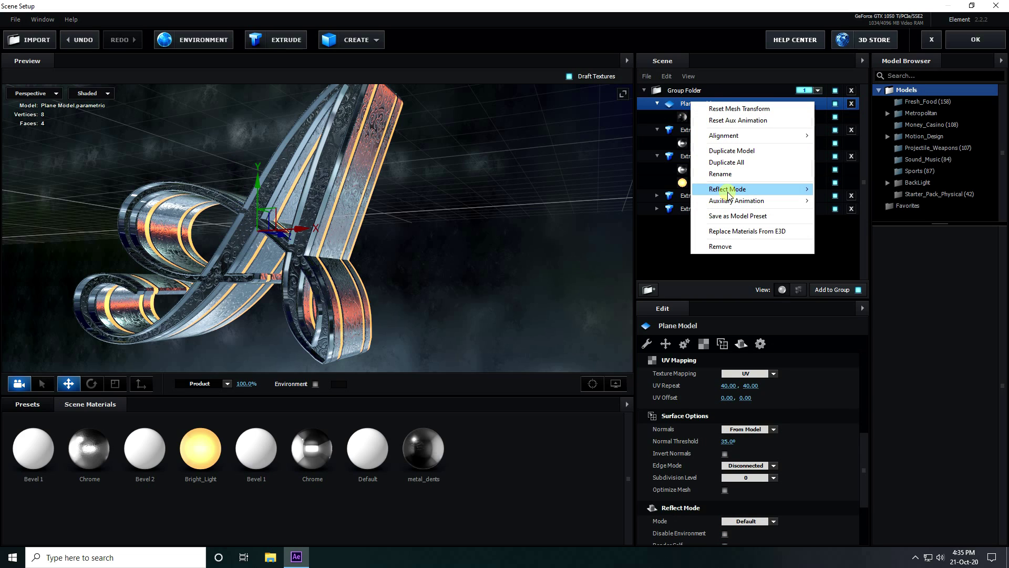
pyautogui.moveTo(727, 192)
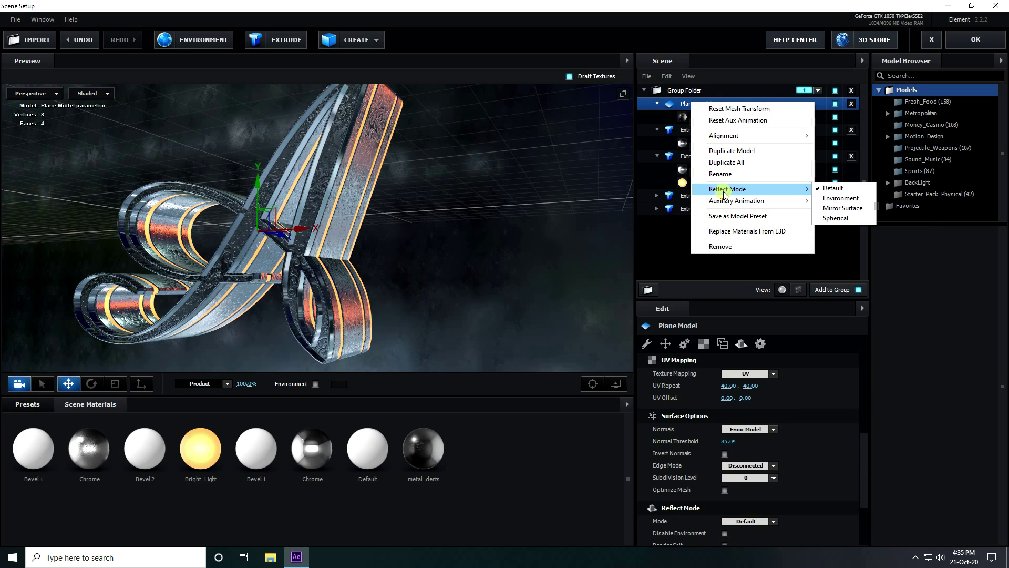
pyautogui.click(843, 208)
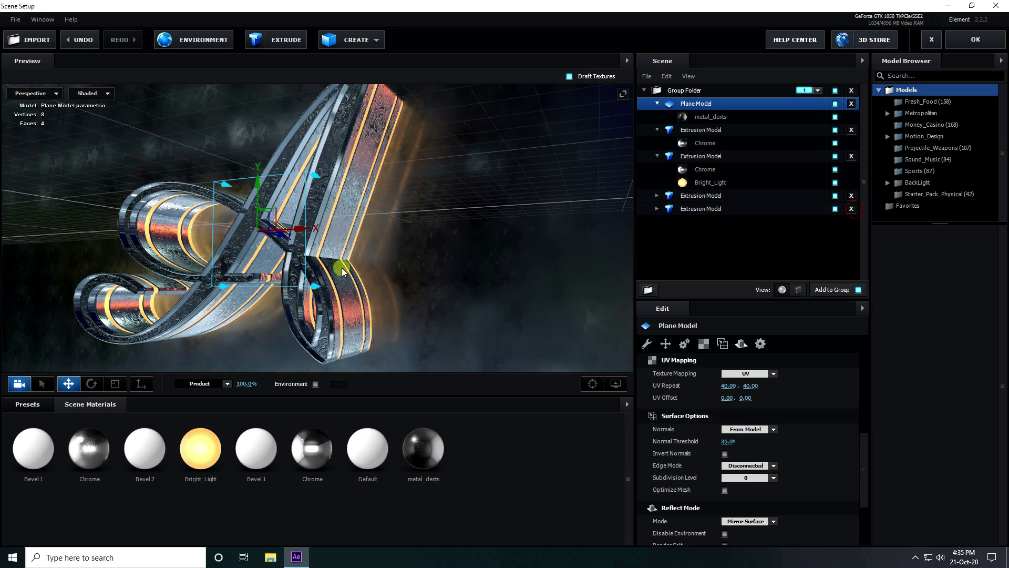
pyautogui.scroll(5, 383, 279)
pyautogui.moveTo(340, 262)
pyautogui.mouseDown()
pyautogui.moveTo(314, 280)
pyautogui.moveTo(419, 289)
pyautogui.moveTo(376, 277)
pyautogui.moveTo(317, 287)
pyautogui.mouseUp()
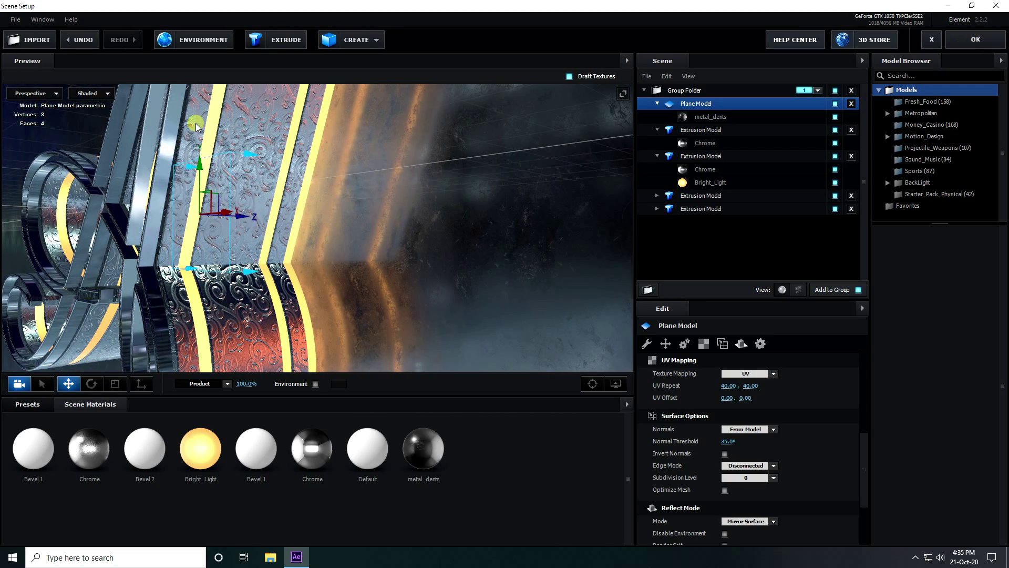
# Apply the Element scene and add a two-node camera with the 28mm preset to Comp 1.
pyautogui.click(965, 40)
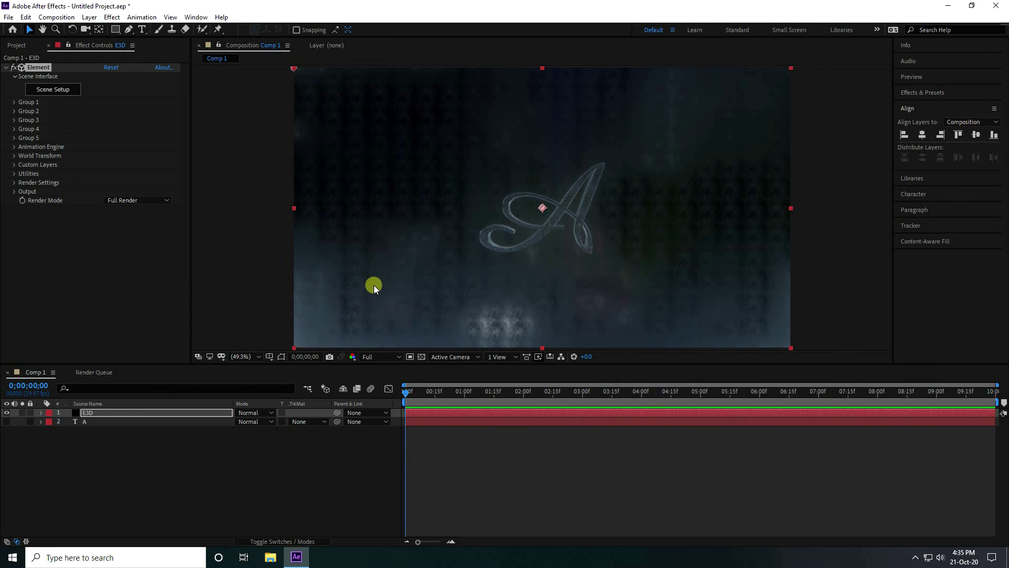
pyautogui.rightClick(140, 482)
pyautogui.moveTo(163, 369)
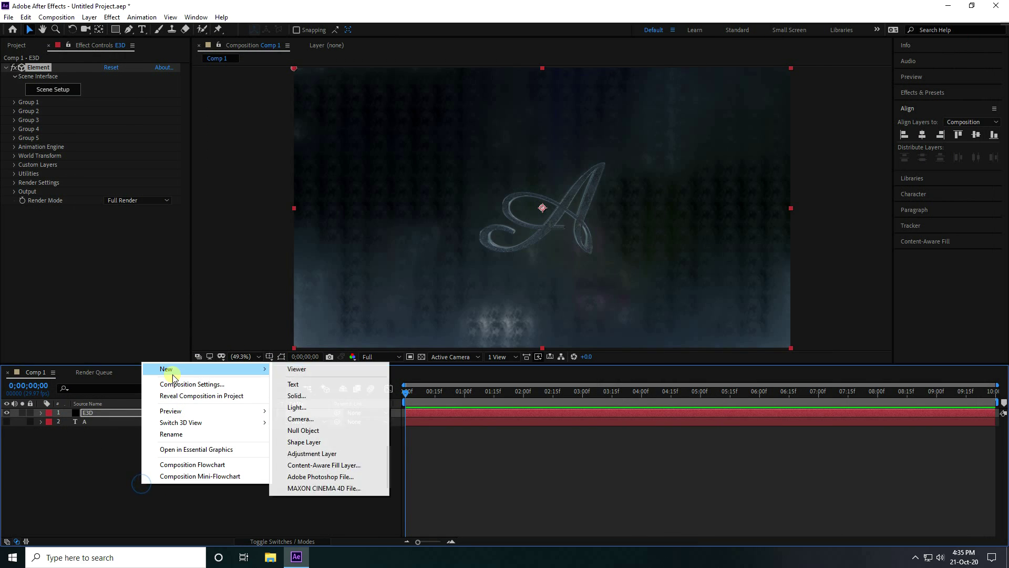
pyautogui.click(300, 419)
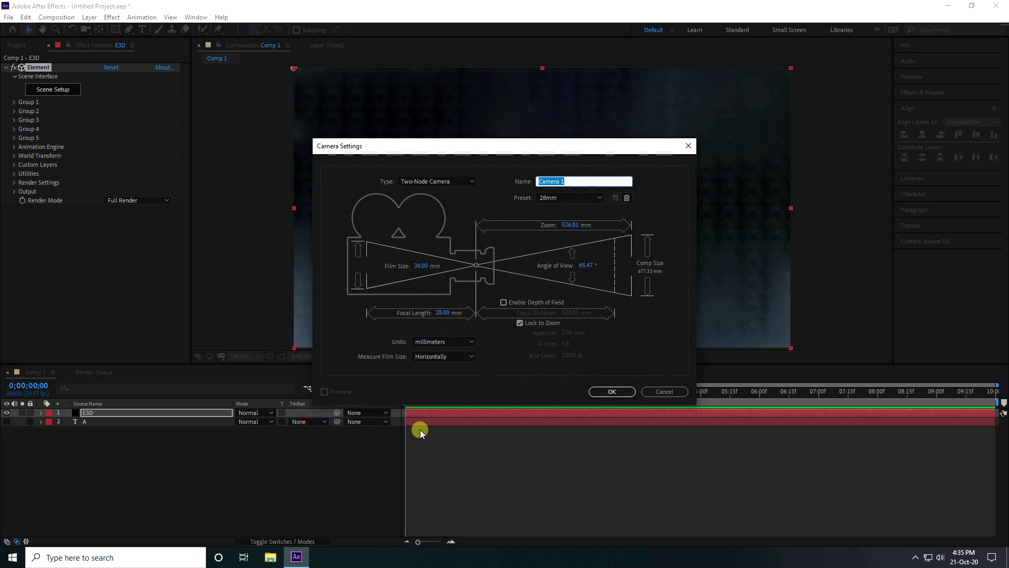
pyautogui.click(544, 199)
pyautogui.click(557, 257)
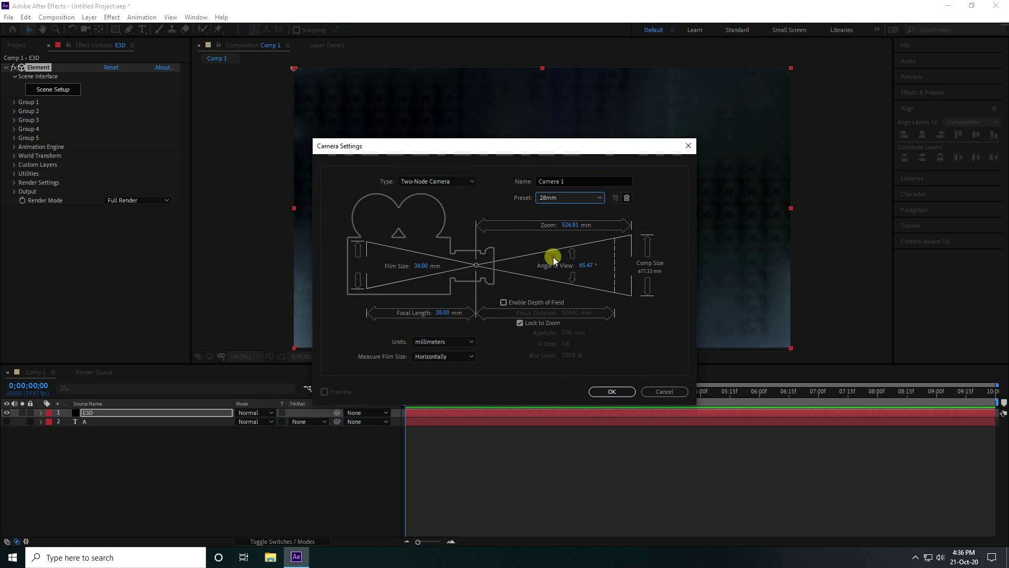
pyautogui.click(612, 392)
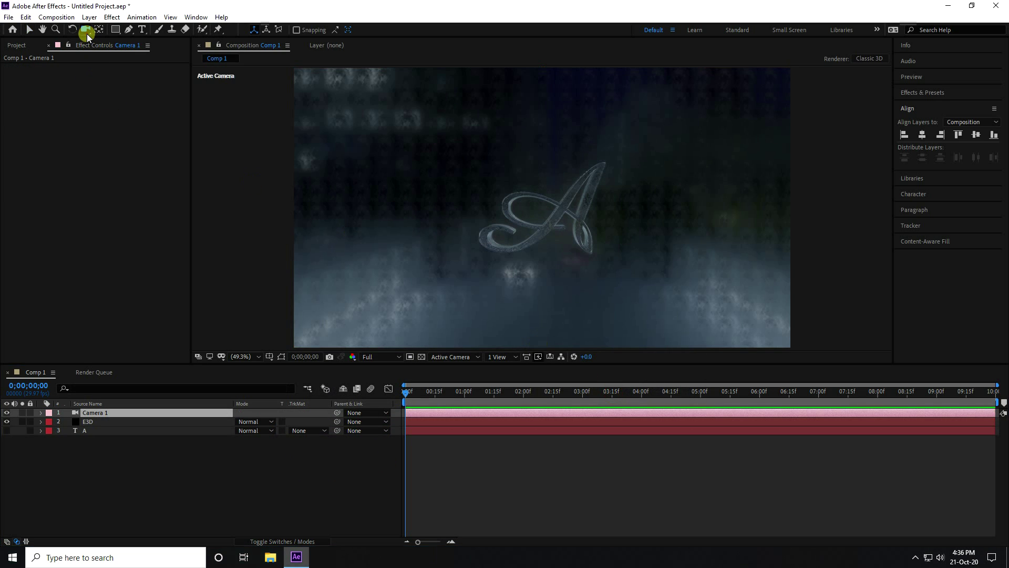
# Reframe Camera 1 to a tilted close-up of the letter's curved stroke, with its glowing bands reflected in the background plane.
pyautogui.moveTo(86, 29); pyautogui.dragTo(140, 63)
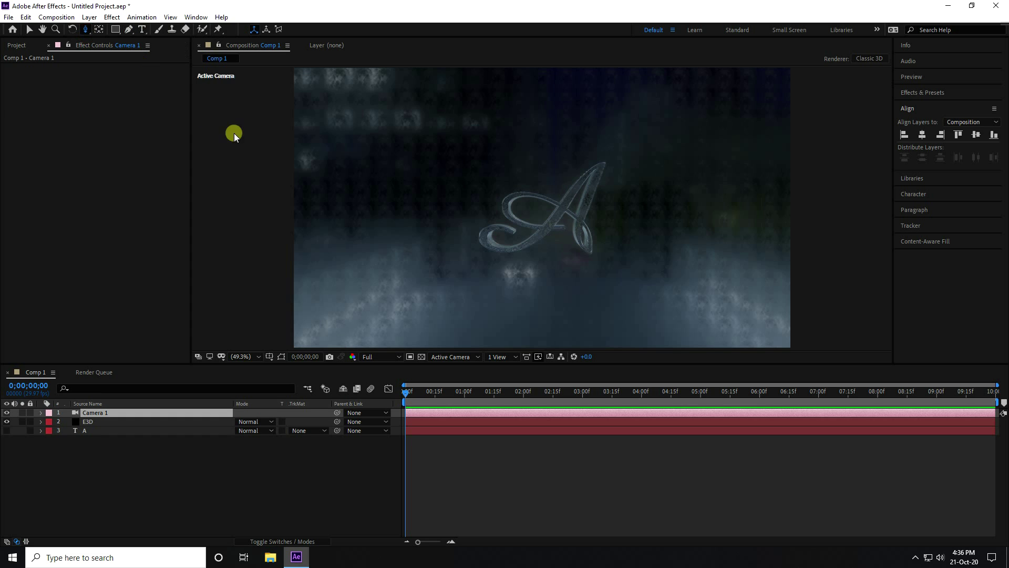
pyautogui.moveTo(552, 237); pyautogui.dragTo(47, 115)
pyautogui.moveTo(86, 29); pyautogui.dragTo(126, 46)
pyautogui.moveTo(450, 166); pyautogui.dragTo(485, 181)
pyautogui.moveTo(86, 29); pyautogui.dragTo(139, 51)
pyautogui.moveTo(424, 221); pyautogui.dragTo(547, 243)
pyautogui.moveTo(85, 29); pyautogui.dragTo(105, 39)
pyautogui.moveTo(563, 230); pyautogui.dragTo(523, 335)
pyautogui.moveTo(557, 268); pyautogui.dragTo(553, 289)
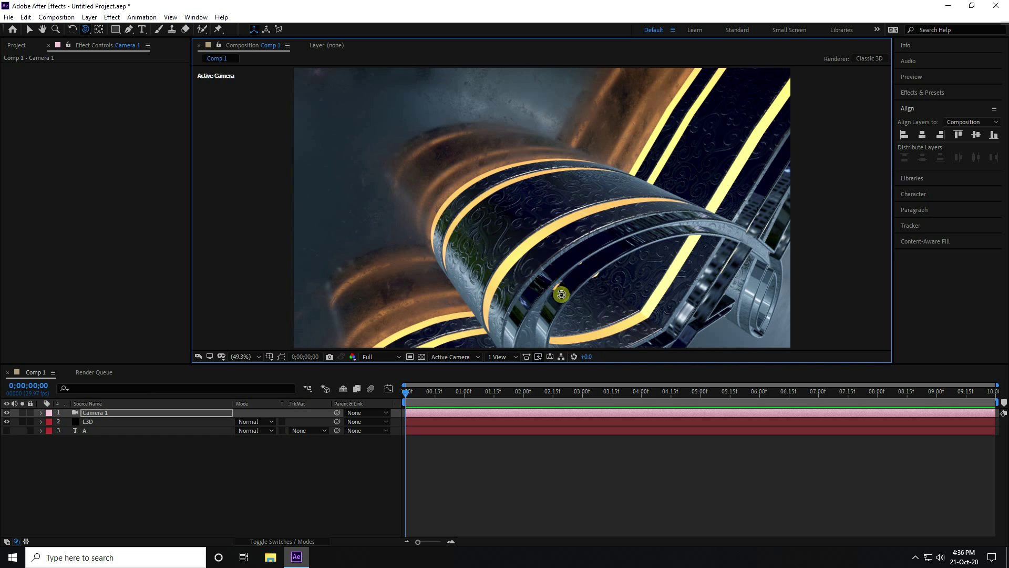
# Add an adjustment layer above the camera and apply the Stylize Glow effect to it.
pyautogui.rightClick(140, 476)
pyautogui.moveTo(177, 366)
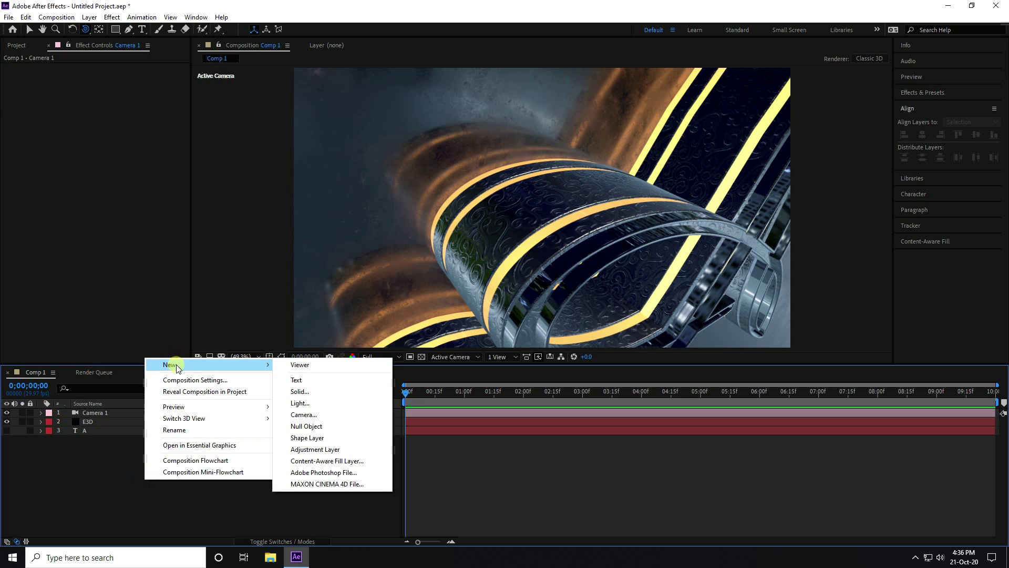
pyautogui.click(341, 451)
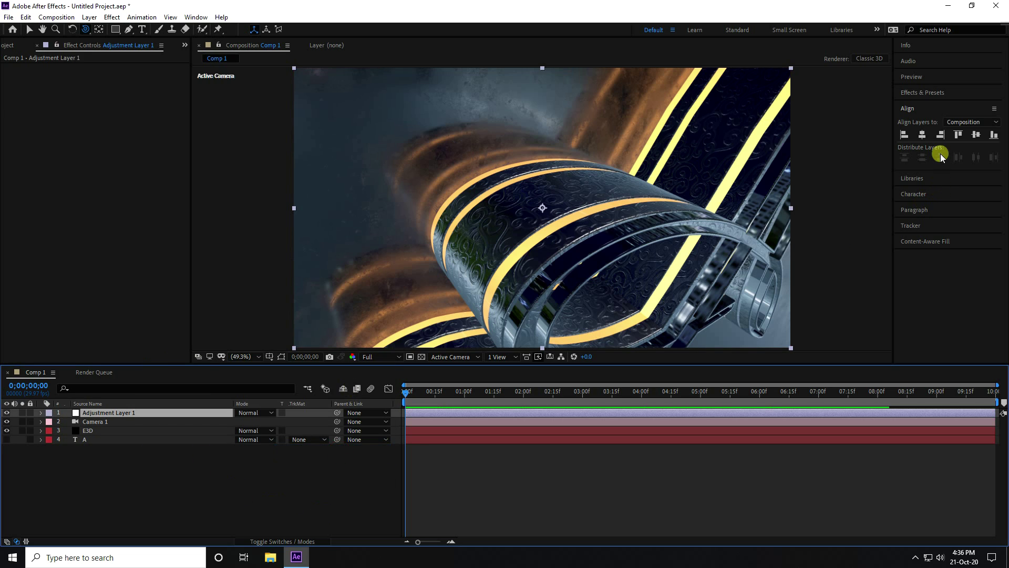
pyautogui.click(917, 93)
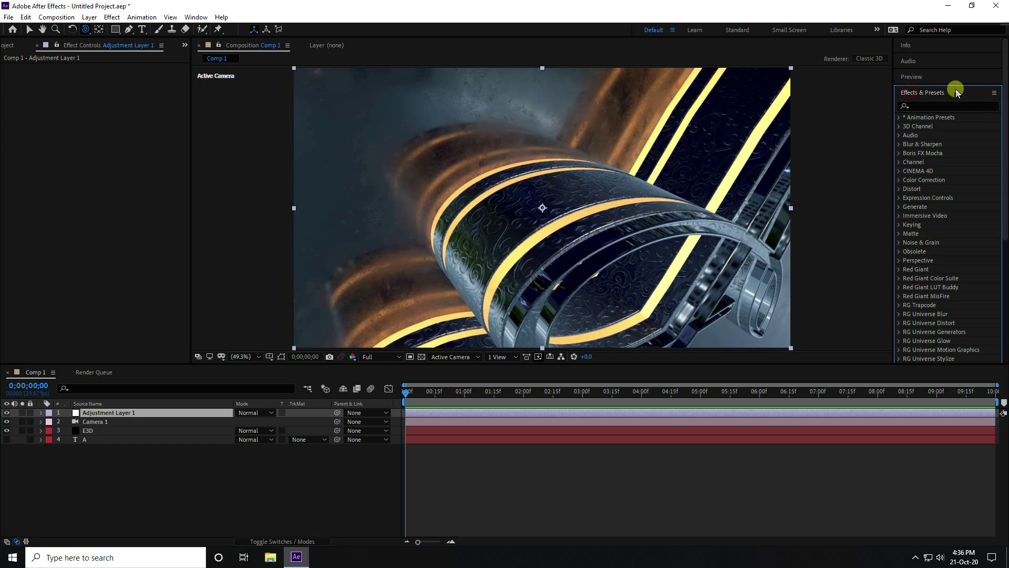
pyautogui.click(938, 107)
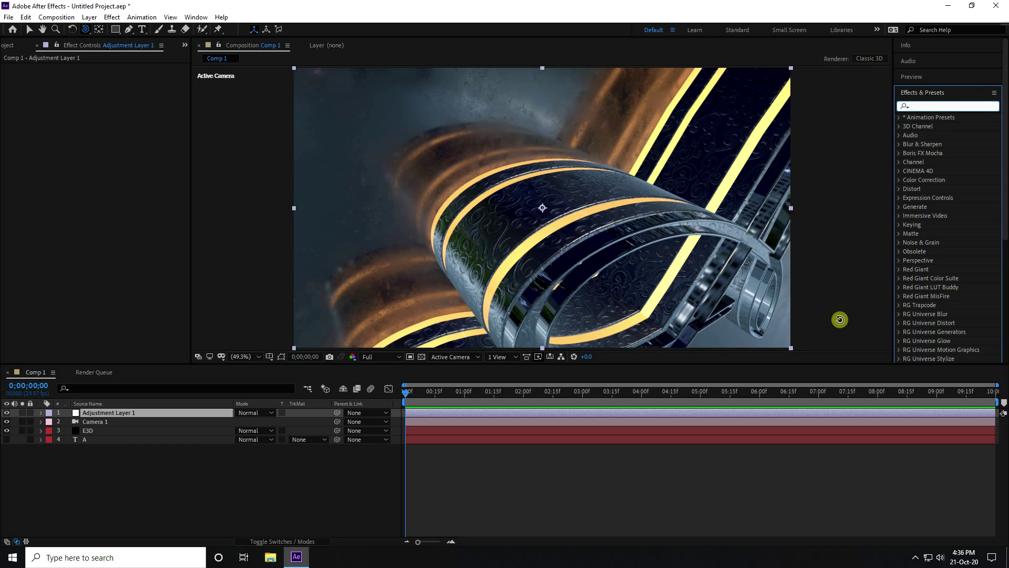
pyautogui.write('glow')
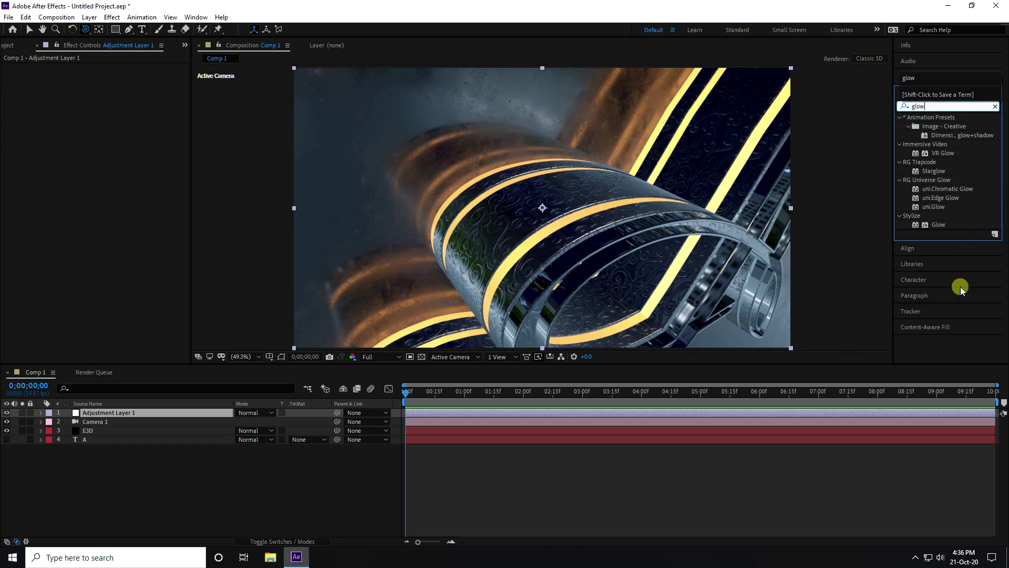
pyautogui.moveTo(937, 225); pyautogui.dragTo(135, 412)
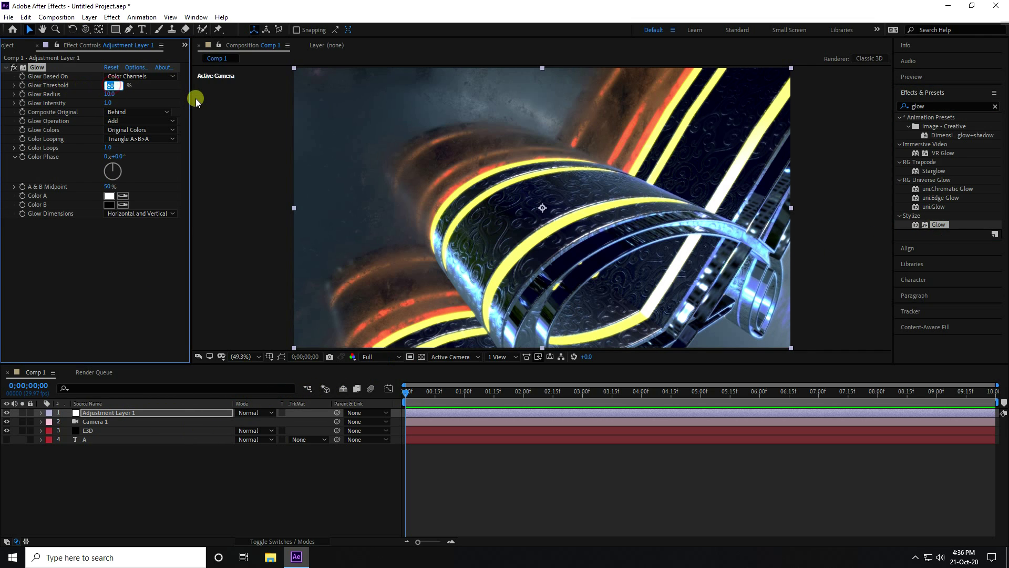
# Set the adjustment layer's Glow Threshold to 85% and Glow Radius to 200.
pyautogui.write('80')
pyautogui.press('Return')
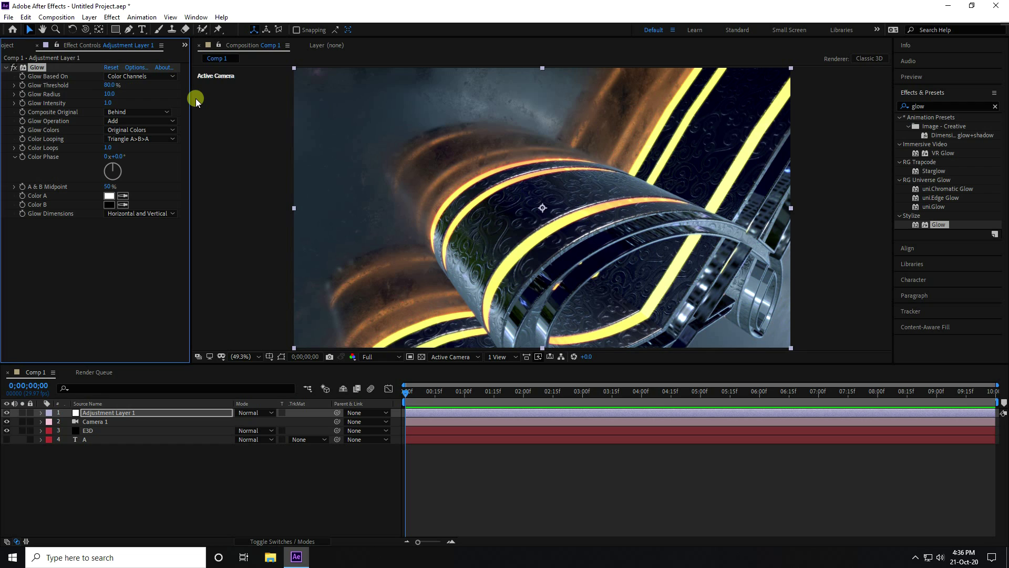
pyautogui.click(120, 85)
pyautogui.write('85')
pyautogui.press('Return')
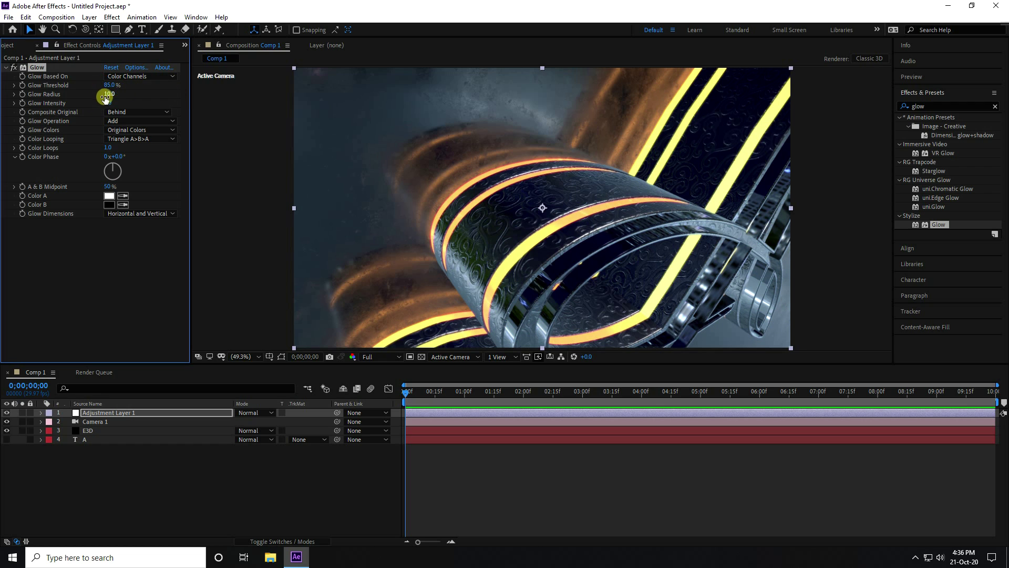
pyautogui.moveTo(106, 97); pyautogui.dragTo(212, 130)
pyautogui.click(106, 94)
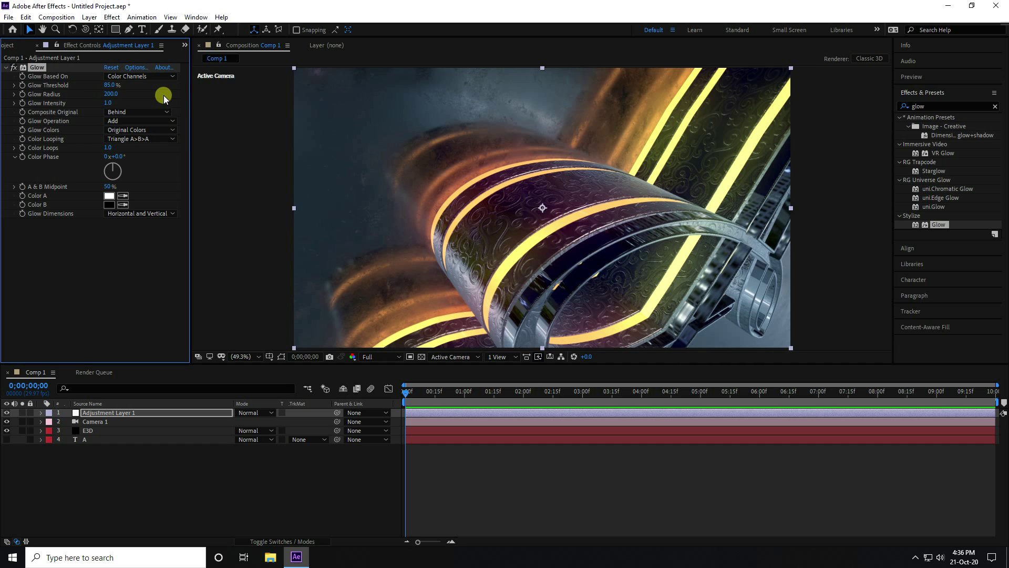
# Try a Glow Intensity of 1.5 on the adjustment layer, then settle on 1.2.
pyautogui.click(108, 104)
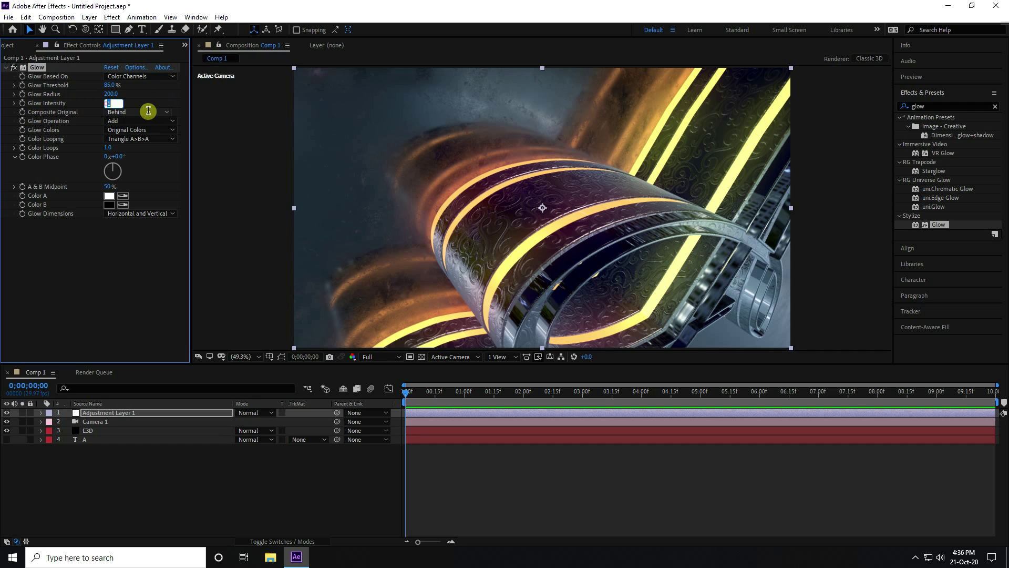
pyautogui.write('1.5')
pyautogui.press('Return')
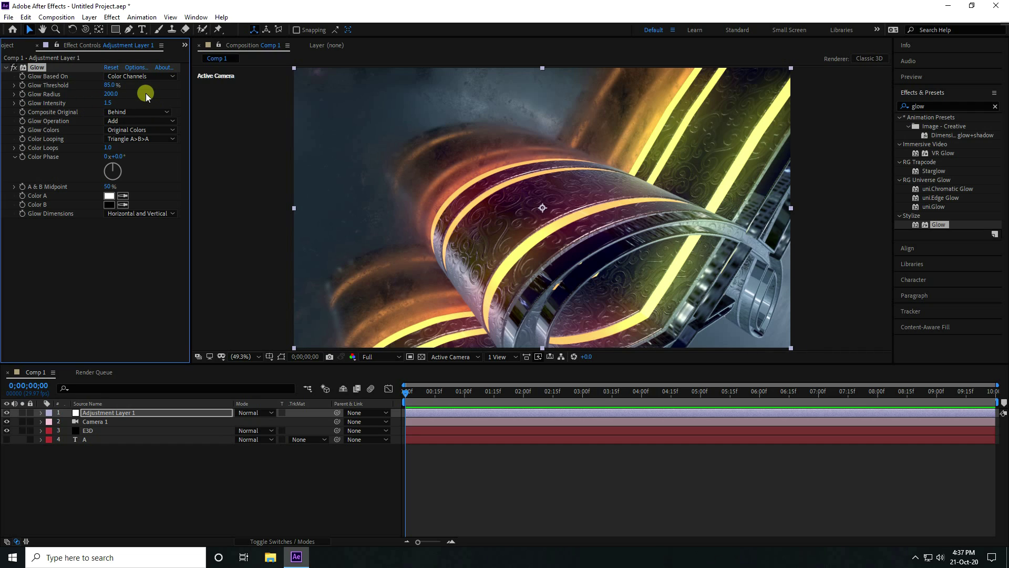
pyautogui.click(108, 103)
pyautogui.press('Return')
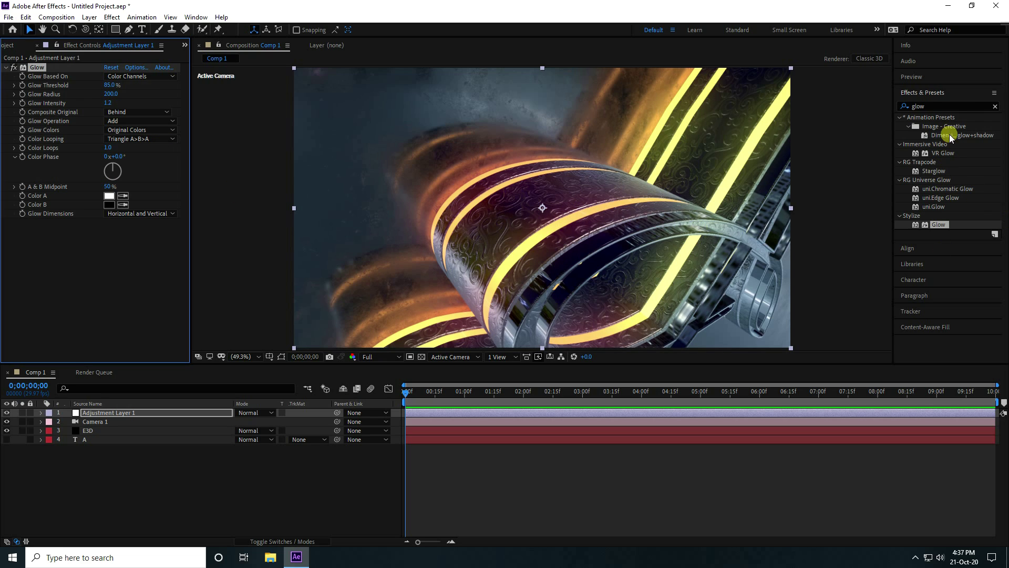
# Apply the Curves effect to the adjustment layer and shape its RGB curve into an S, raising highlights and lowering shadows.
pyautogui.click(941, 108)
pyautogui.write('c')
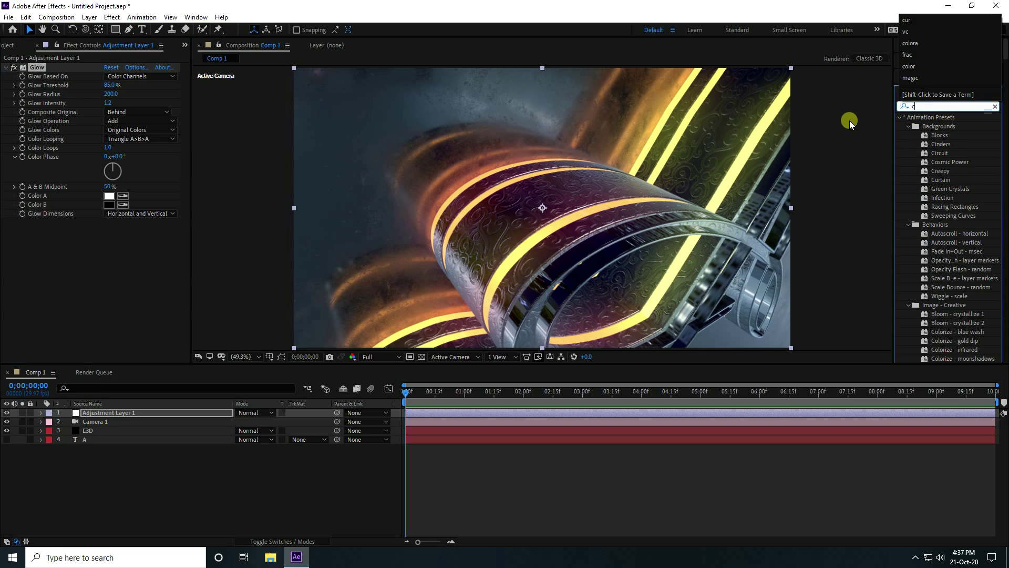
pyautogui.write('ur')
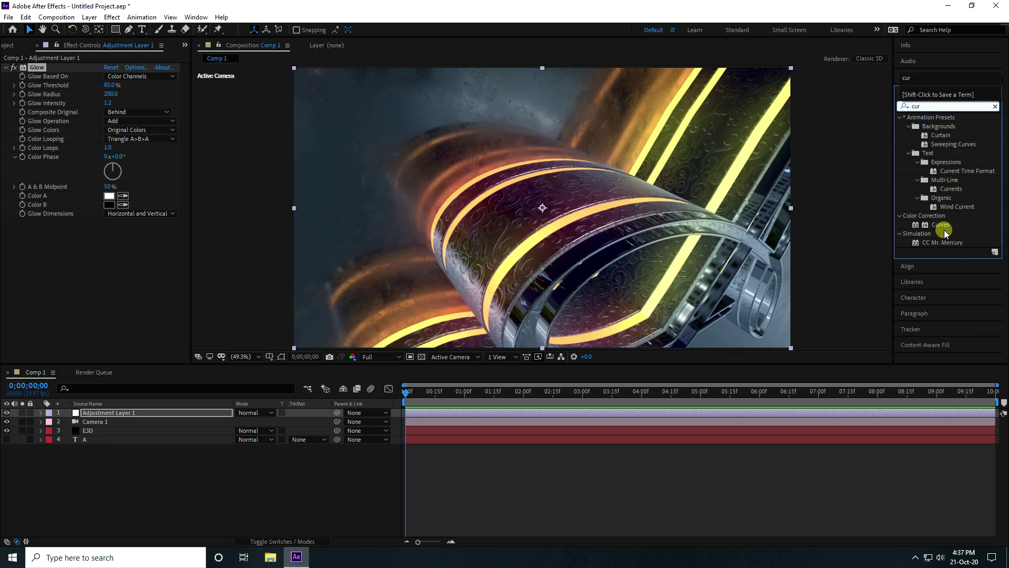
pyautogui.click(942, 226)
pyautogui.moveTo(945, 228); pyautogui.dragTo(108, 415)
pyautogui.moveTo(118, 233); pyautogui.dragTo(112, 222)
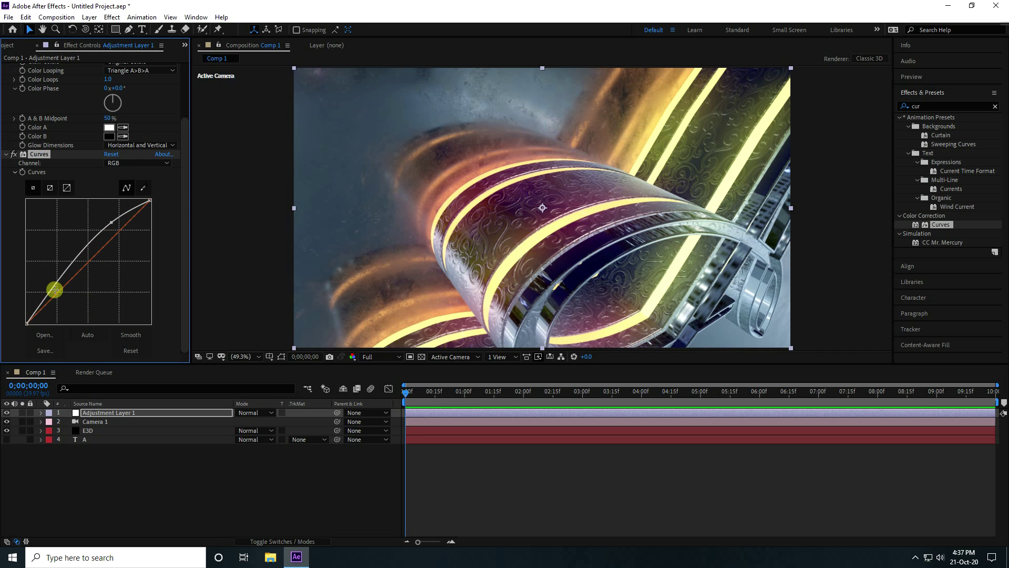
pyautogui.moveTo(55, 289); pyautogui.dragTo(61, 296)
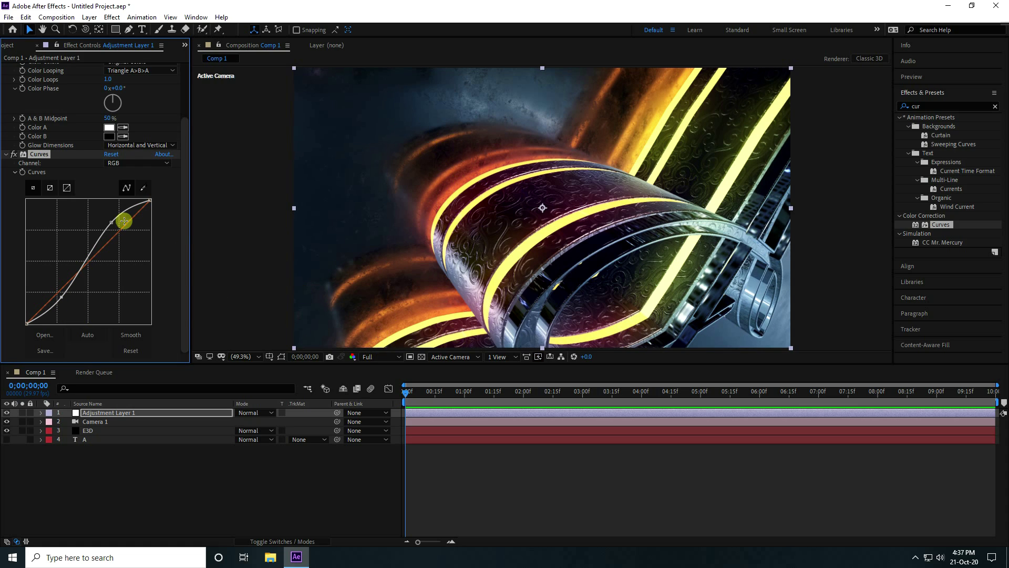
# Enable ambient occlusion in the E3D layer's Element render settings and set the SSAO Intensity to 6.0.
pyautogui.click(88, 431)
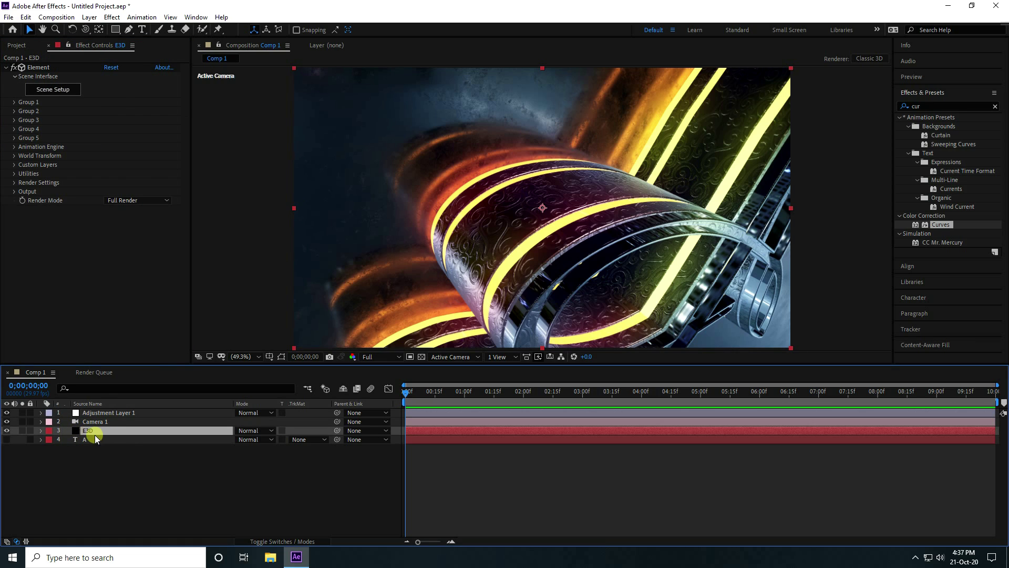
pyautogui.click(14, 183)
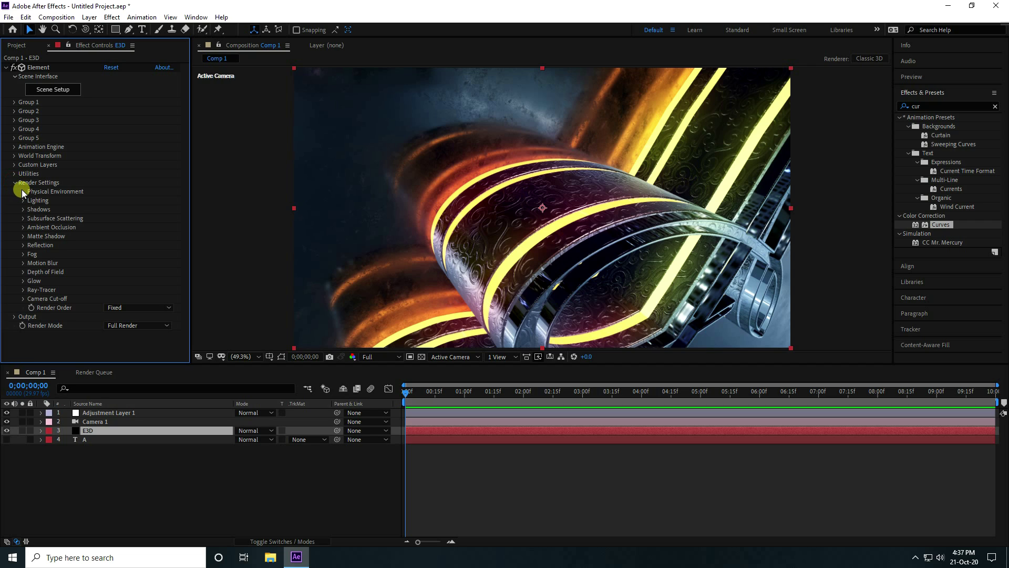
pyautogui.click(23, 227)
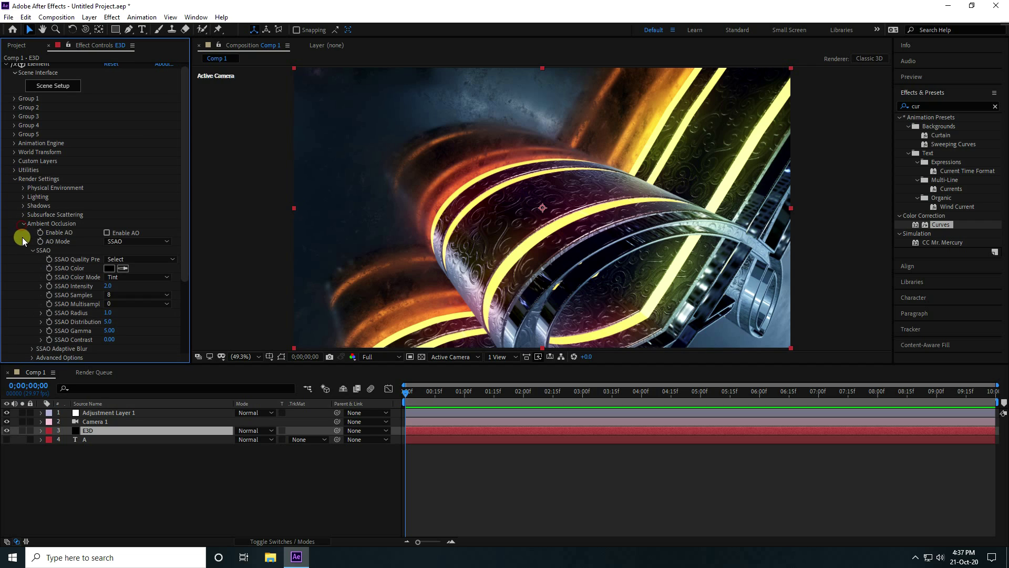
pyautogui.click(105, 233)
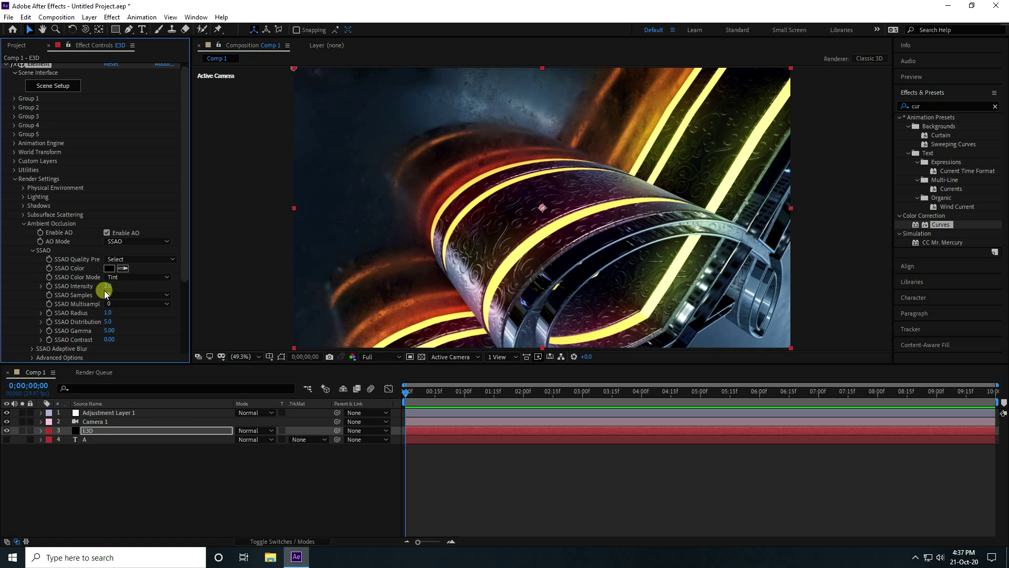
pyautogui.write('5')
pyautogui.press('Return')
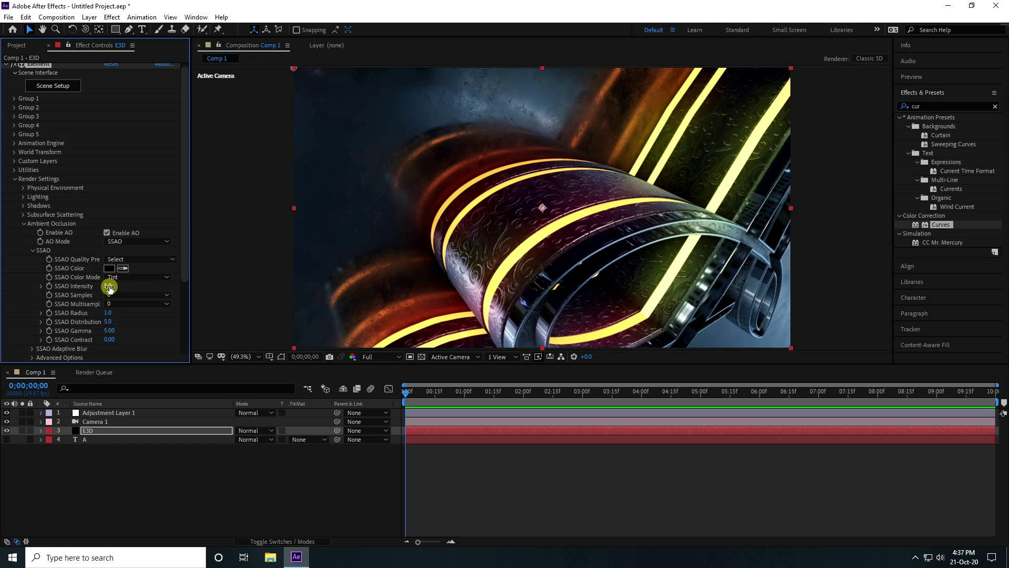
pyautogui.press('Return')
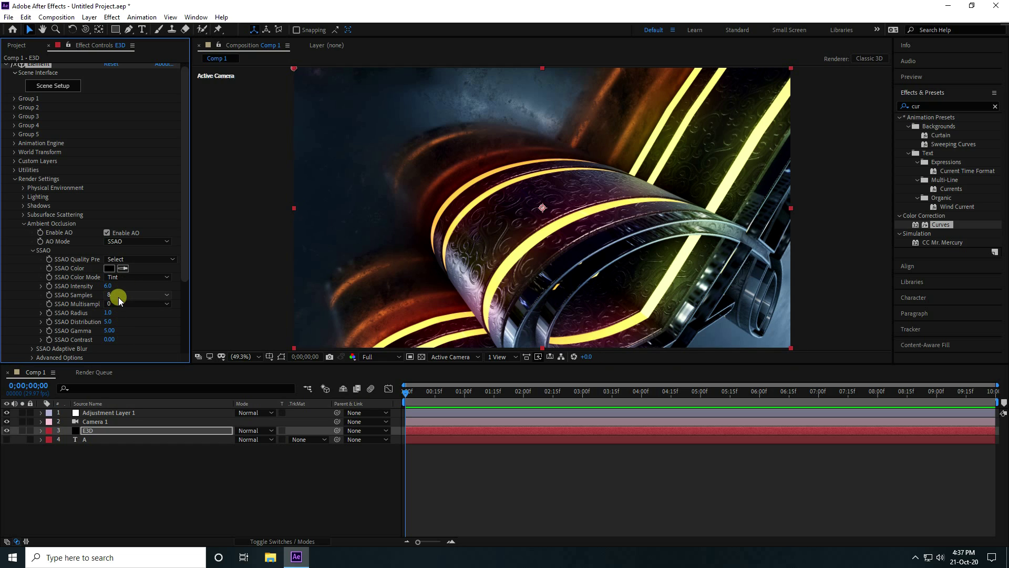
# Set the E3D layer's SSAO Samples to 32.
pyautogui.click(118, 296)
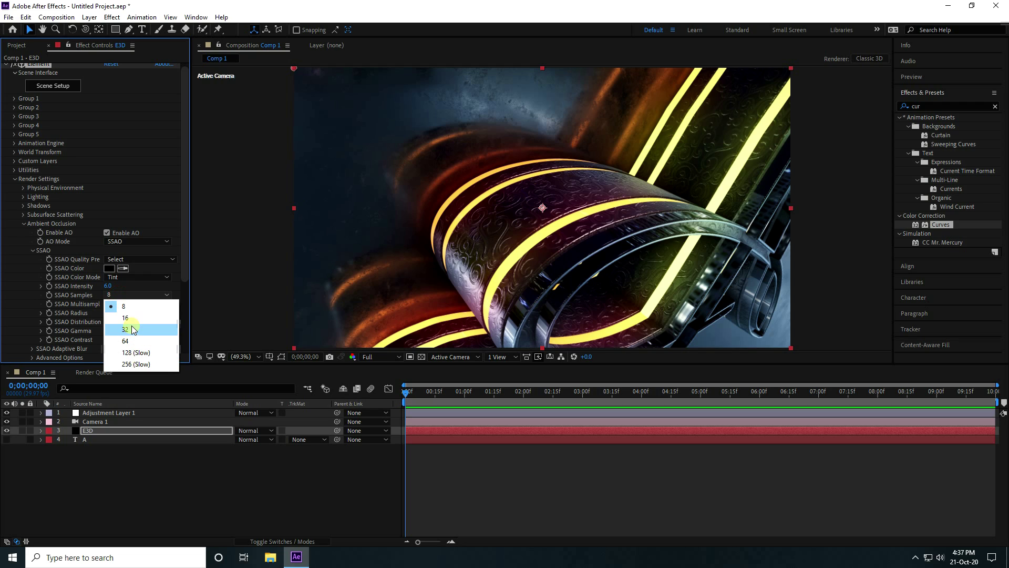
pyautogui.click(133, 330)
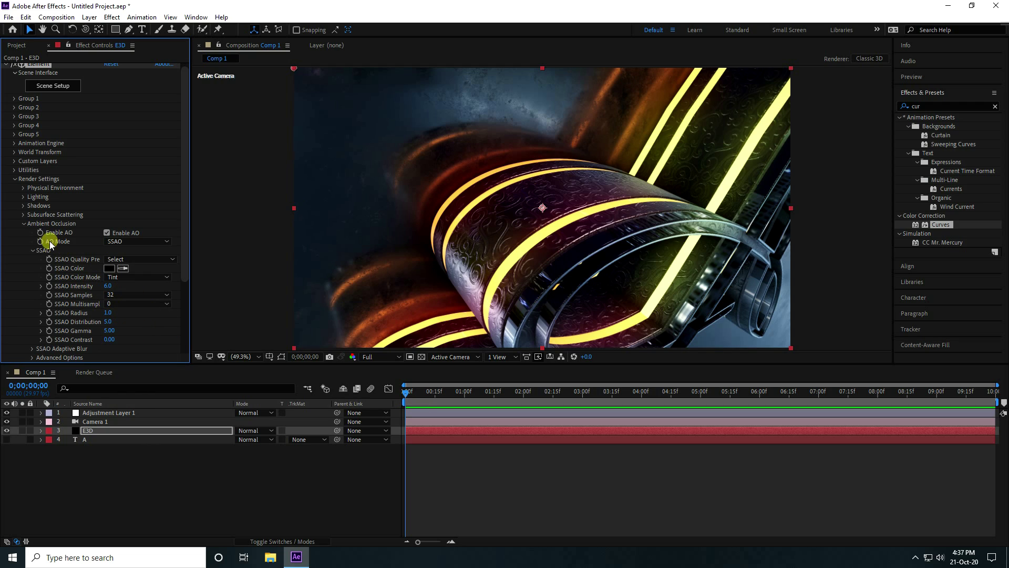
pyautogui.click(24, 223)
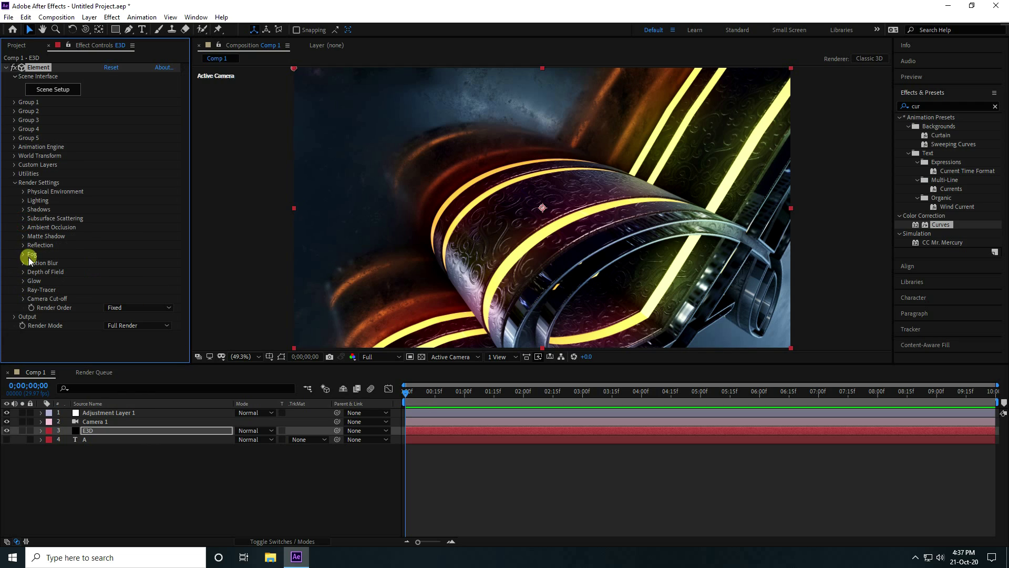
# Compare the Product, Aqua and None options for Element's Add Lighting on the E3D layer, ending on Product.
pyautogui.click(23, 200)
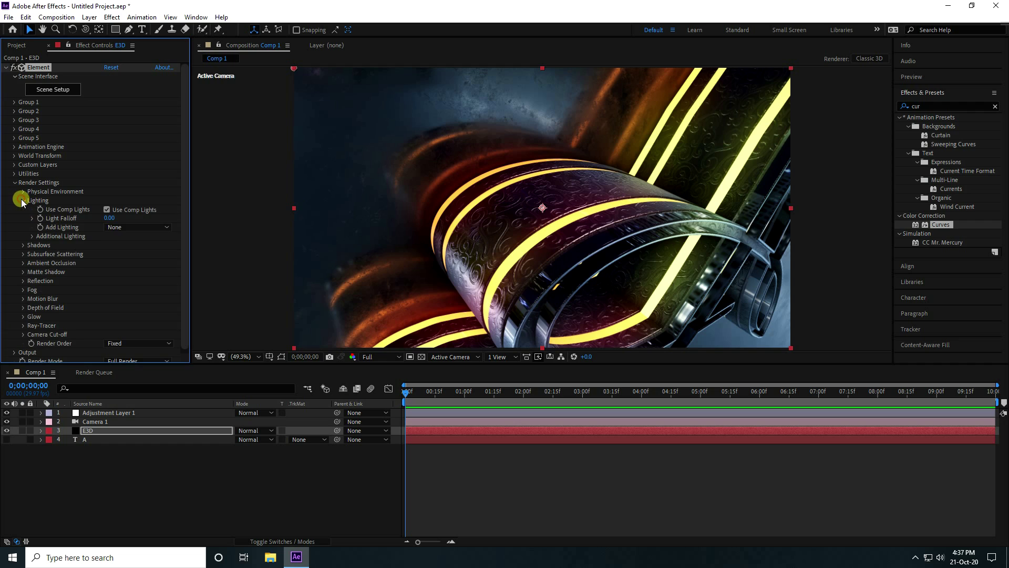
pyautogui.click(139, 228)
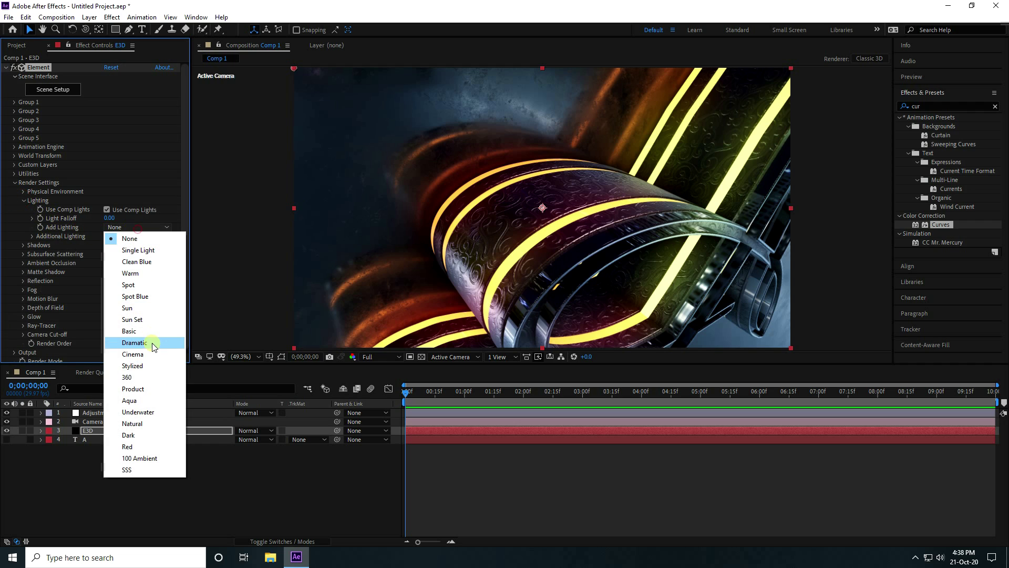
pyautogui.click(146, 390)
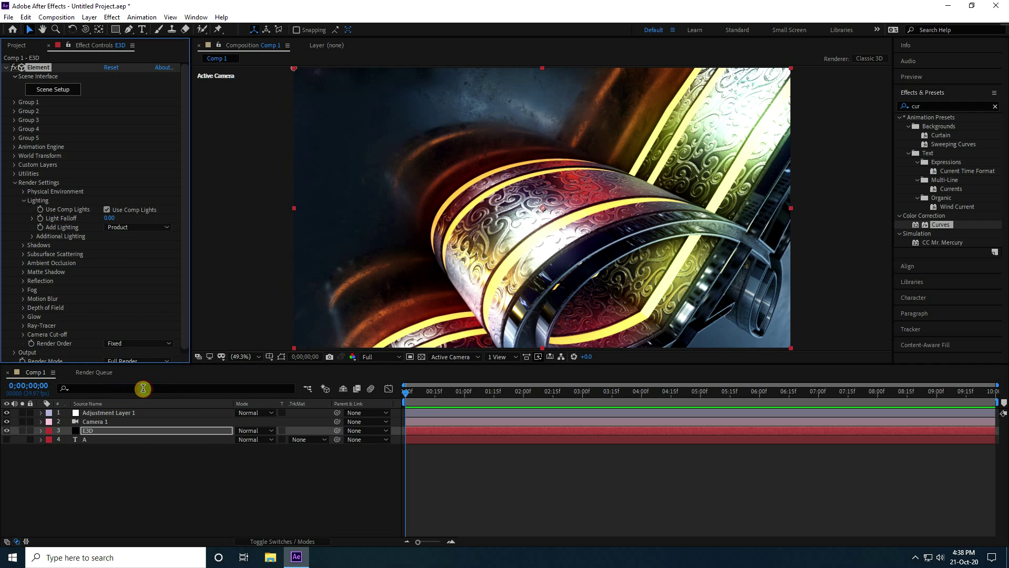
pyautogui.click(138, 228)
pyautogui.click(133, 400)
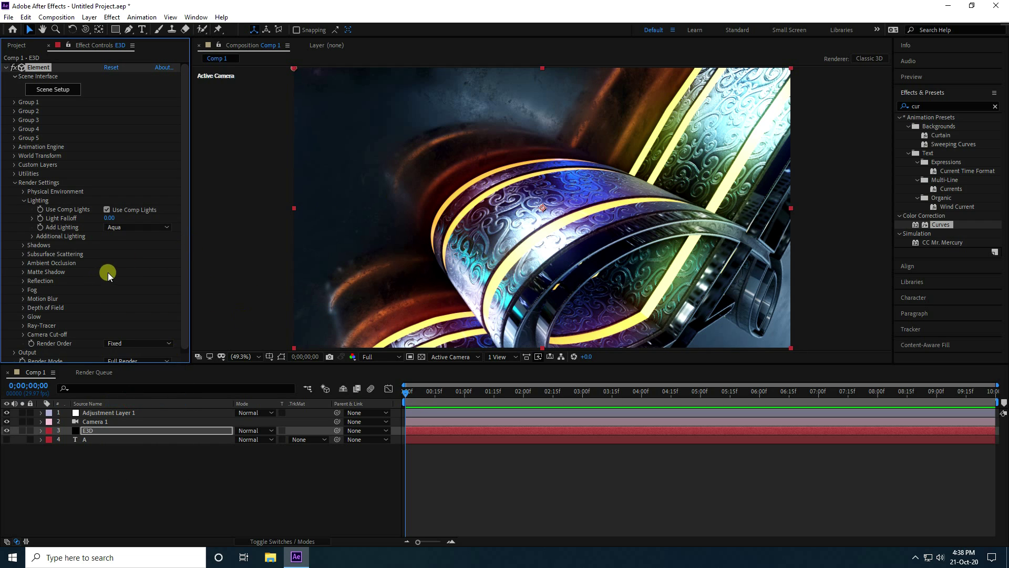
pyautogui.click(135, 227)
pyautogui.click(152, 239)
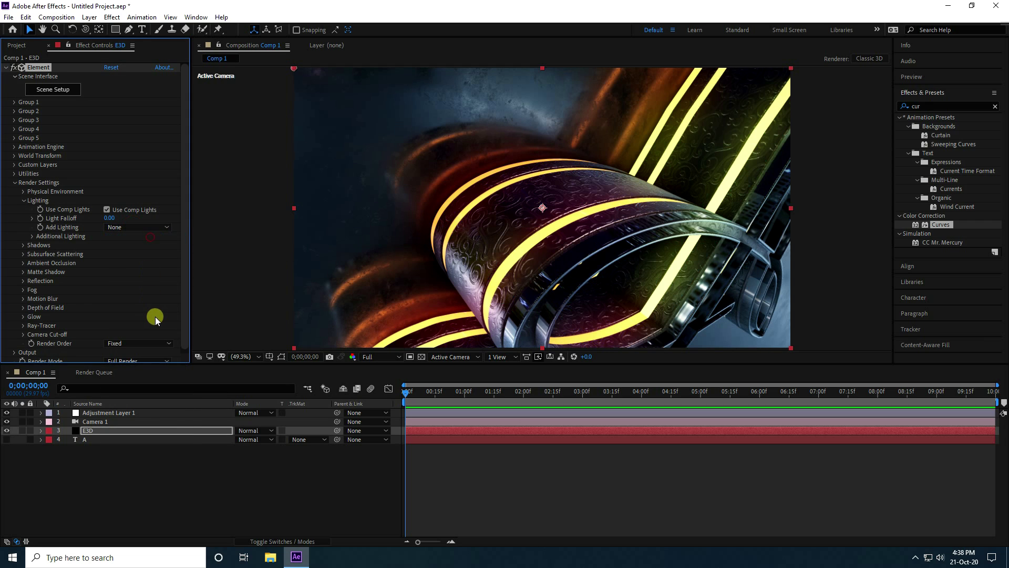
pyautogui.click(143, 228)
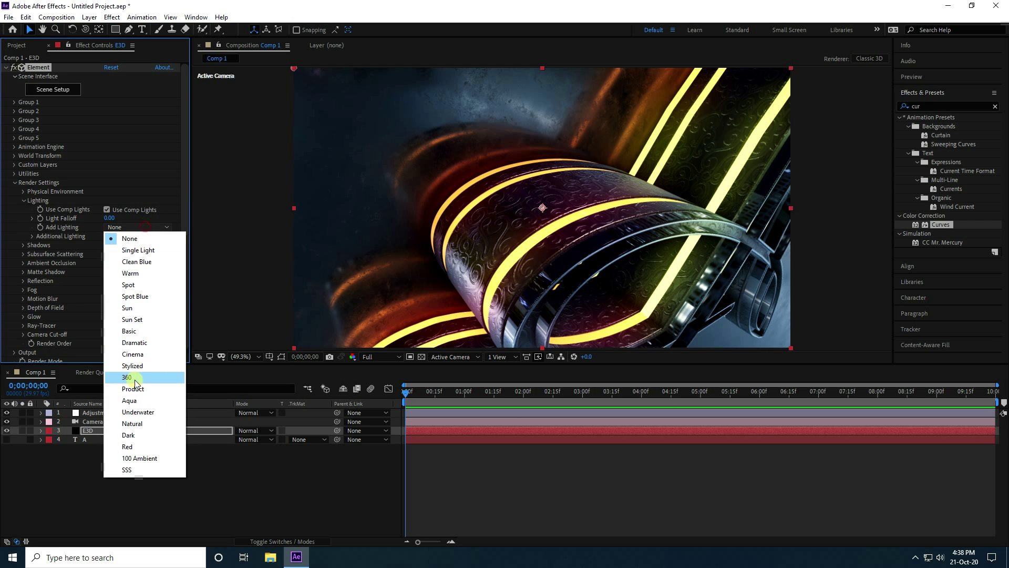
pyautogui.click(133, 389)
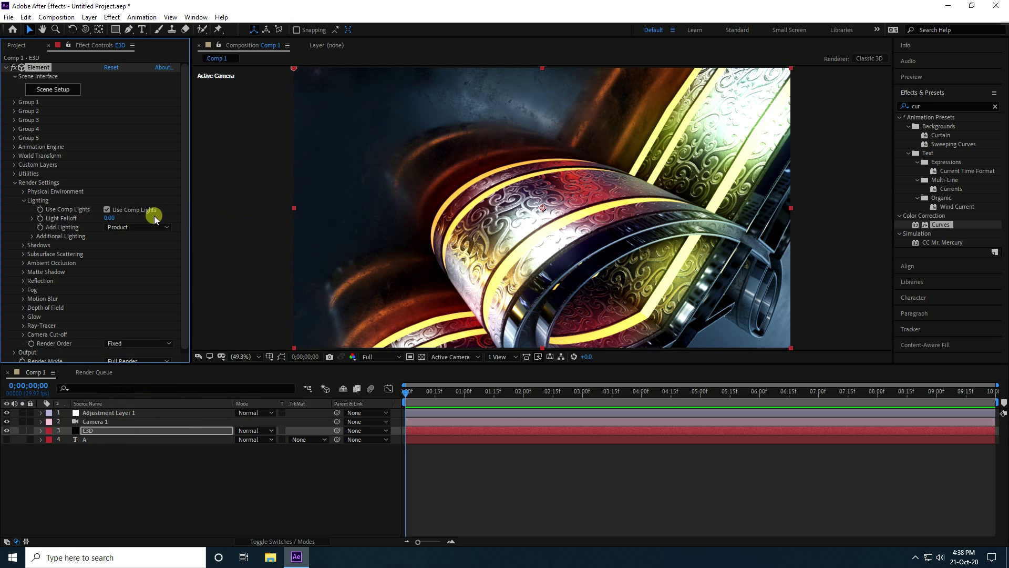
# Set both Exposure and Gamma of Element's Physical Environment to 1.30 on the E3D layer.
pyautogui.click(23, 193)
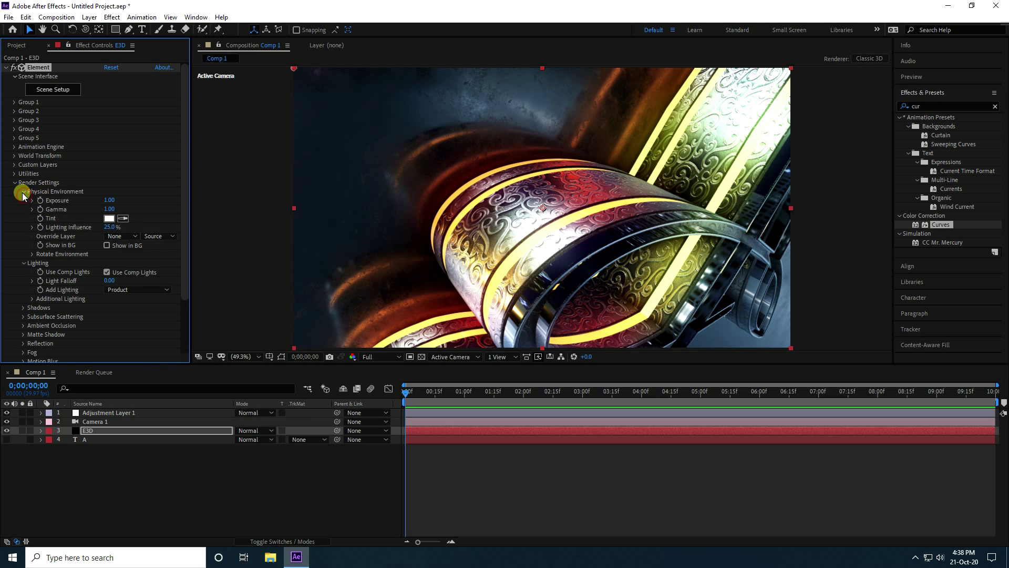
pyautogui.click(109, 200)
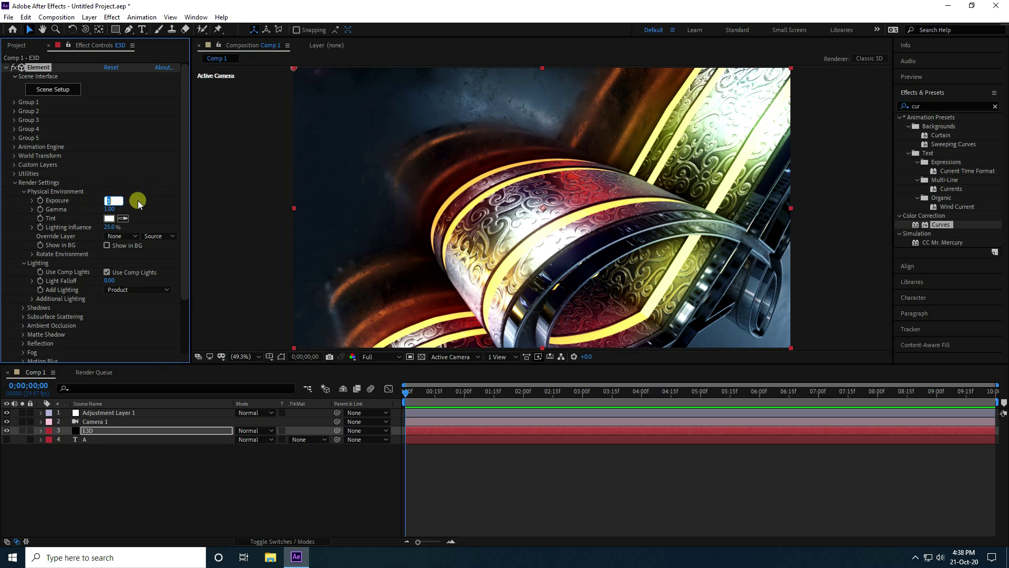
pyautogui.moveTo(109, 209); pyautogui.dragTo(127, 211)
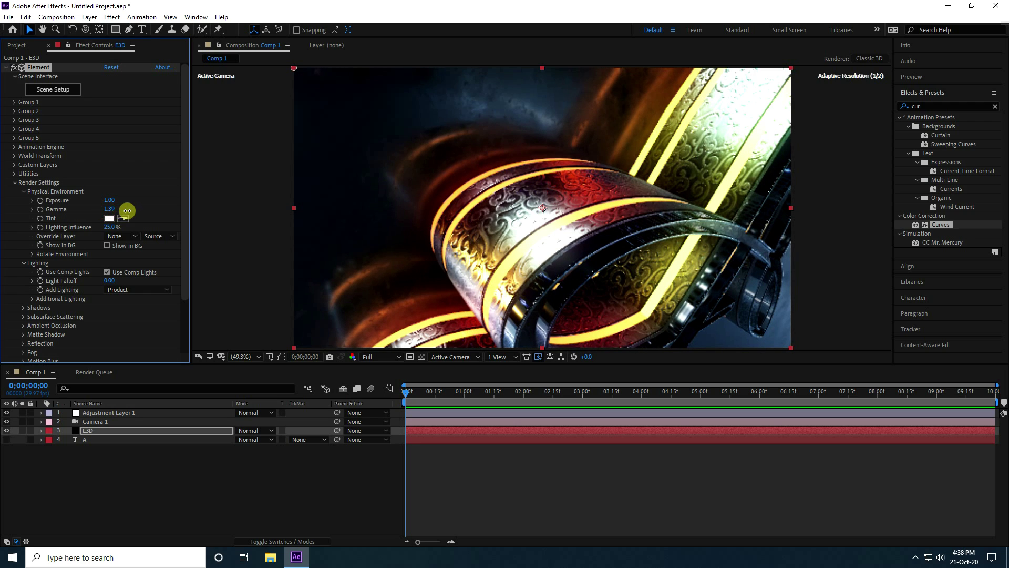
pyautogui.click(107, 209)
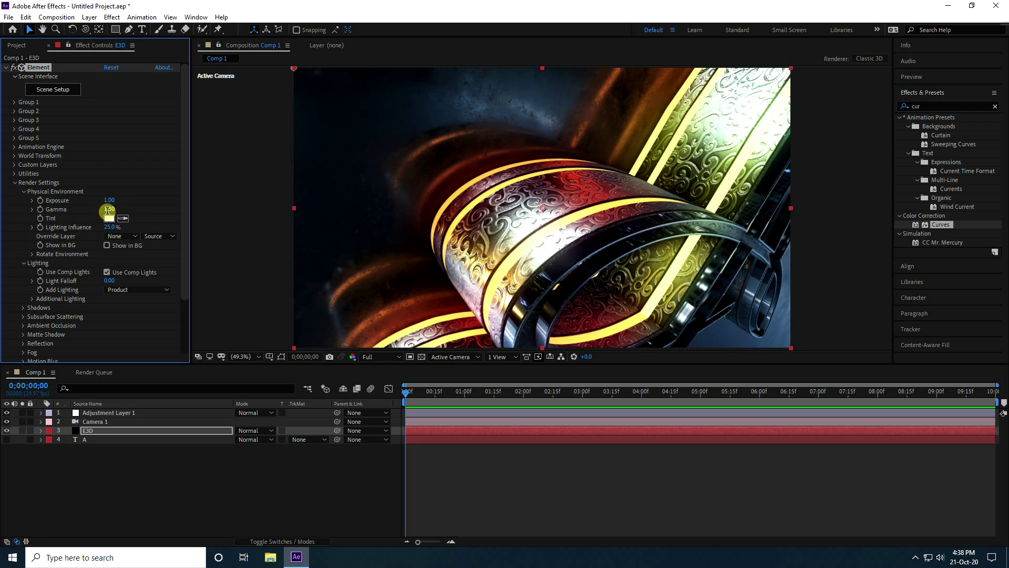
pyautogui.moveTo(116, 199); pyautogui.dragTo(124, 200)
pyautogui.click(116, 200)
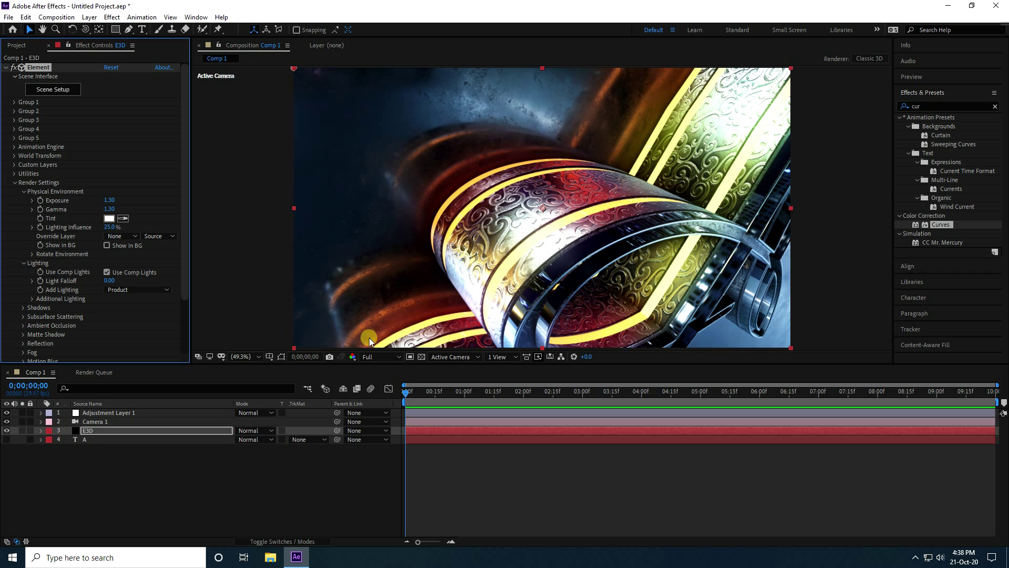
# Set Multisampling to 32 in the E3D layer's Element output settings.
pyautogui.click(16, 182)
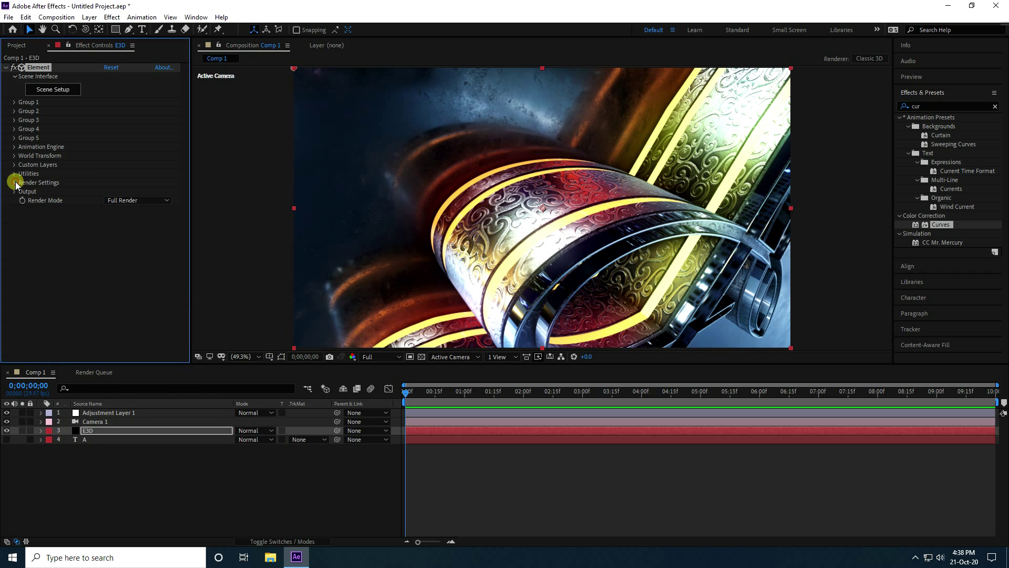
pyautogui.click(14, 192)
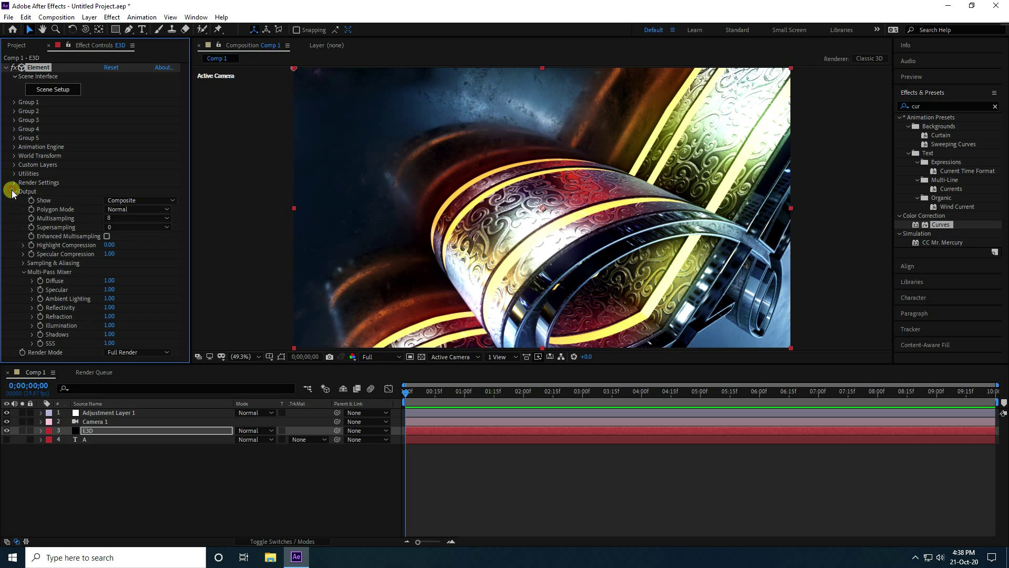
pyautogui.click(136, 217)
pyautogui.click(136, 298)
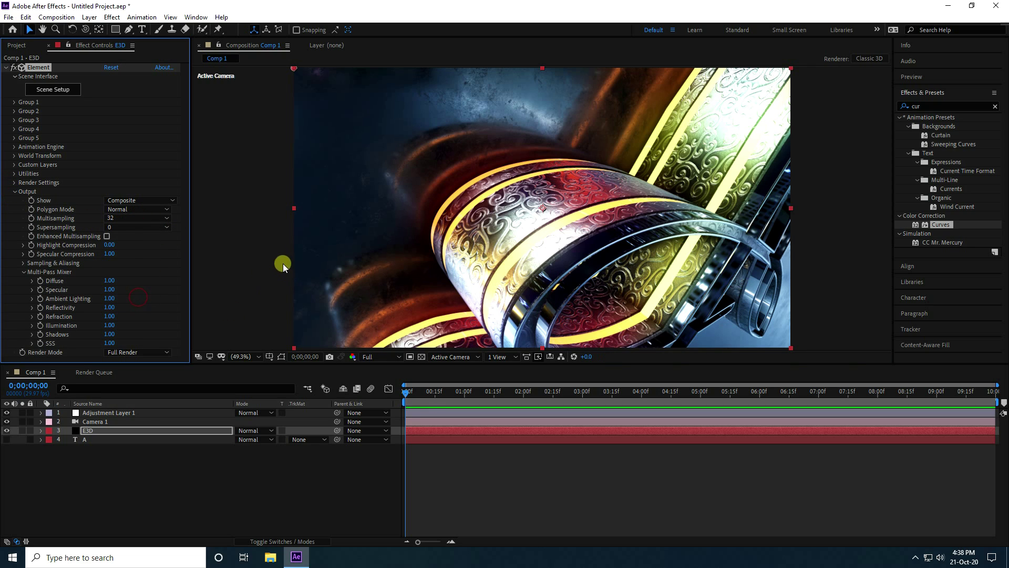
pyautogui.click(15, 192)
pyautogui.click(132, 475)
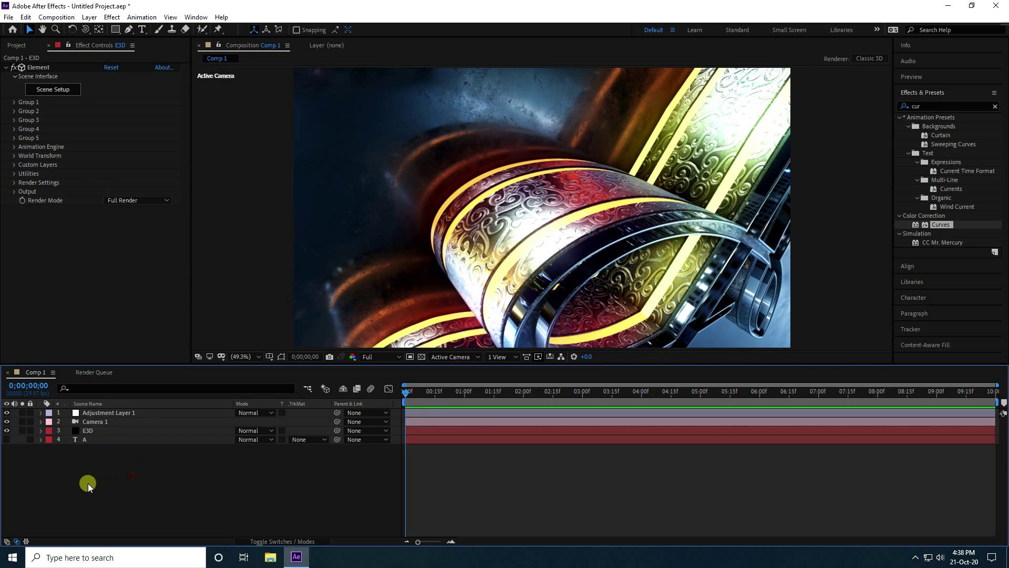
# Turn on Camera 1's Depth of Field, with Aperture at 50 pixels and Focus Distance at 300 pixels.
pyautogui.click(91, 422)
pyautogui.click(41, 422)
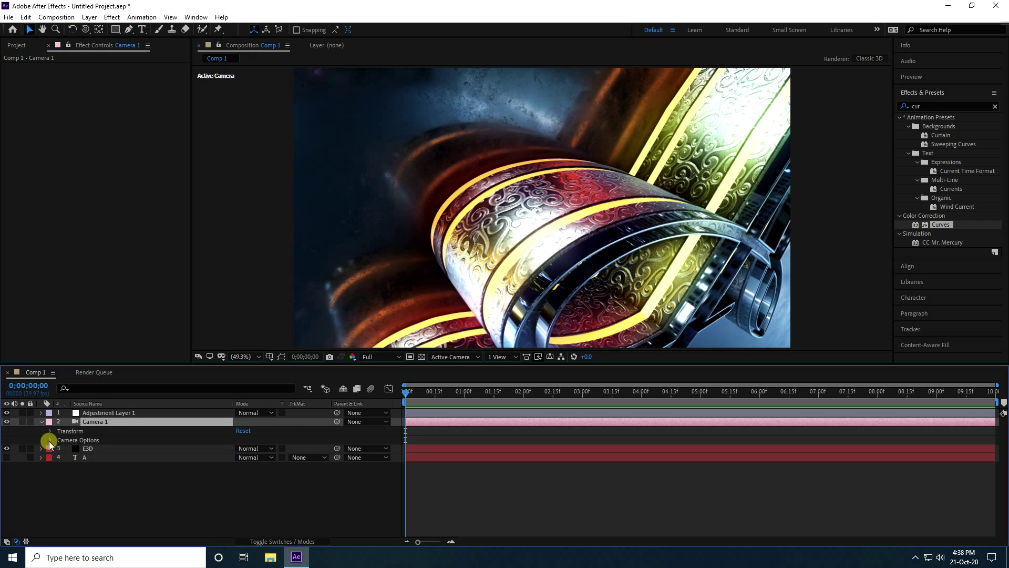
pyautogui.click(48, 440)
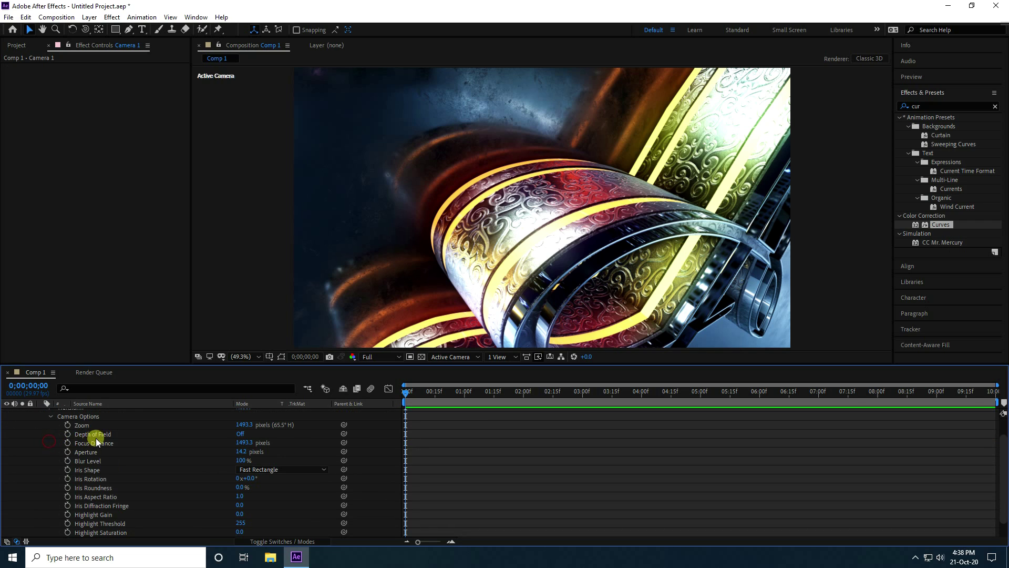
pyautogui.click(241, 434)
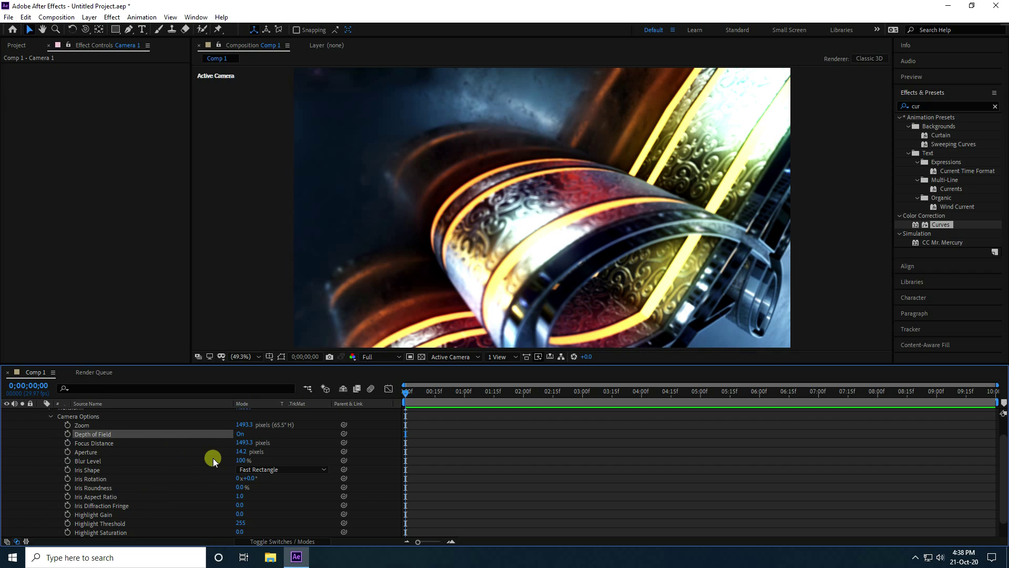
pyautogui.write('50')
pyautogui.press('Return')
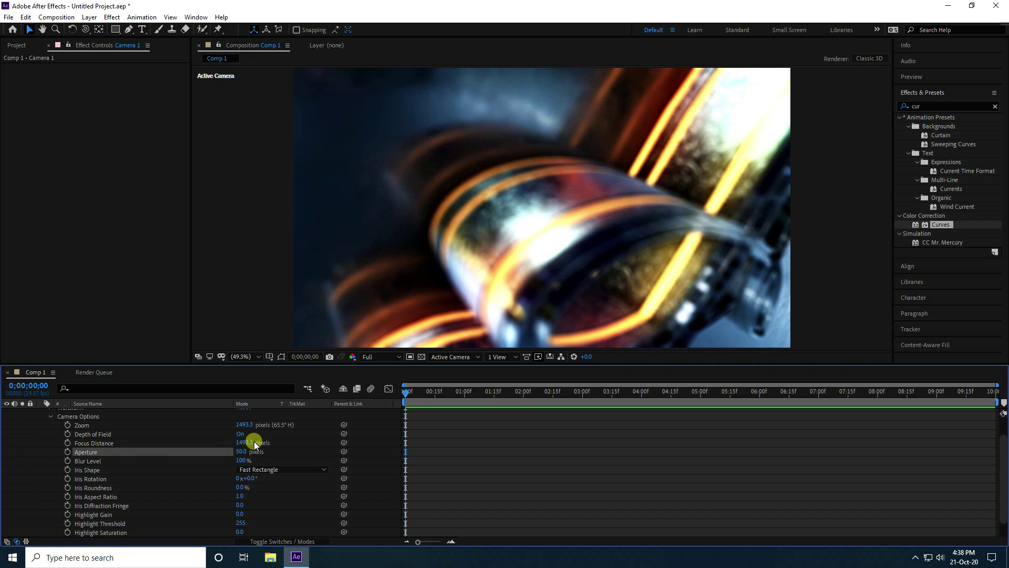
pyautogui.click(256, 442)
pyautogui.write('300')
pyautogui.press('Return')
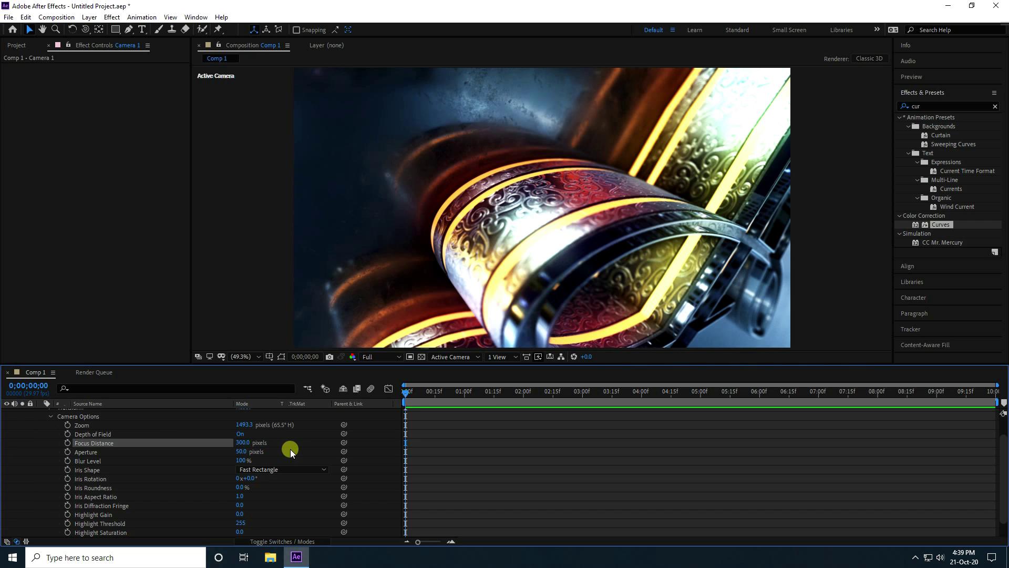
# Refine Camera 1's depth of field with a Focus Distance of 250 pixels and an Aperture of 30 pixels.
pyautogui.click(241, 443)
pyautogui.press('Return')
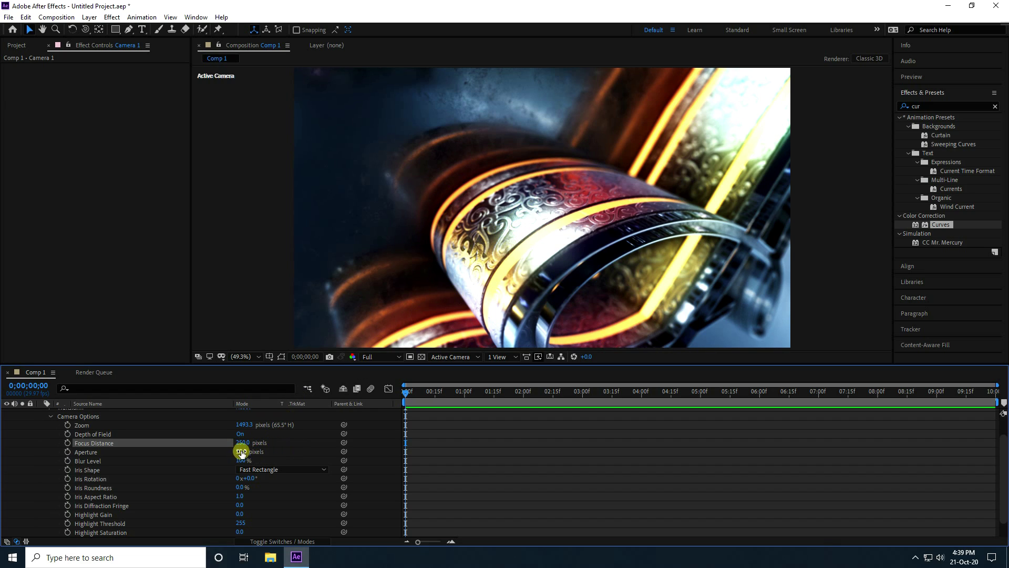
pyautogui.click(241, 451)
pyautogui.write('30')
pyautogui.press('Return')
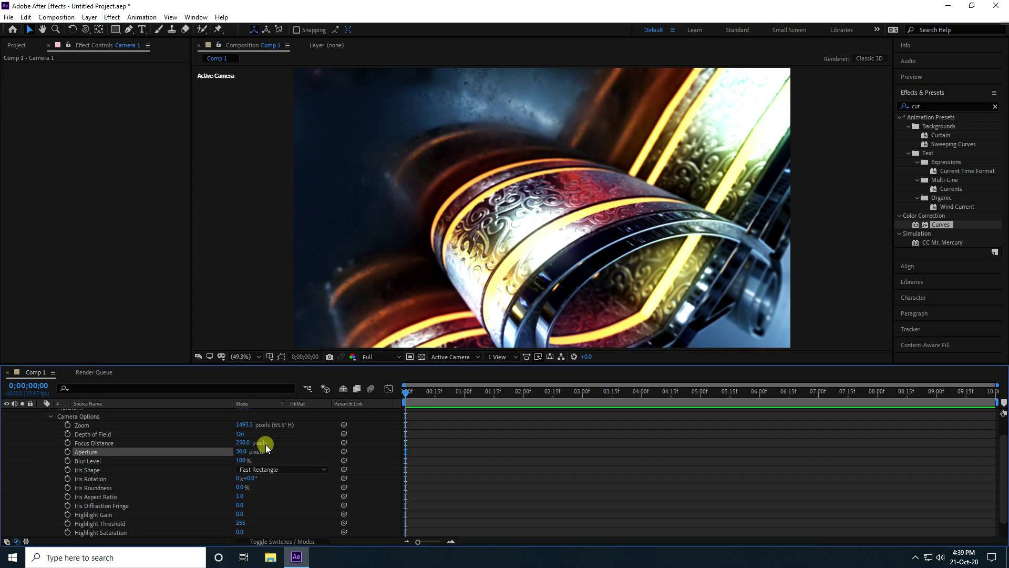
# Keyframe Camera 1's Focus Distance, Point of Interest, Position and Orientation at 0;00;00;00, and list only its keyframed properties.
pyautogui.scroll(2, 427, 419)
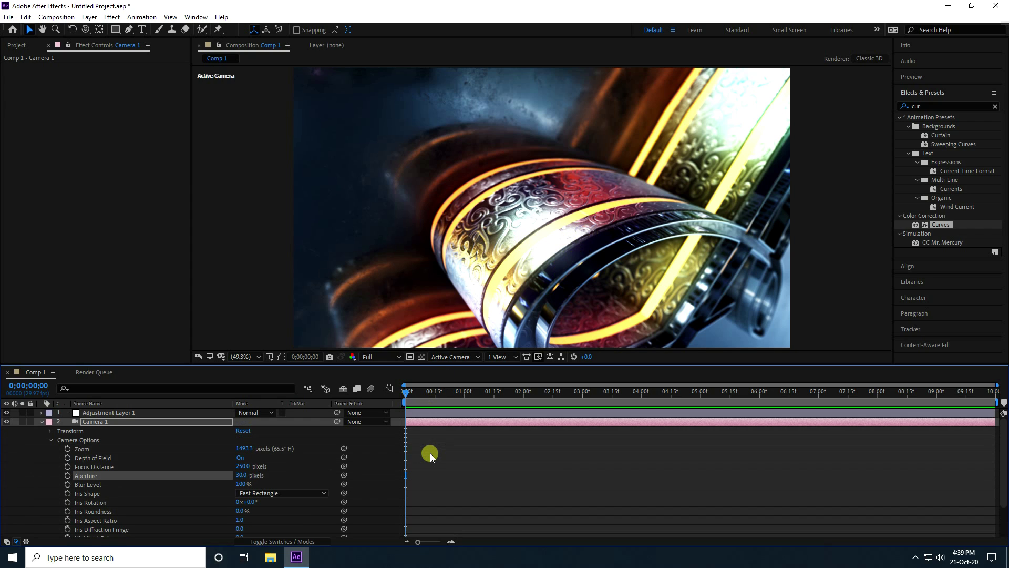
pyautogui.click(68, 466)
pyautogui.click(53, 440)
pyautogui.click(50, 431)
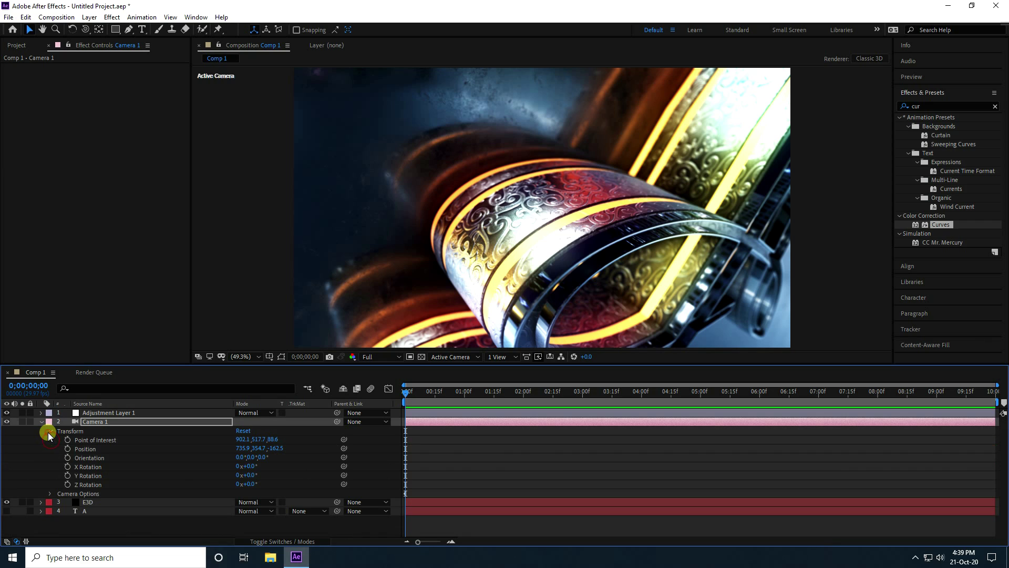
pyautogui.click(67, 440)
pyautogui.click(67, 449)
pyautogui.click(67, 458)
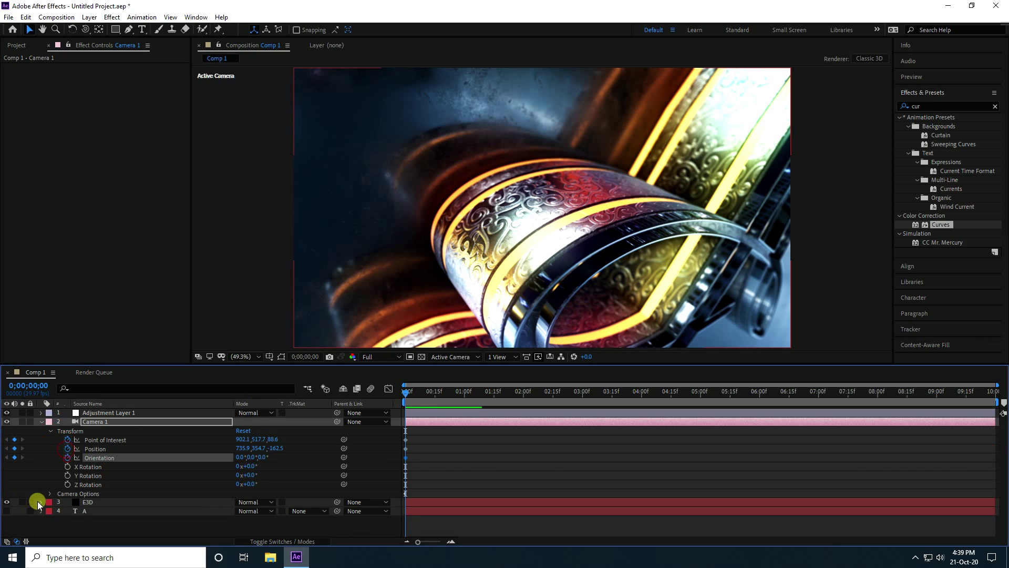
pyautogui.click(93, 422)
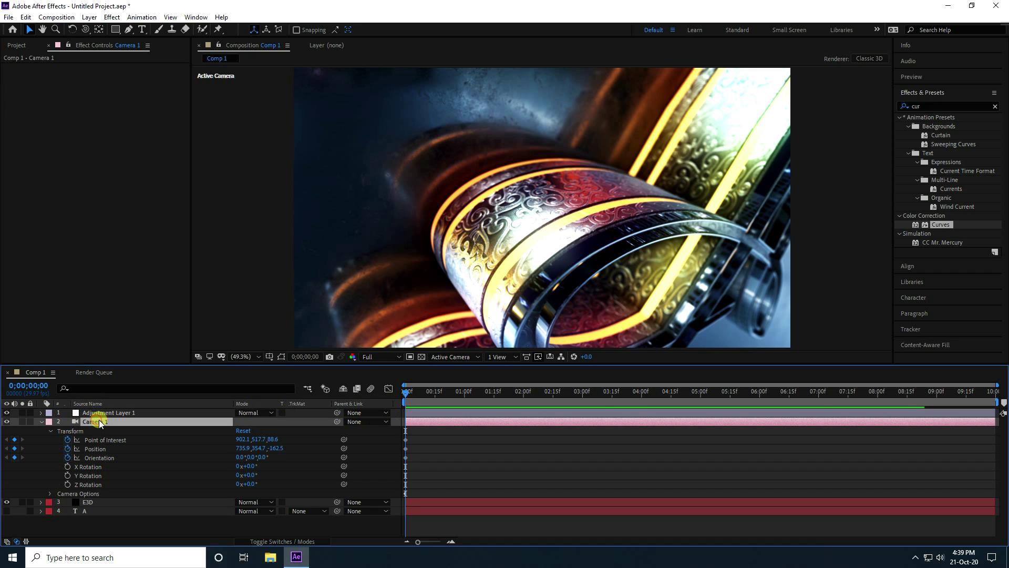
pyautogui.press('u')
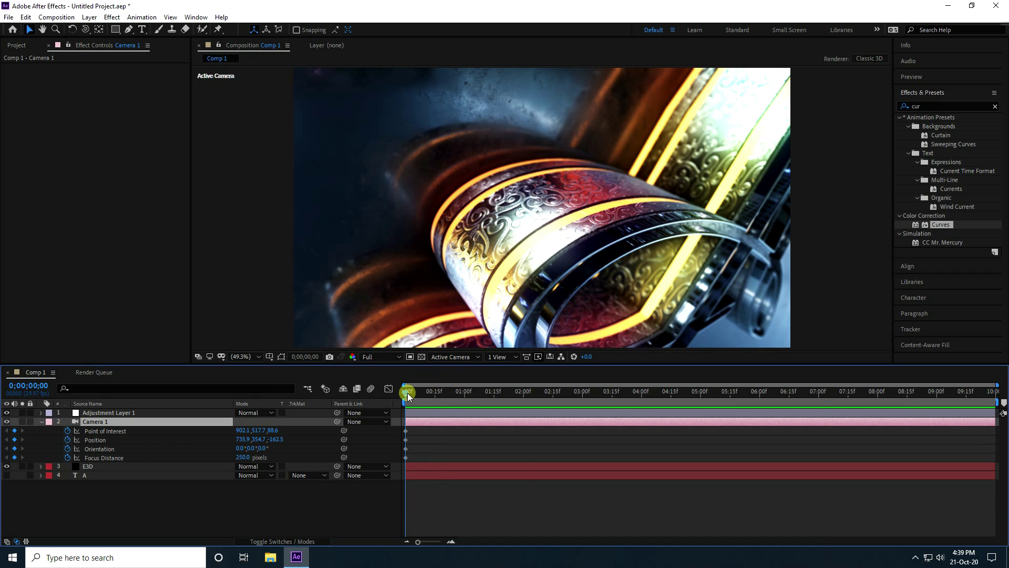
# At 0;00;09;00, orbit Camera 1 around the letter to a position of about 1097, 629, -175.
pyautogui.moveTo(408, 391); pyautogui.dragTo(939, 403)
pyautogui.click(74, 29)
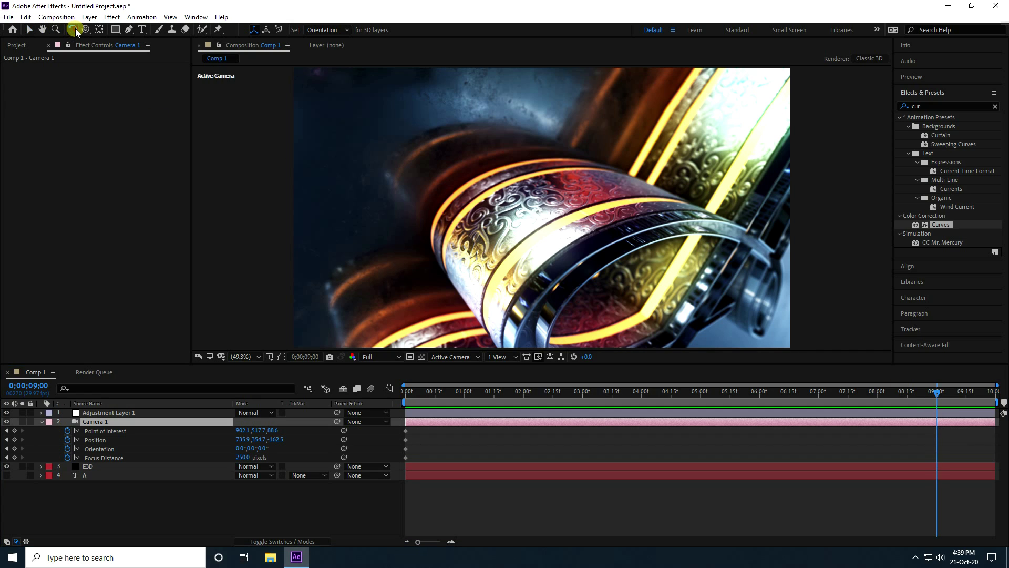
pyautogui.click(86, 30)
pyautogui.click(125, 38)
pyautogui.moveTo(596, 254); pyautogui.dragTo(524, 204)
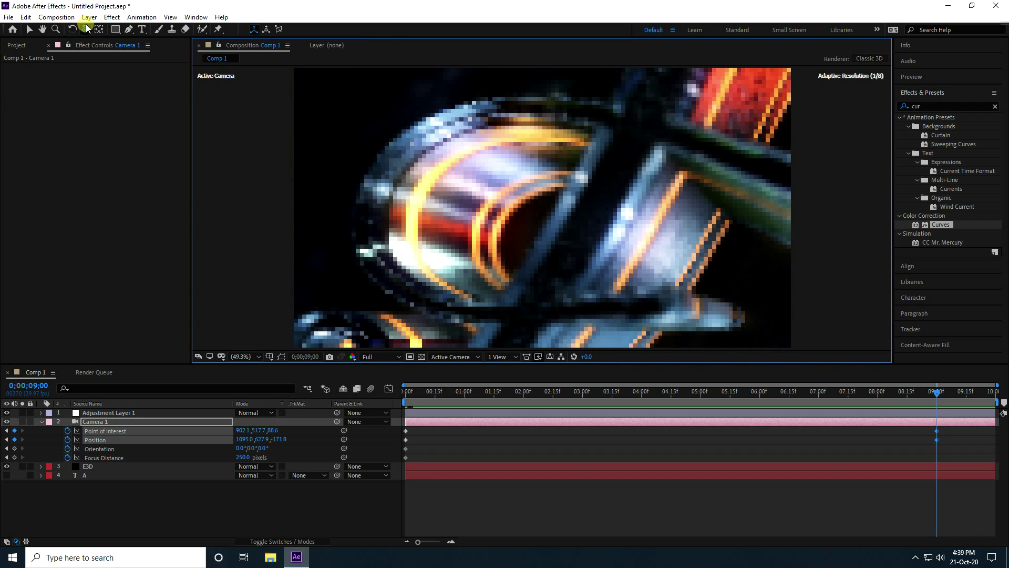
# Pull Camera 1 back from the letter with the Track Z Camera Tool to about 1182, 677, -289.
pyautogui.click(87, 30)
pyautogui.click(143, 64)
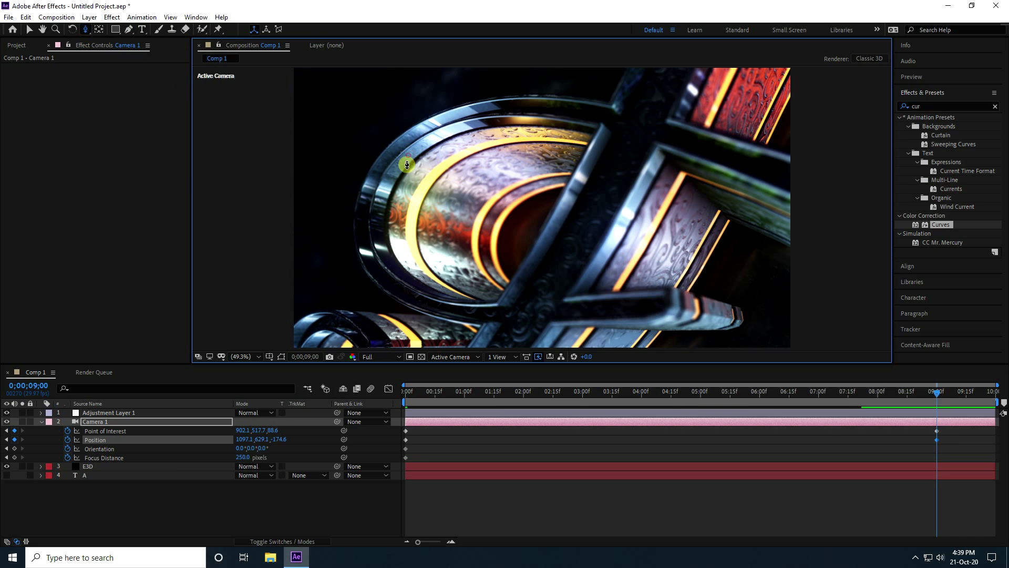
pyautogui.moveTo(409, 155); pyautogui.dragTo(412, 248)
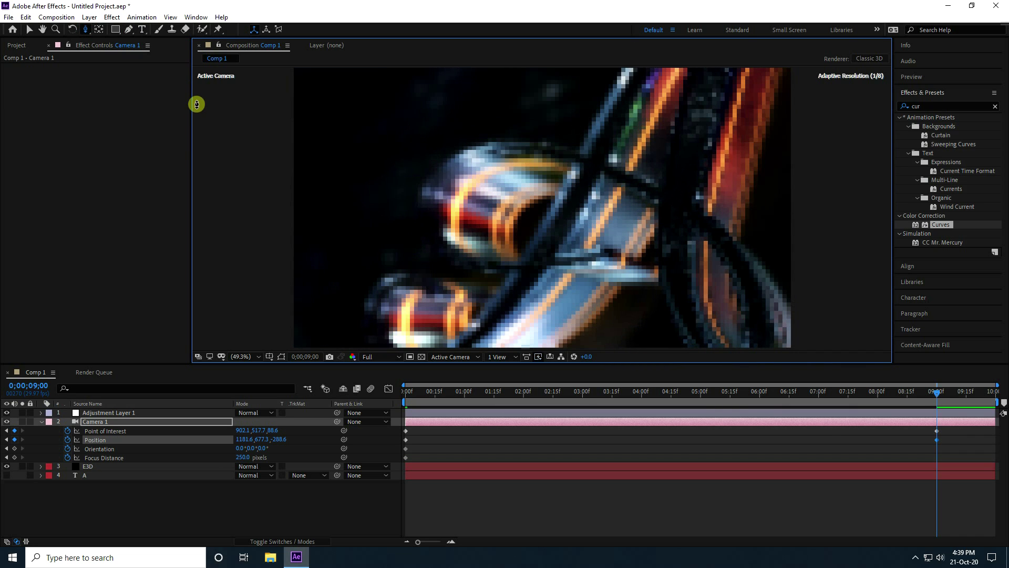
# Pan Camera 1 to frame the letter's lower curls and move it slightly closer, to about 1245, 735, -189.
pyautogui.click(86, 31)
pyautogui.click(138, 53)
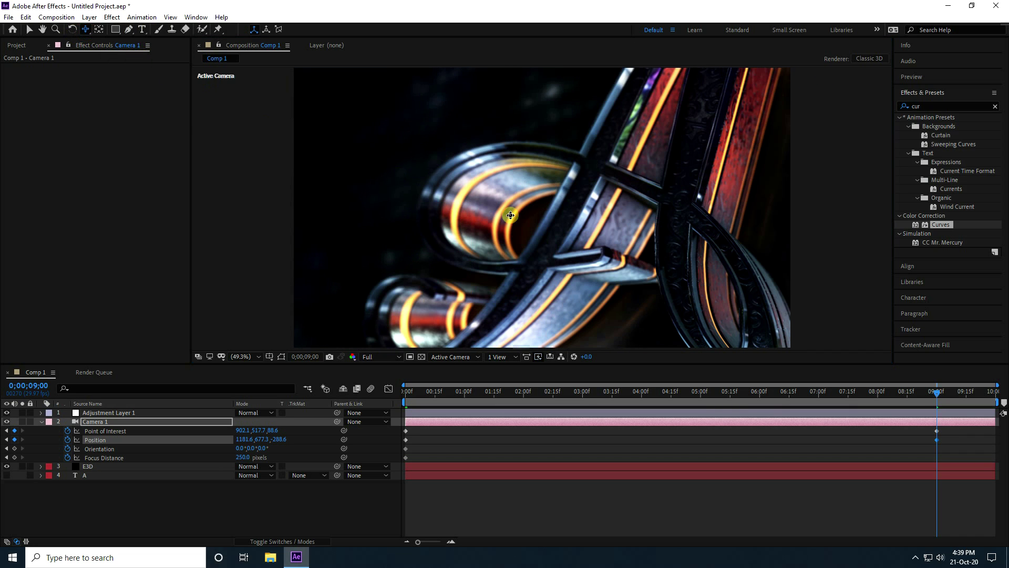
pyautogui.moveTo(543, 228); pyautogui.dragTo(456, 175)
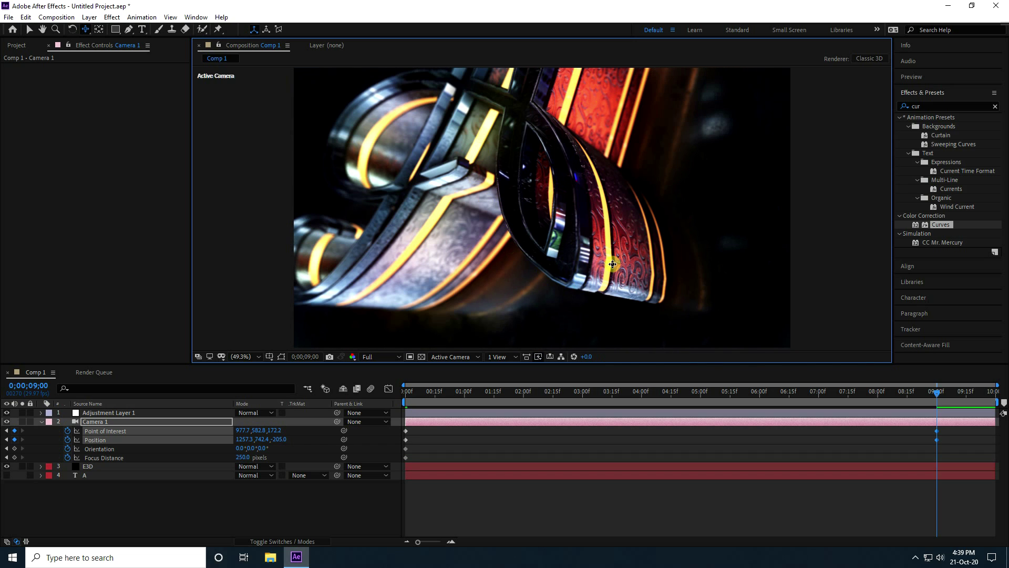
pyautogui.click(83, 31)
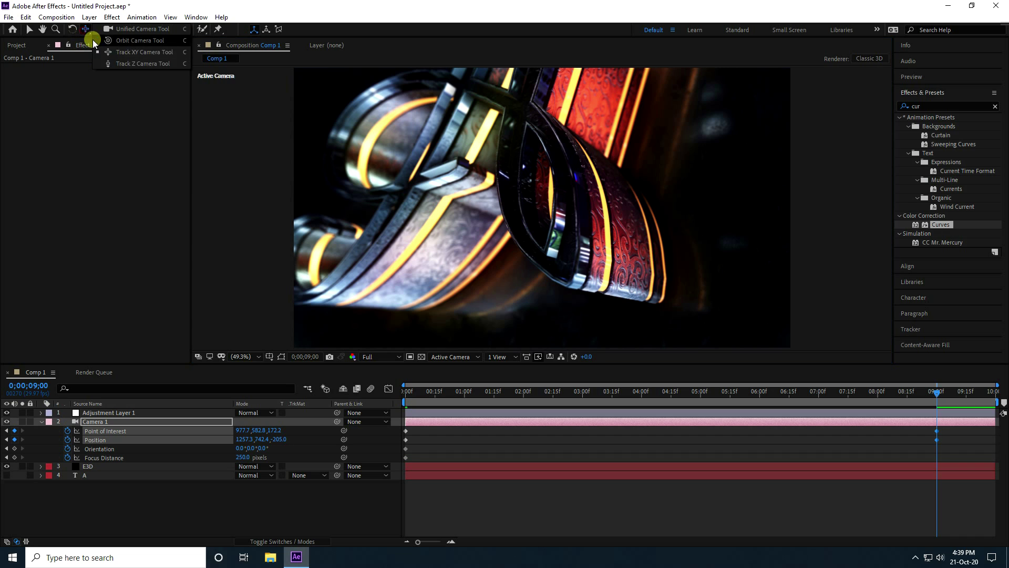
pyautogui.click(131, 63)
pyautogui.moveTo(631, 276); pyautogui.dragTo(582, 295)
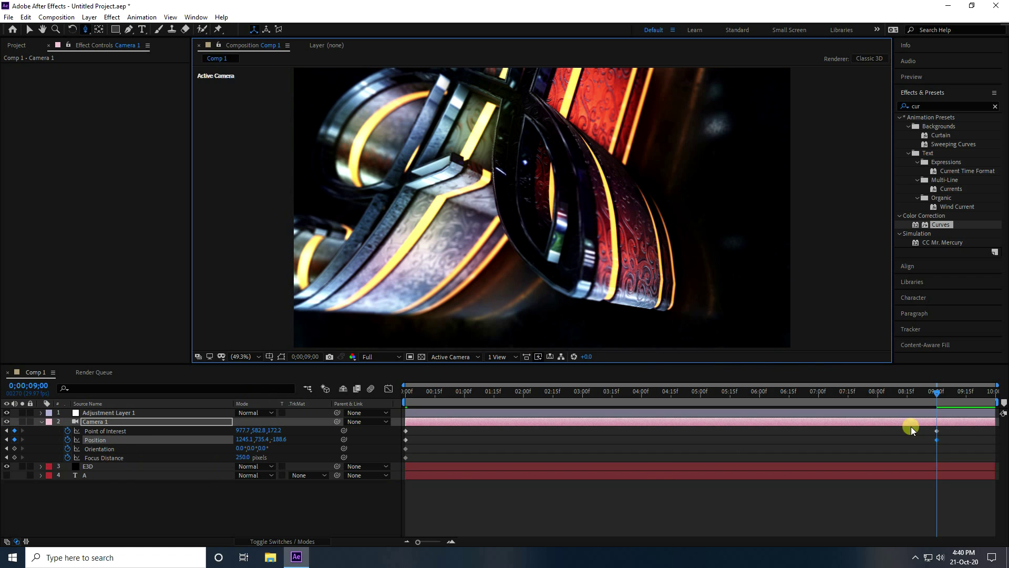
# At 0;00;05;00, keyframe Camera 1's Focus Distance, trying 100 and 200 pixels before settling on 250 pixels.
pyautogui.moveTo(939, 393); pyautogui.dragTo(702, 408)
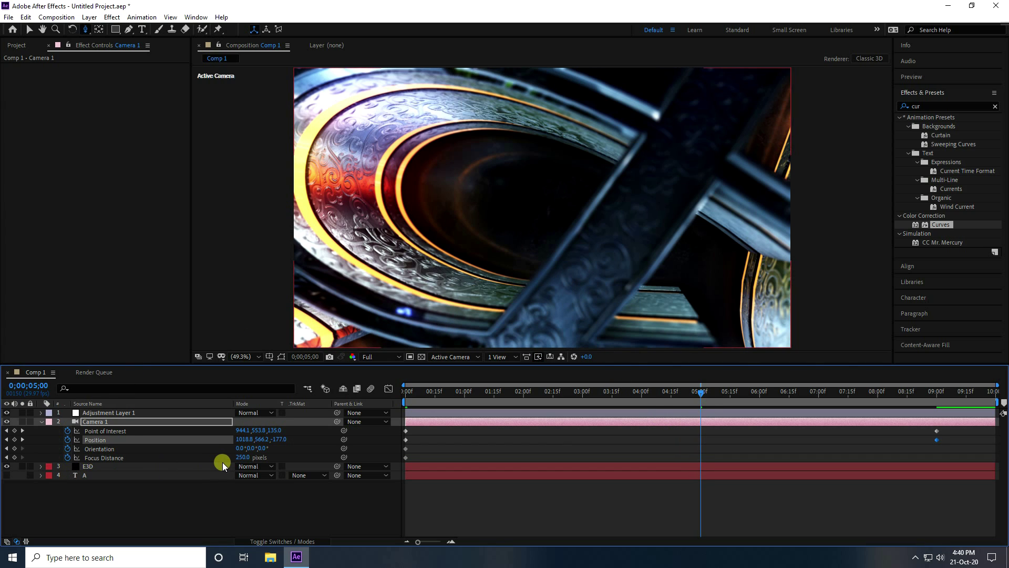
pyautogui.click(239, 457)
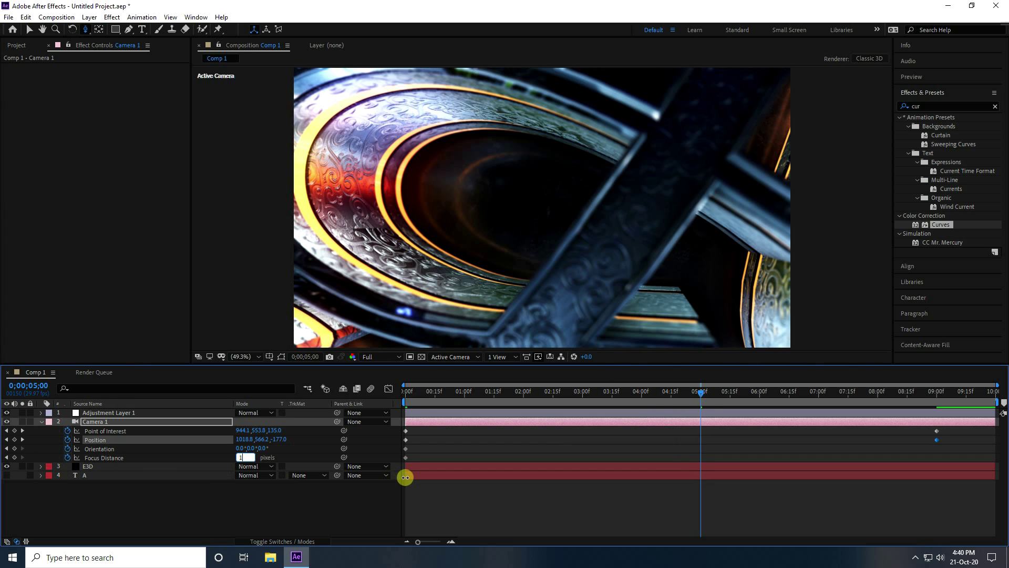
pyautogui.press('Return')
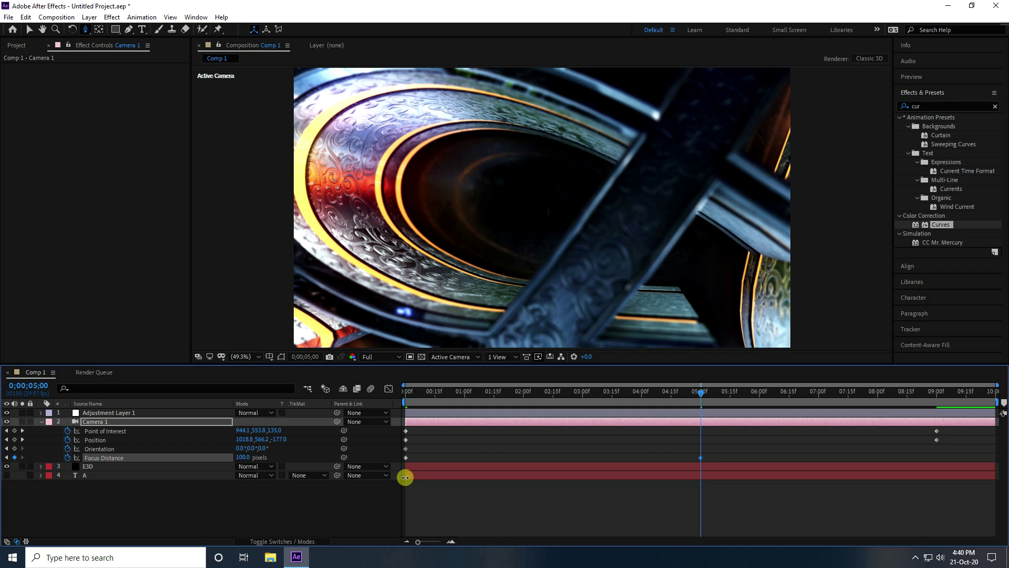
pyautogui.click(247, 457)
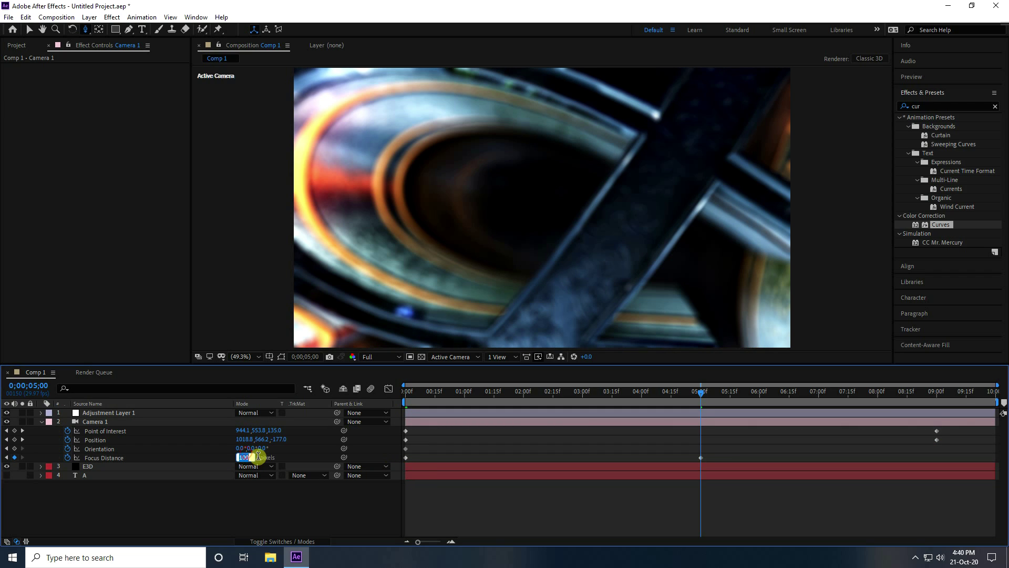
pyautogui.write('200')
pyautogui.press('Return')
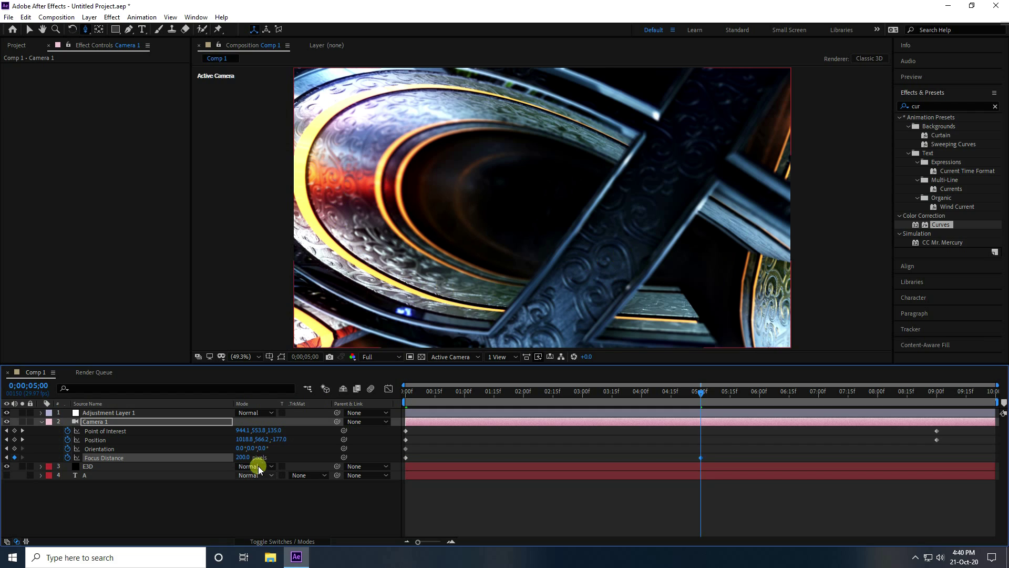
pyautogui.click(243, 458)
pyautogui.write('250')
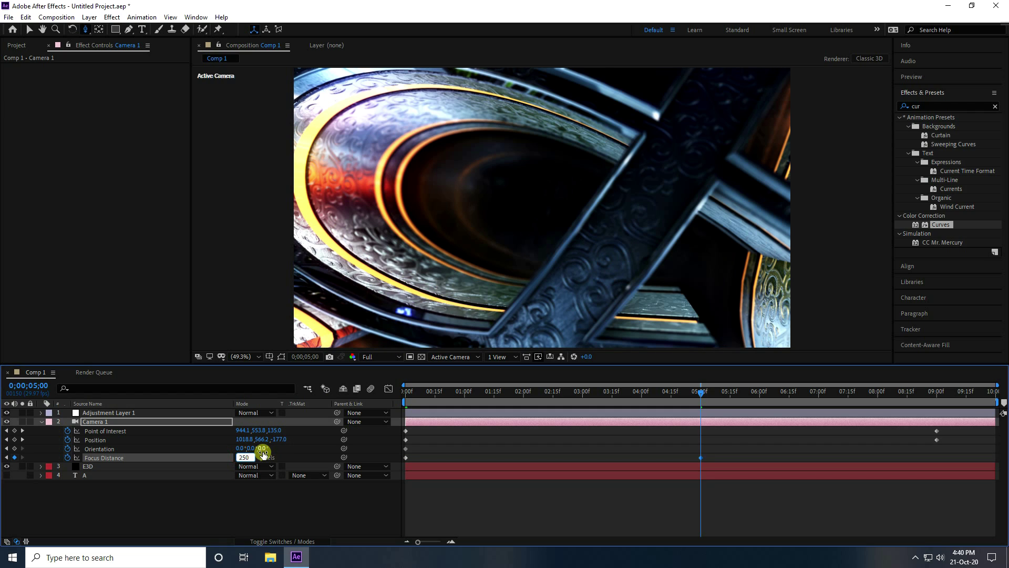
pyautogui.press('Return')
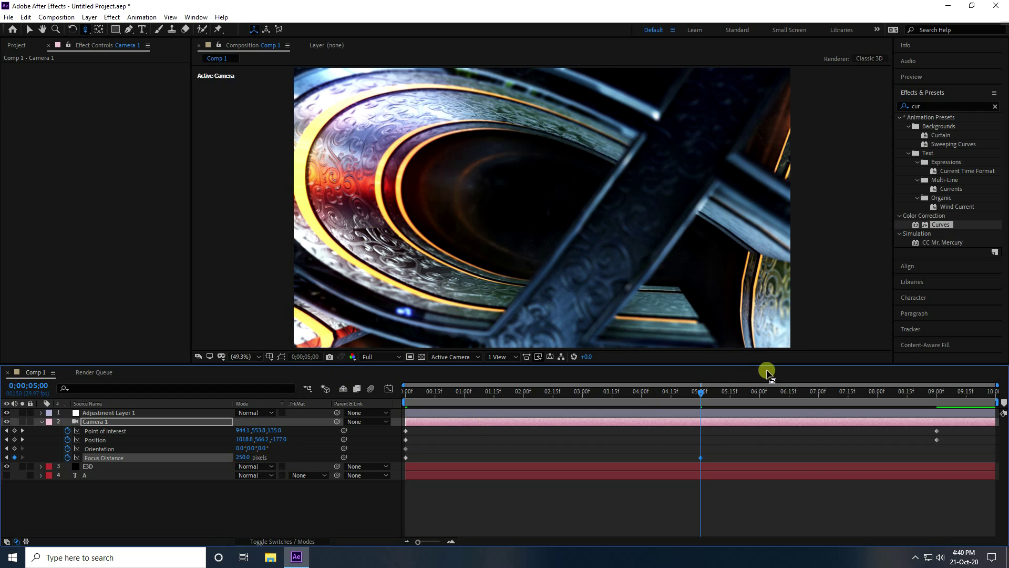
# At 0;00;07;00, keyframe Camera 1's Focus Distance, trying 300 pixels before setting it to 200 pixels.
pyautogui.moveTo(698, 392); pyautogui.dragTo(816, 415)
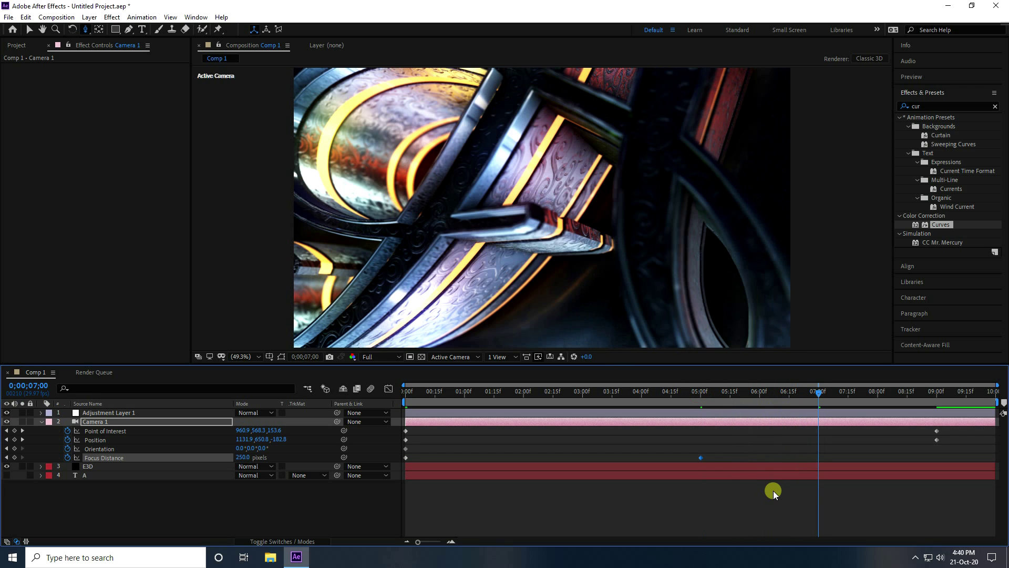
pyautogui.click(243, 457)
pyautogui.write('3000')
pyautogui.press('Return')
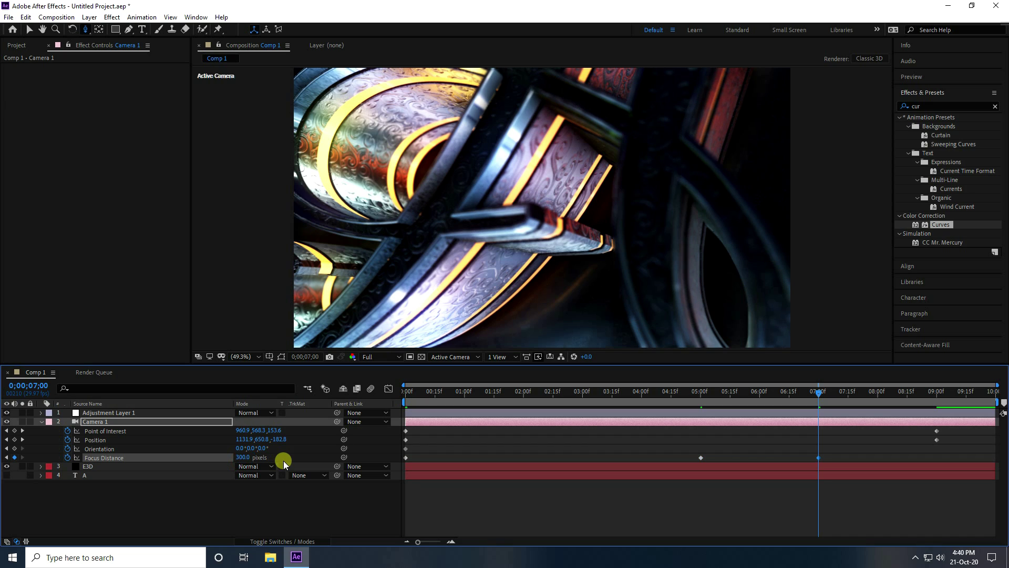
pyautogui.click(247, 457)
pyautogui.write('200')
pyautogui.press('Return')
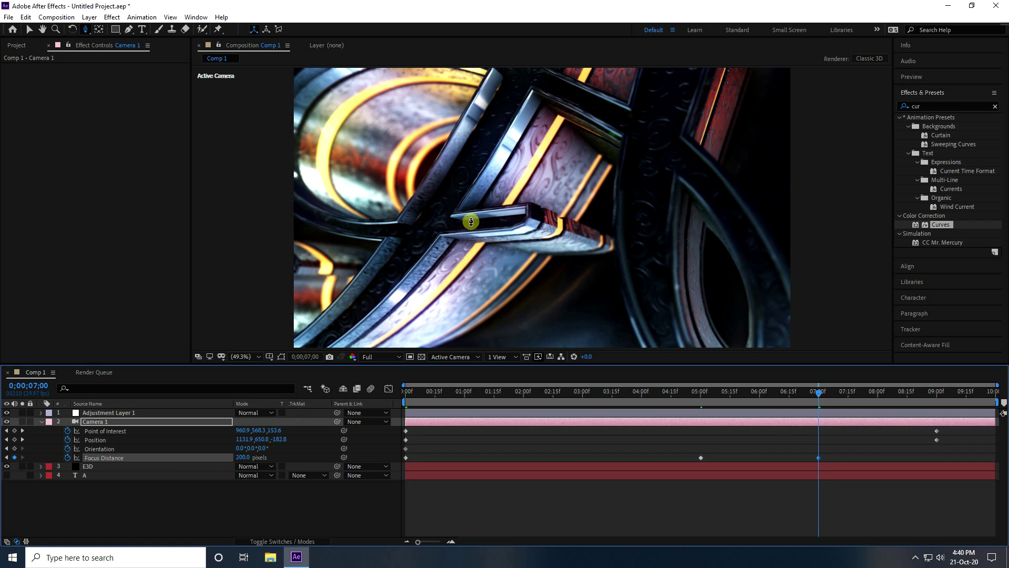
# Move Camera 1's final Point of Interest and Position keyframes to the end of the composition at 0;00;09;29.
pyautogui.moveTo(800, 399); pyautogui.dragTo(984, 443)
pyautogui.moveTo(930, 391); pyautogui.dragTo(994, 393)
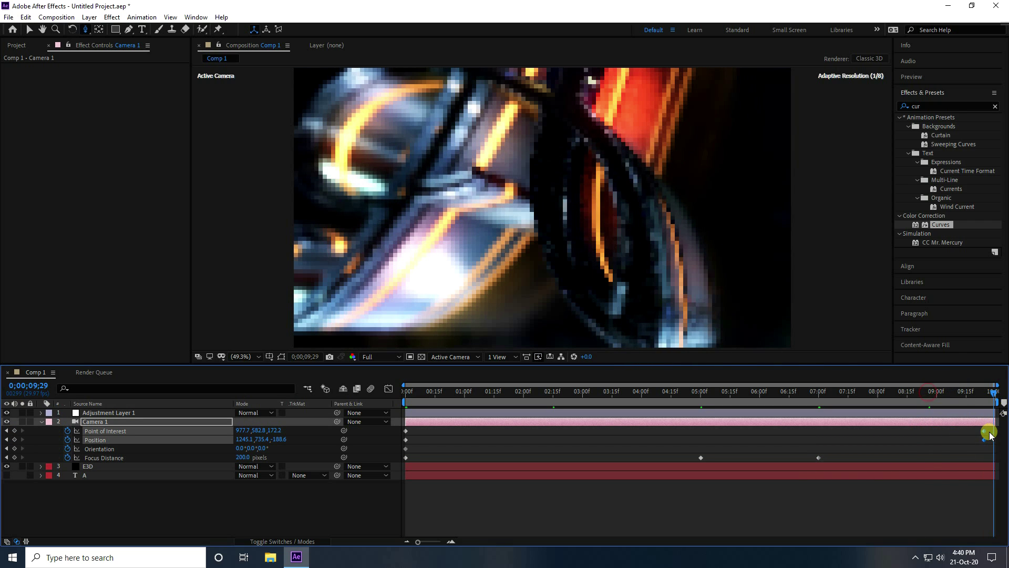
pyautogui.moveTo(984, 441); pyautogui.dragTo(994, 440)
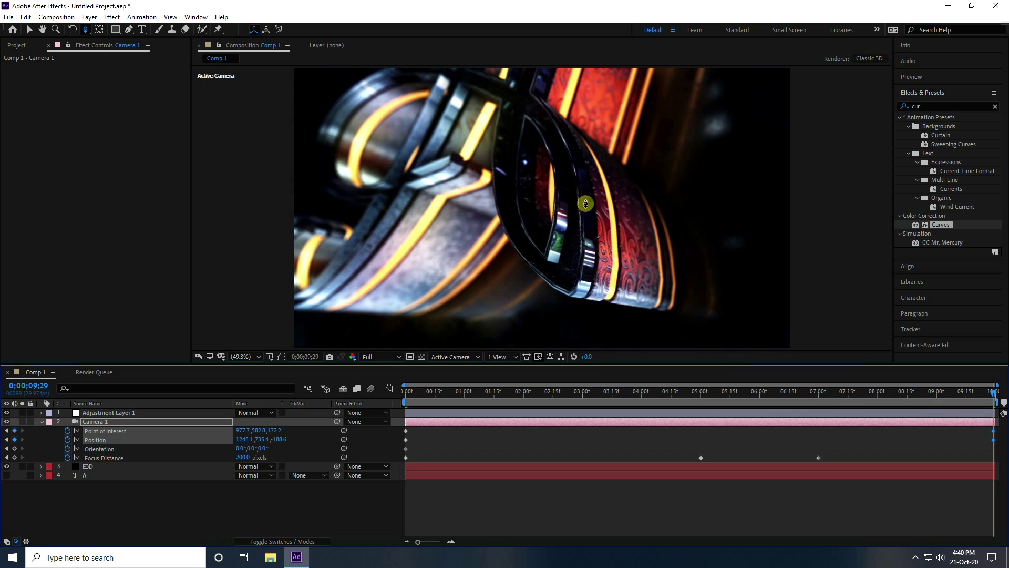
# Review the camera move and focus from 0;00;00;00 through 0;00;05;00, 0;00;07;00 and 0;00;09;00 to 0;00;09;29.
pyautogui.click(408, 393)
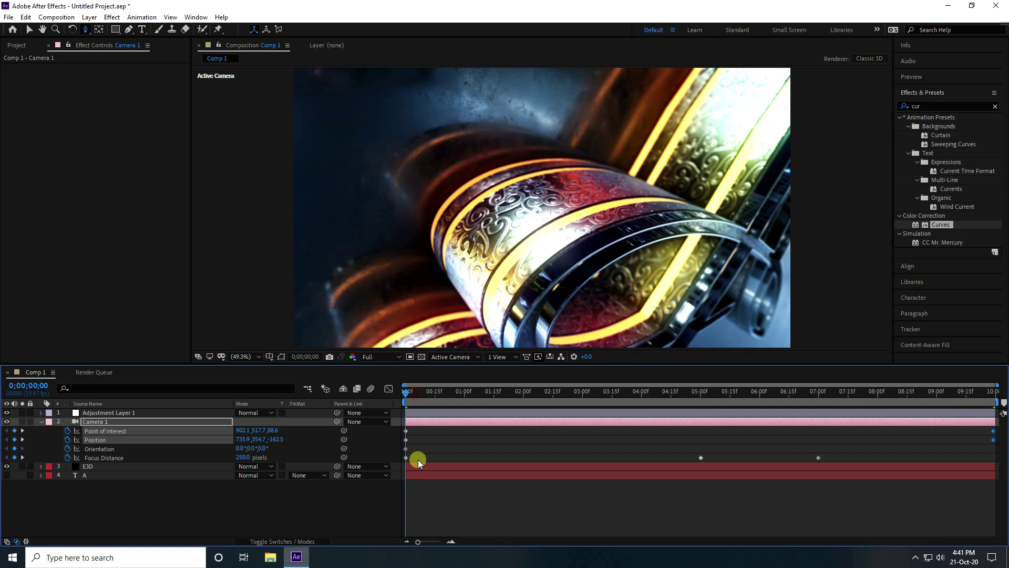
pyautogui.moveTo(421, 393); pyautogui.dragTo(699, 425)
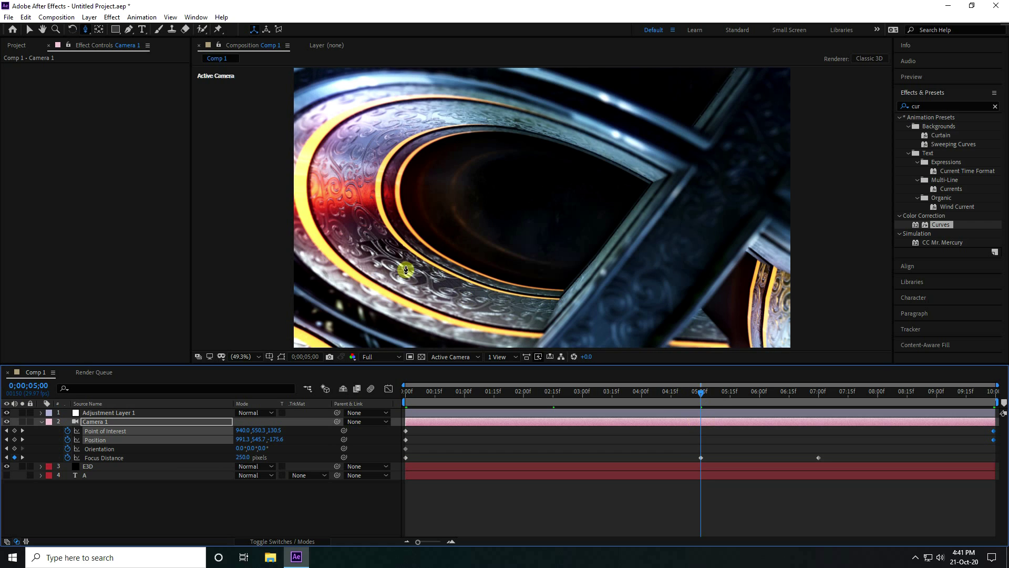
pyautogui.moveTo(702, 399); pyautogui.dragTo(822, 430)
pyautogui.moveTo(816, 391); pyautogui.dragTo(939, 405)
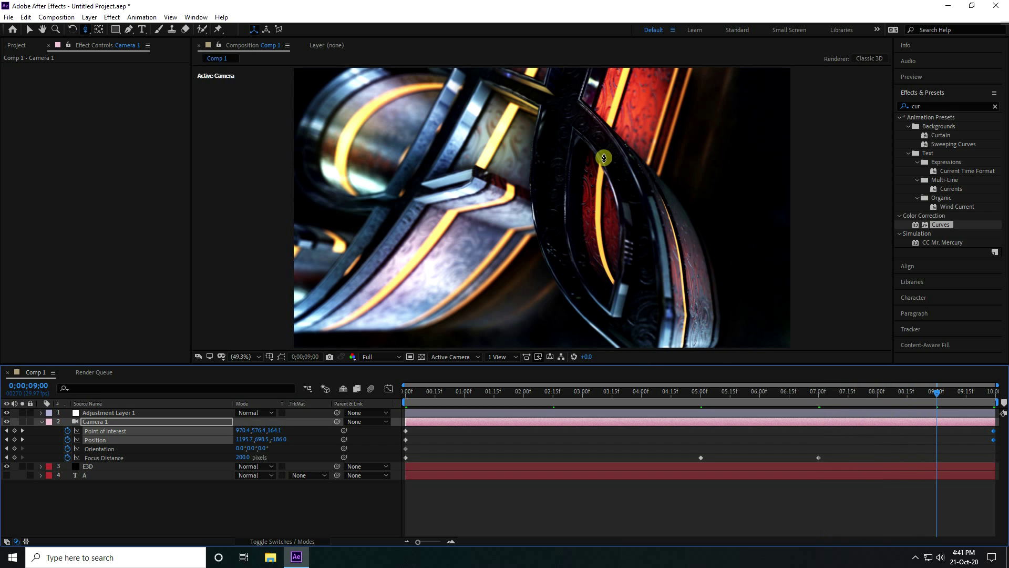
pyautogui.moveTo(938, 393); pyautogui.dragTo(1002, 409)
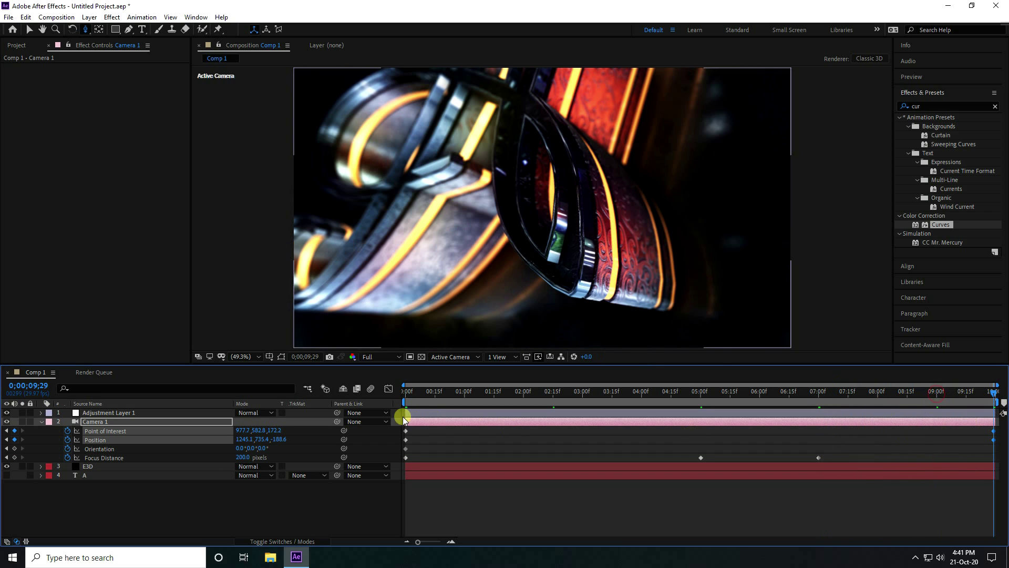
# Apply Easy Ease to all of Camera 1's keyframes and return to 0;00;00;00.
pyautogui.moveTo(422, 428); pyautogui.dragTo(405, 477)
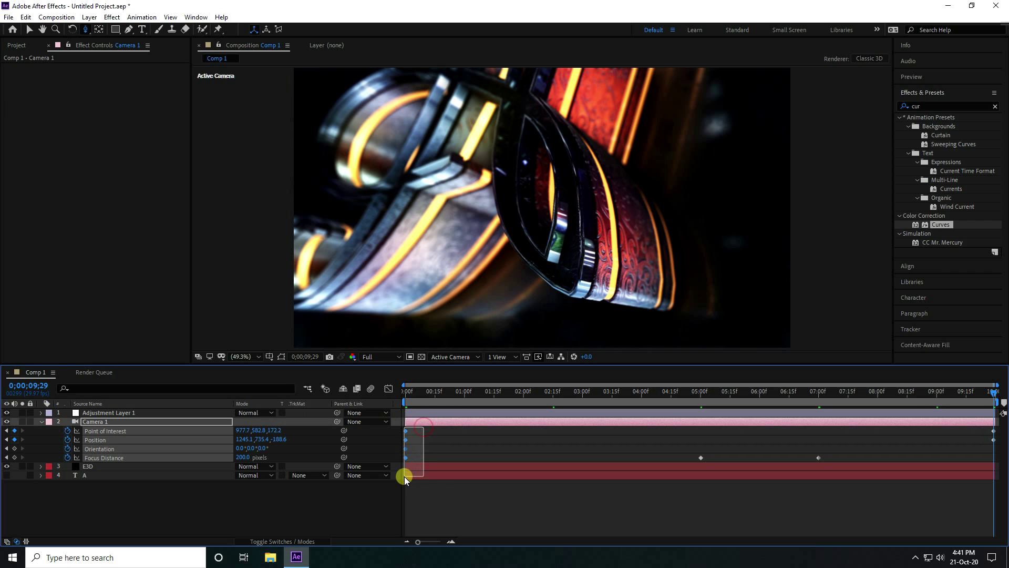
pyautogui.press('F9')
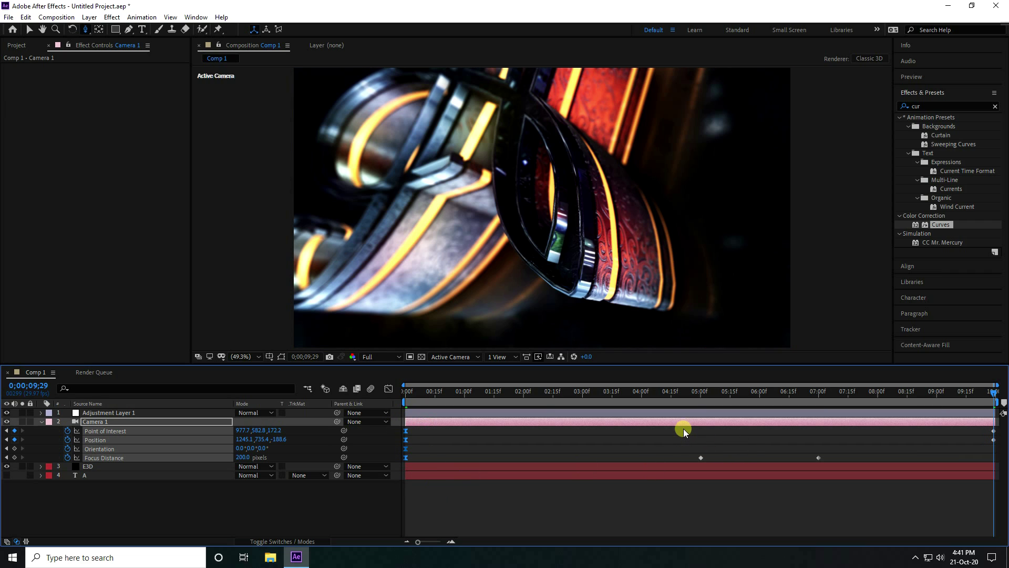
pyautogui.moveTo(683, 429); pyautogui.dragTo(995, 506)
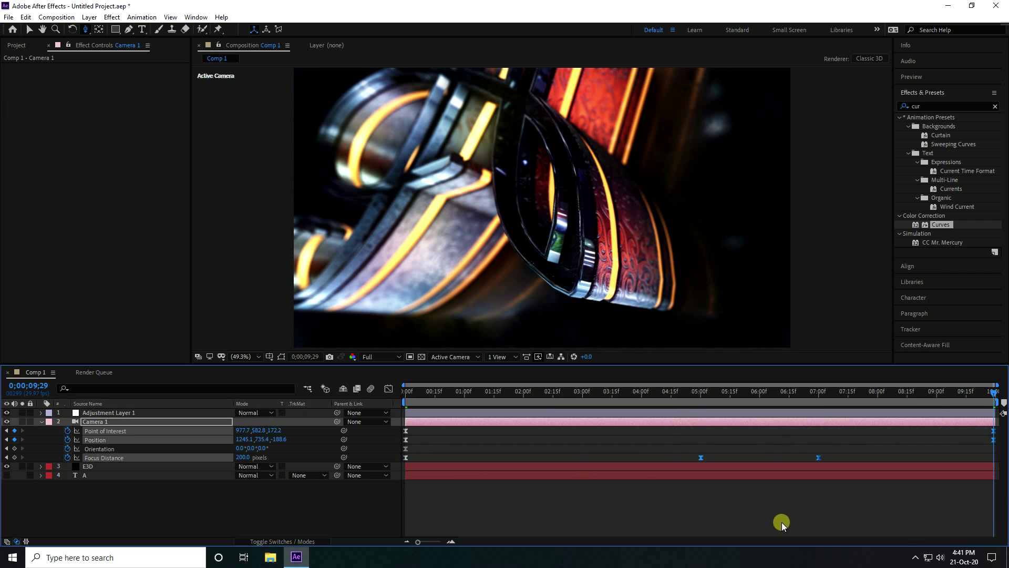
pyautogui.click(408, 391)
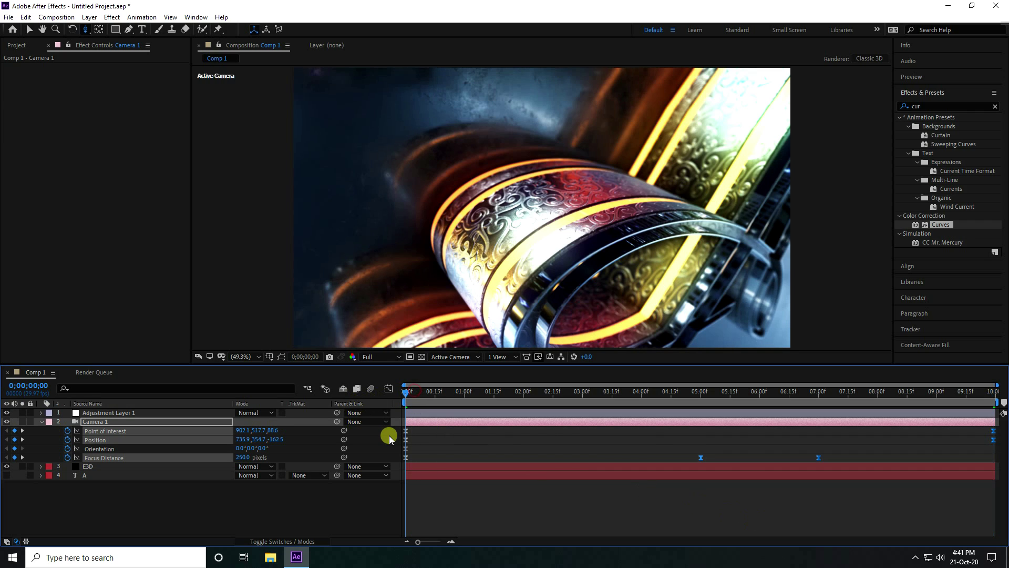